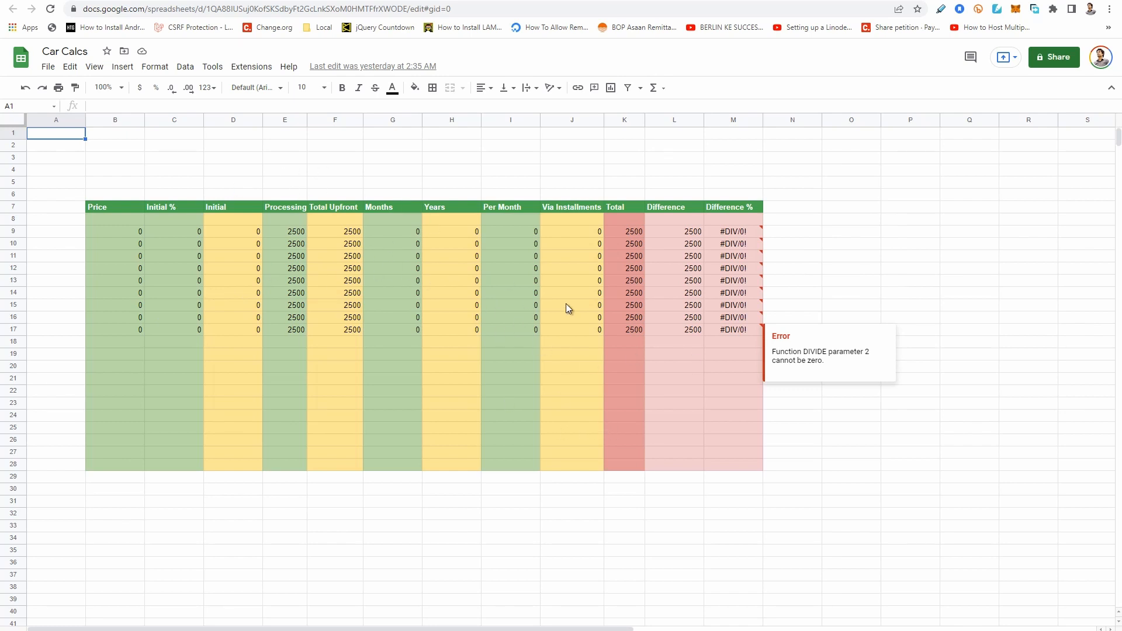
Open the Meezan Bank website, meezanbank.com, in the separate blank browser tab.
{"action": "left_click", "coordinate": [134, 1]}
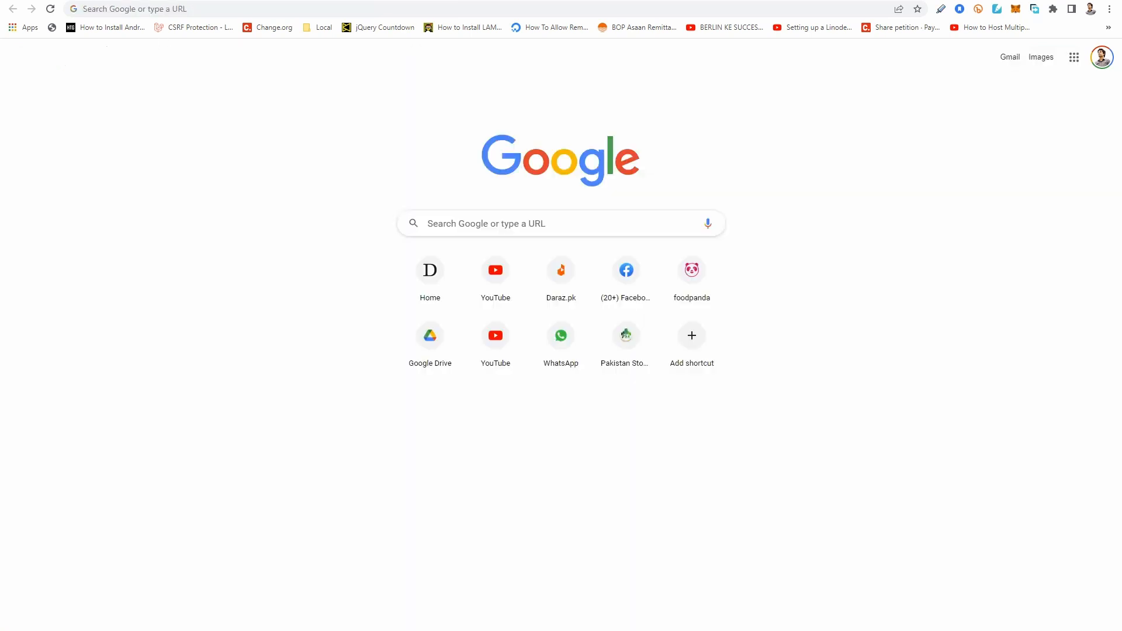
{"action": "left_click", "coordinate": [218, 9]}
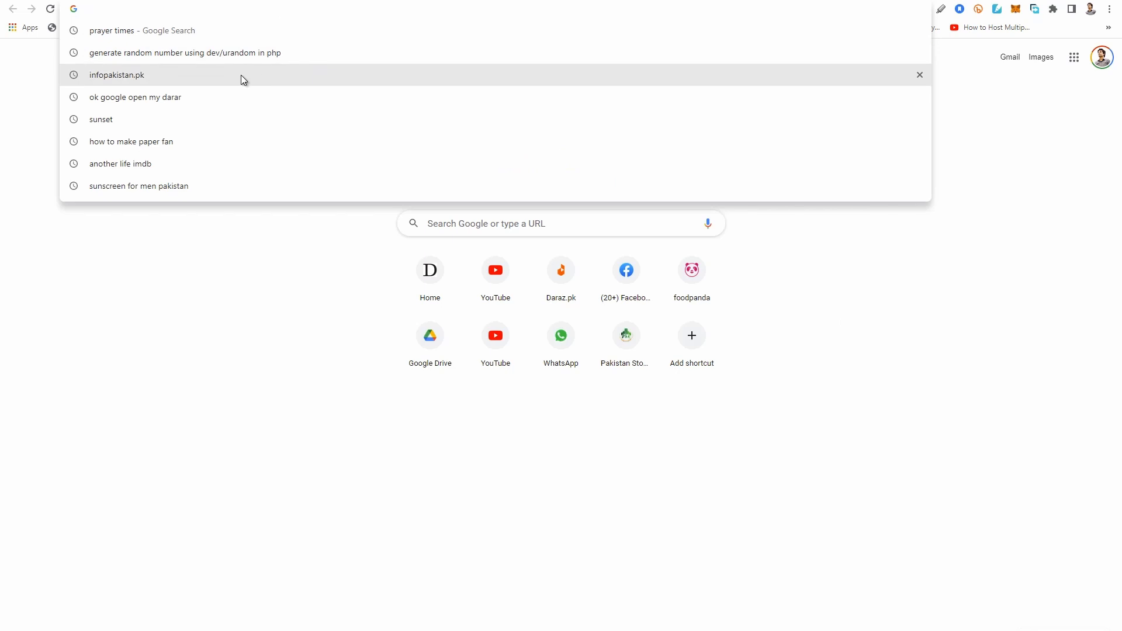
{"action": "type", "text": "meez"}
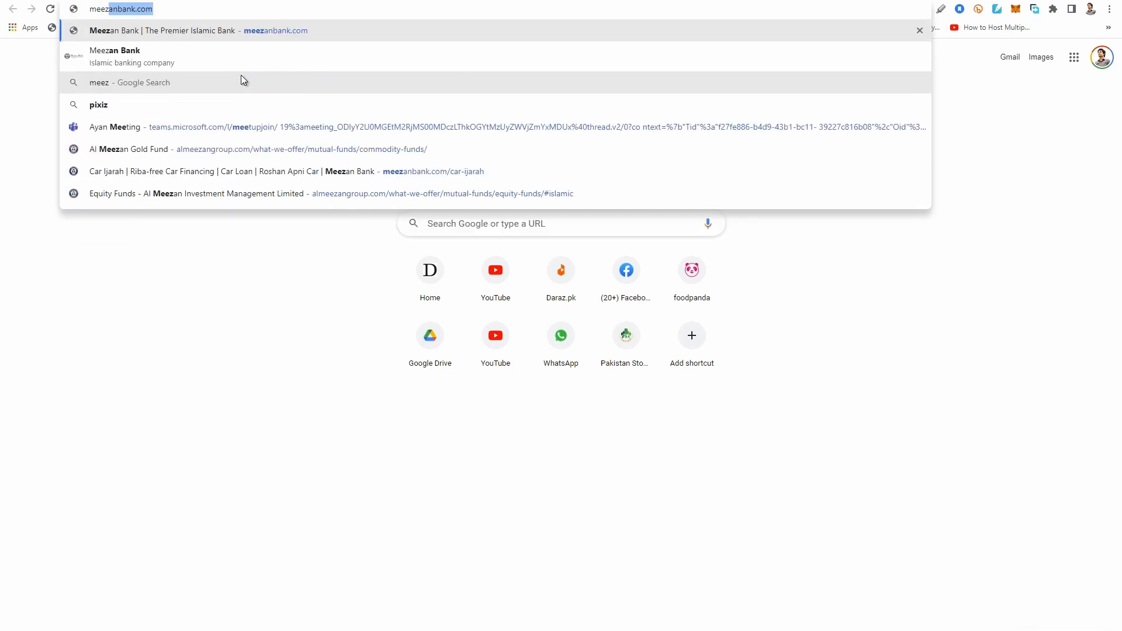
{"action": "key", "text": "Return"}
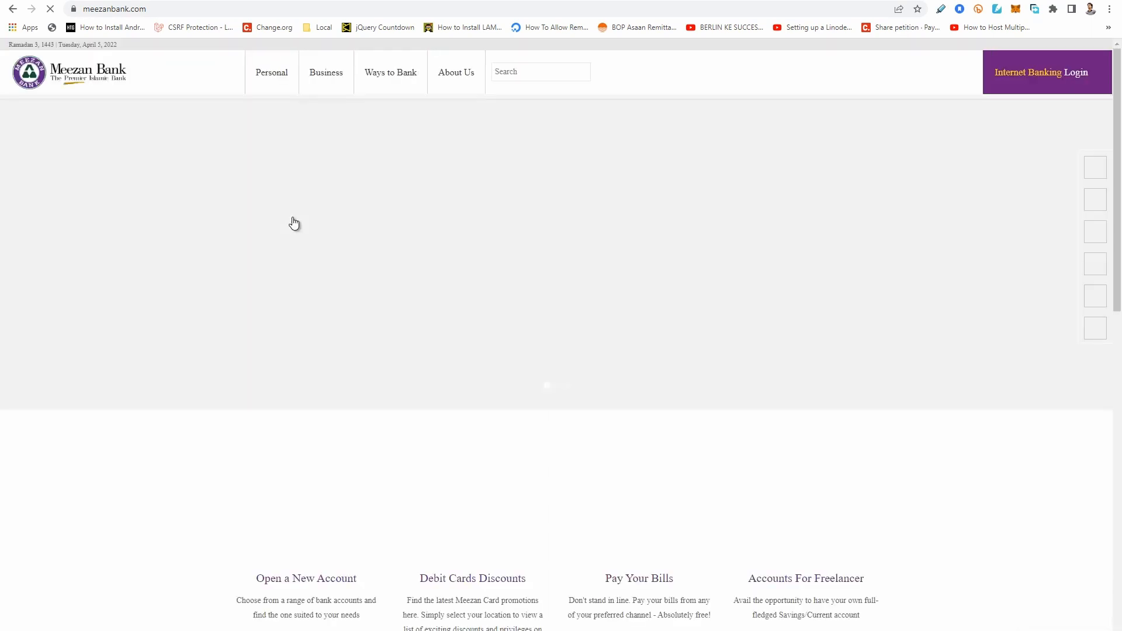
Dismiss the scam-awareness notice and open the Car Ijarah page from the personal Consumer Finance products.
{"action": "mouse_move", "coordinate": [269, 74]}
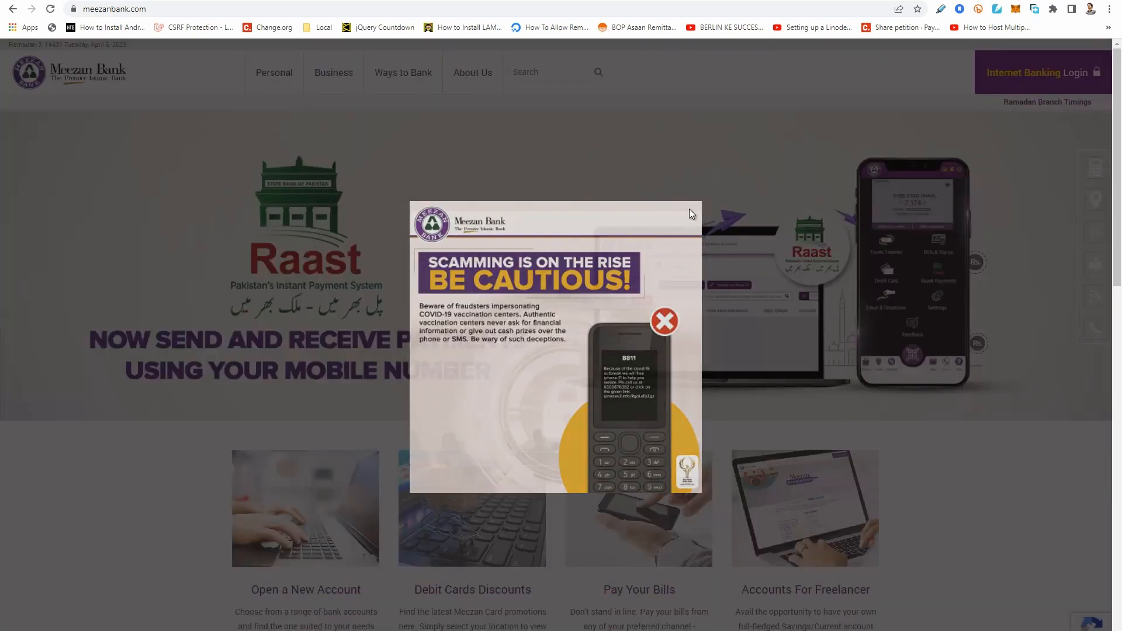
{"action": "left_click", "coordinate": [690, 210]}
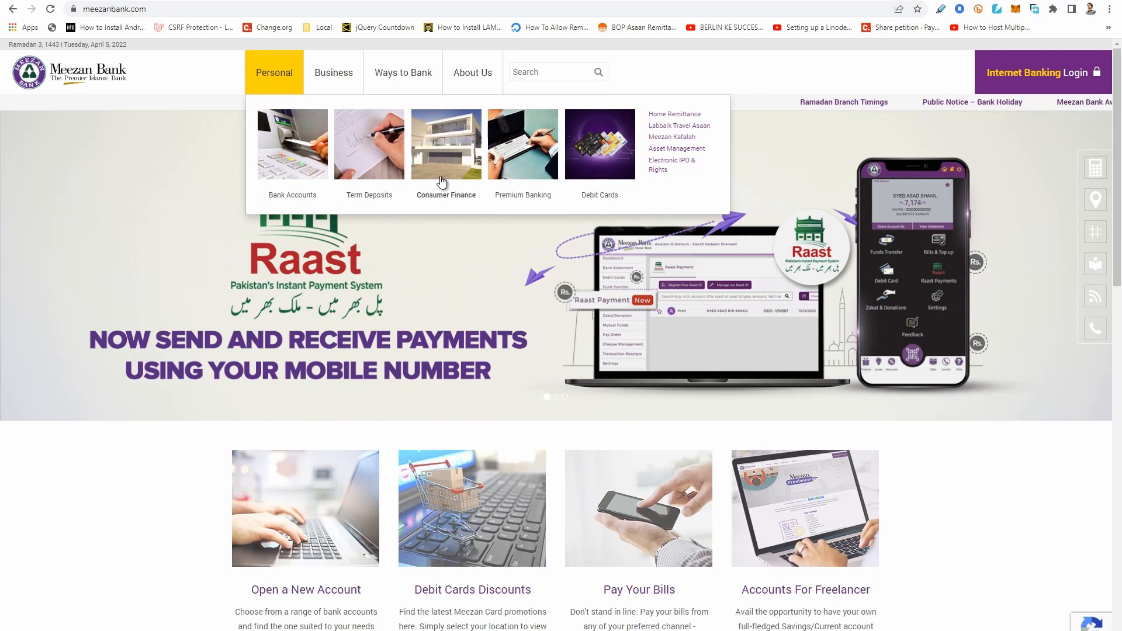
{"action": "left_click", "coordinate": [443, 183]}
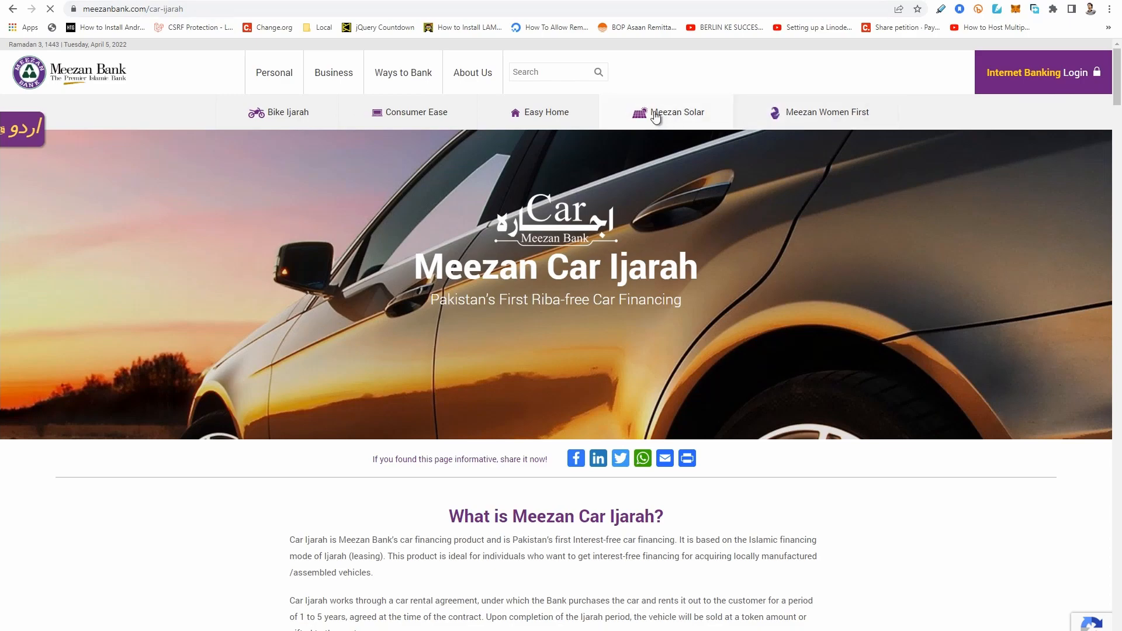
Add two more calculators, Option 2 and Option 3, to the Car Ijarah payment plan comparison.
{"action": "scroll", "coordinate": [606, 468], "scroll_direction": "down", "scroll_amount": 20}
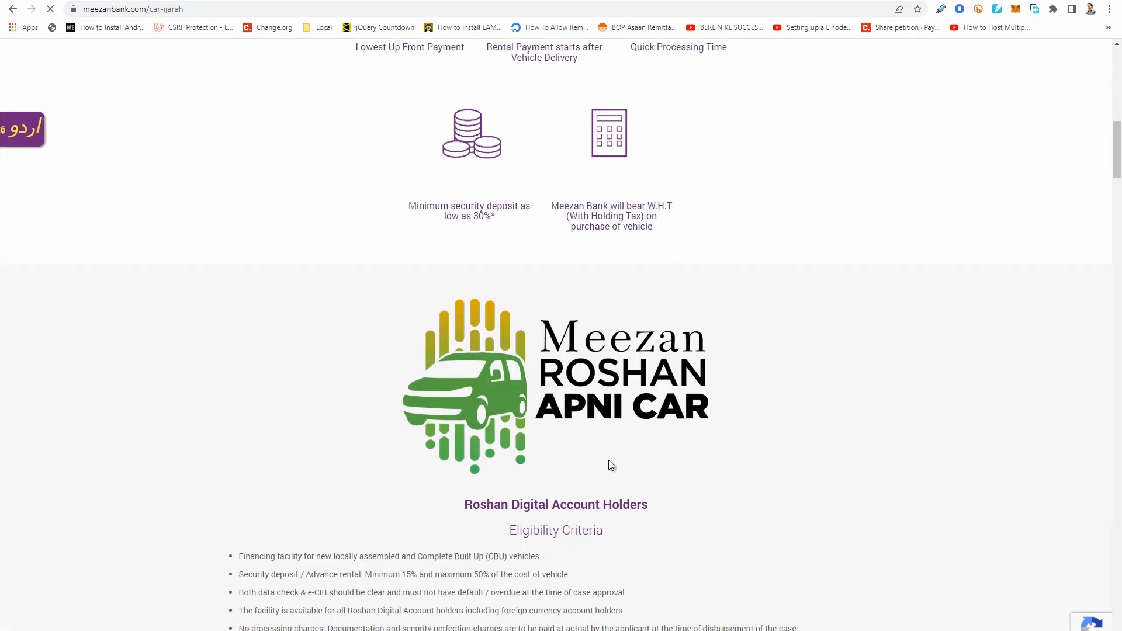
{"action": "scroll", "coordinate": [609, 461], "scroll_direction": "down", "scroll_amount": 20}
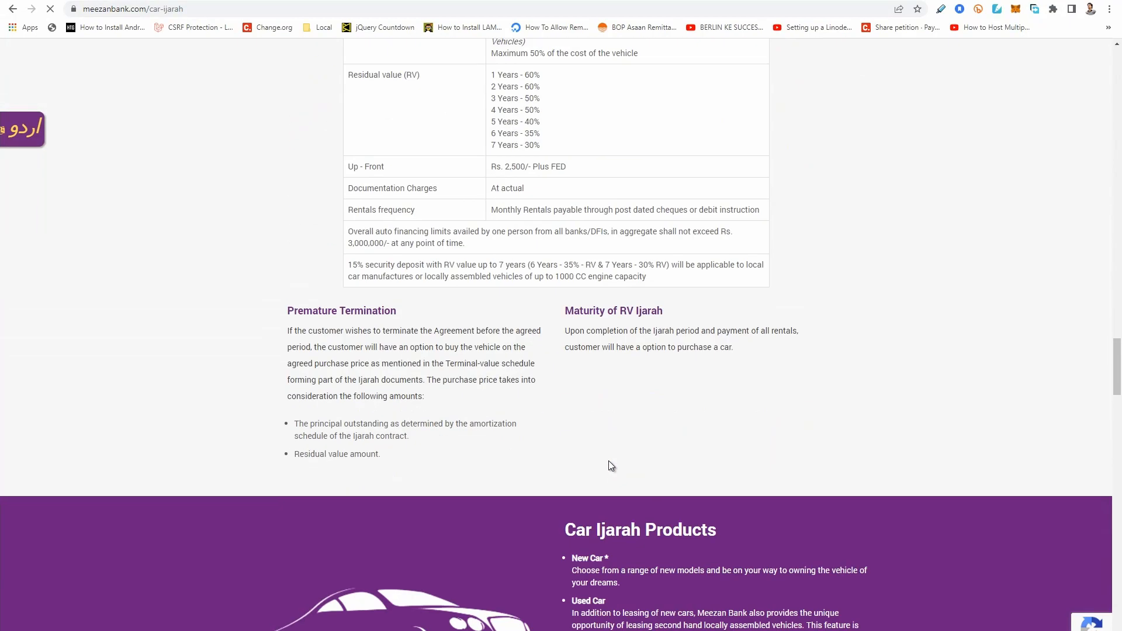
{"action": "scroll", "coordinate": [608, 461], "scroll_direction": "down", "scroll_amount": 15}
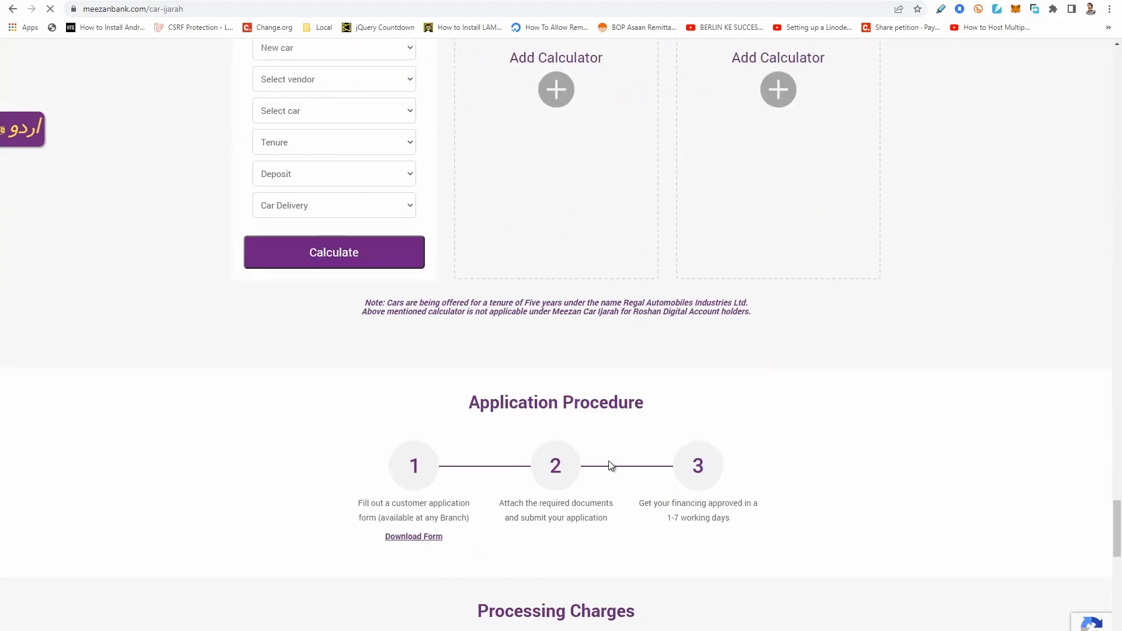
{"action": "scroll", "coordinate": [395, 367], "scroll_direction": "up", "scroll_amount": 4}
{"action": "left_click", "coordinate": [574, 331]}
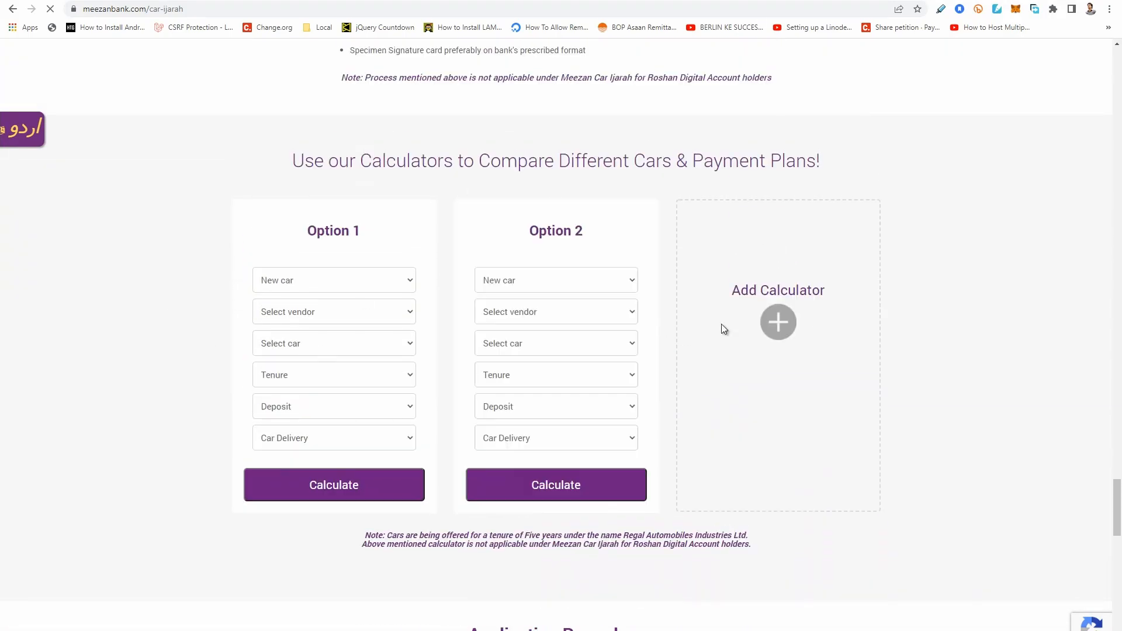
{"action": "left_click", "coordinate": [775, 316]}
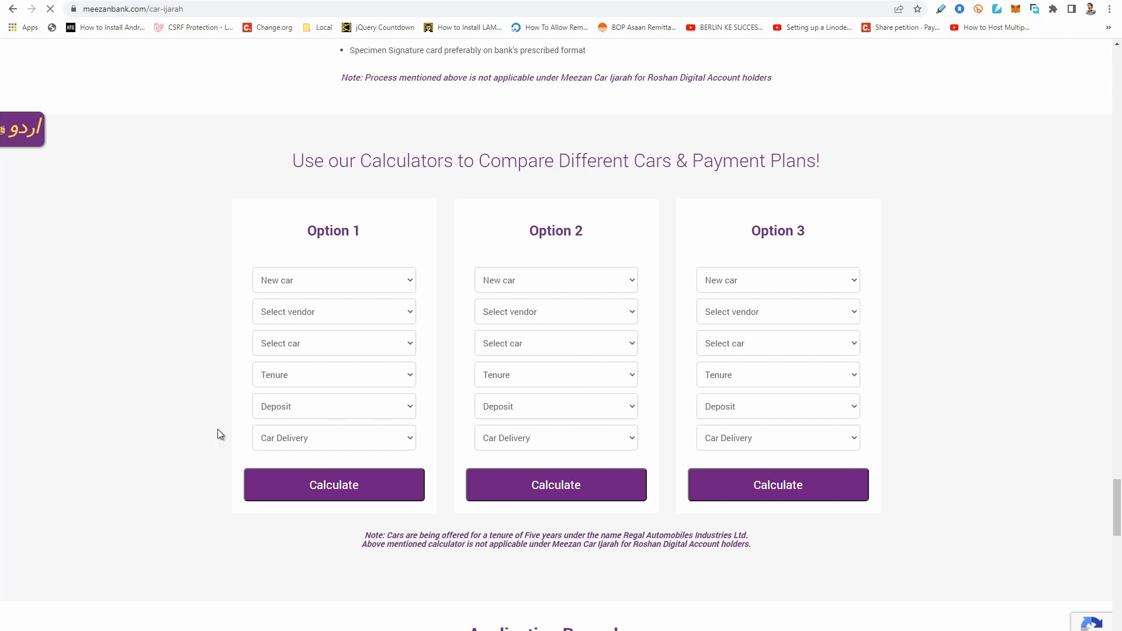
Set Option 1 to a new car from vendor Pak Suzuki Co., model Alto VXL - AGS.
{"action": "left_click", "coordinate": [374, 284]}
{"action": "left_click", "coordinate": [314, 299]}
{"action": "left_click", "coordinate": [331, 314]}
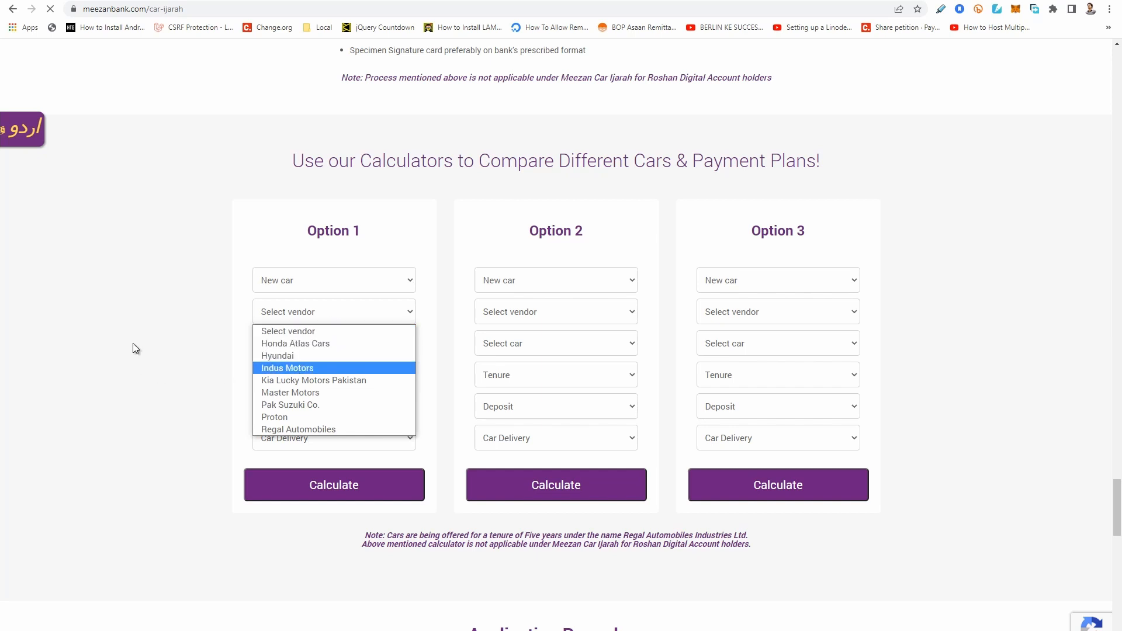
{"action": "left_click", "coordinate": [319, 404]}
{"action": "left_click", "coordinate": [344, 344]}
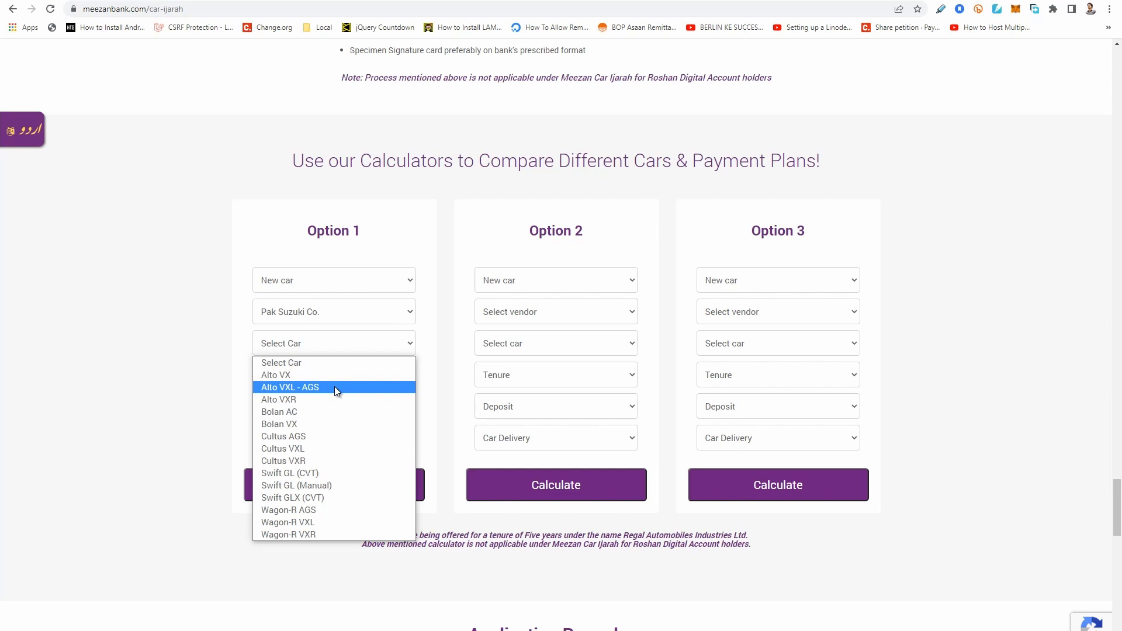
{"action": "left_click", "coordinate": [335, 387]}
Set Option 1's tenure to 5 Years and its deposit to 15%, leaving the residual value unselected.
{"action": "left_click", "coordinate": [360, 379]}
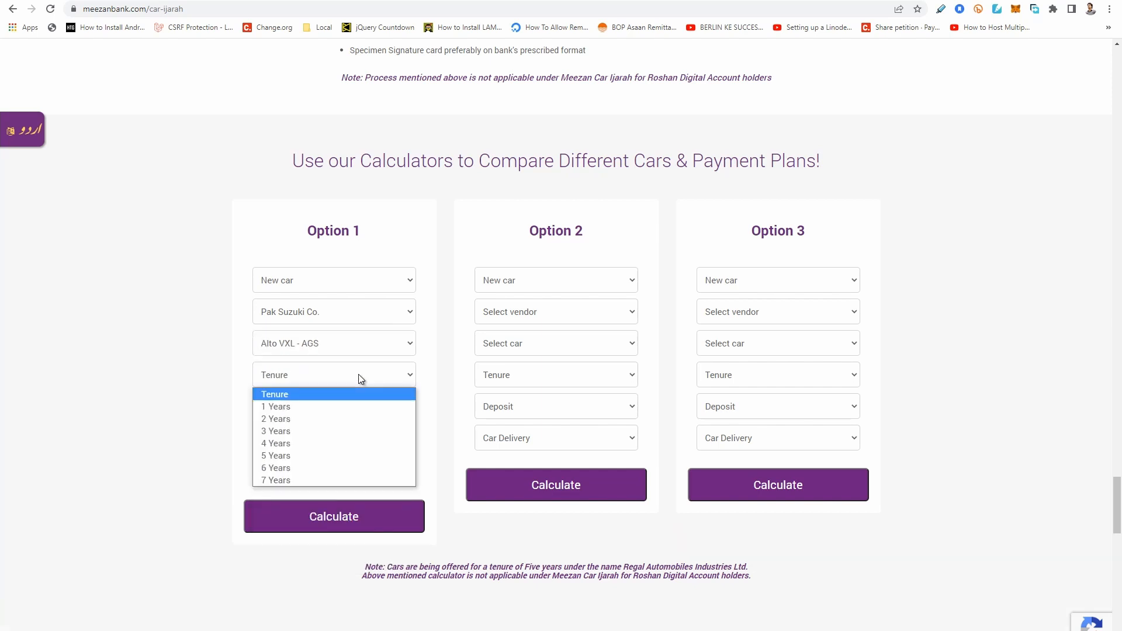
{"action": "left_click", "coordinate": [350, 457]}
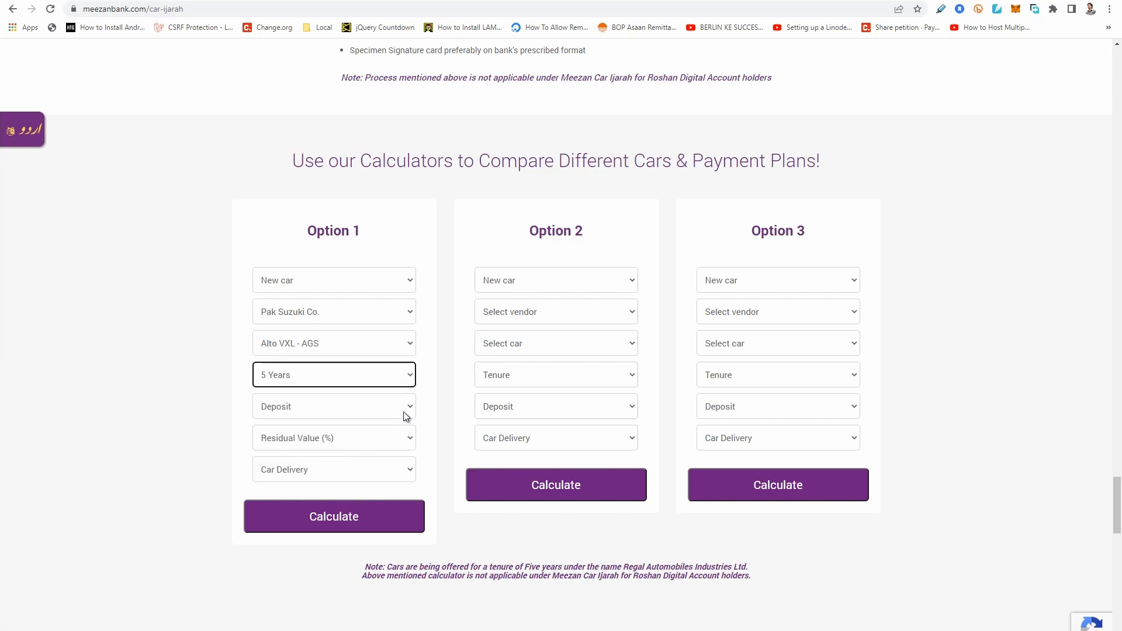
{"action": "left_click", "coordinate": [373, 412]}
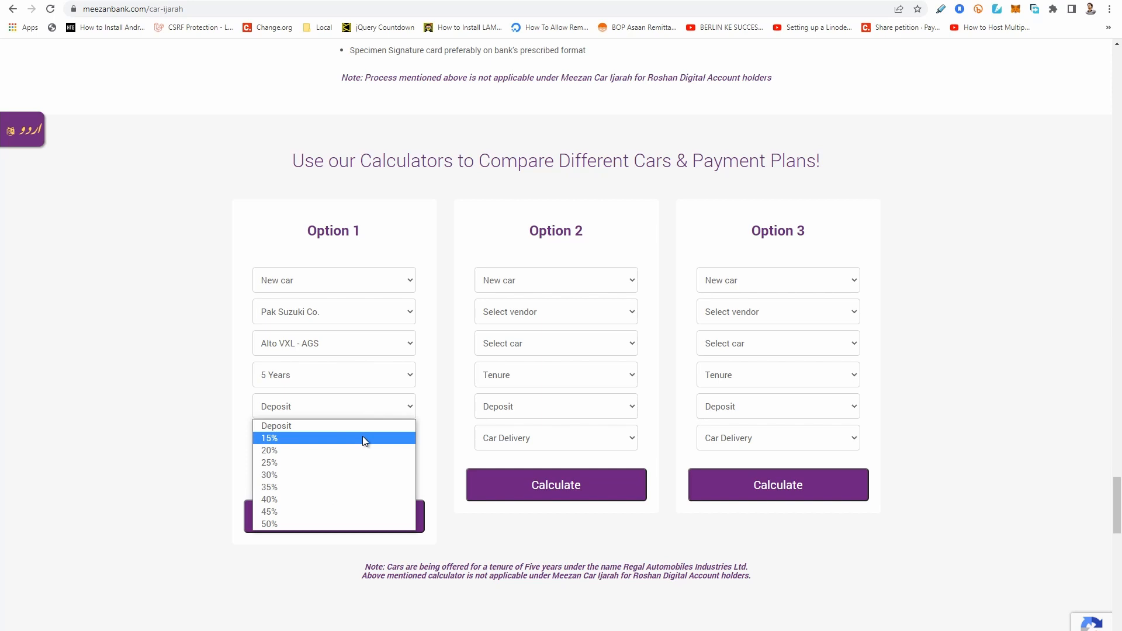
{"action": "left_click", "coordinate": [363, 439]}
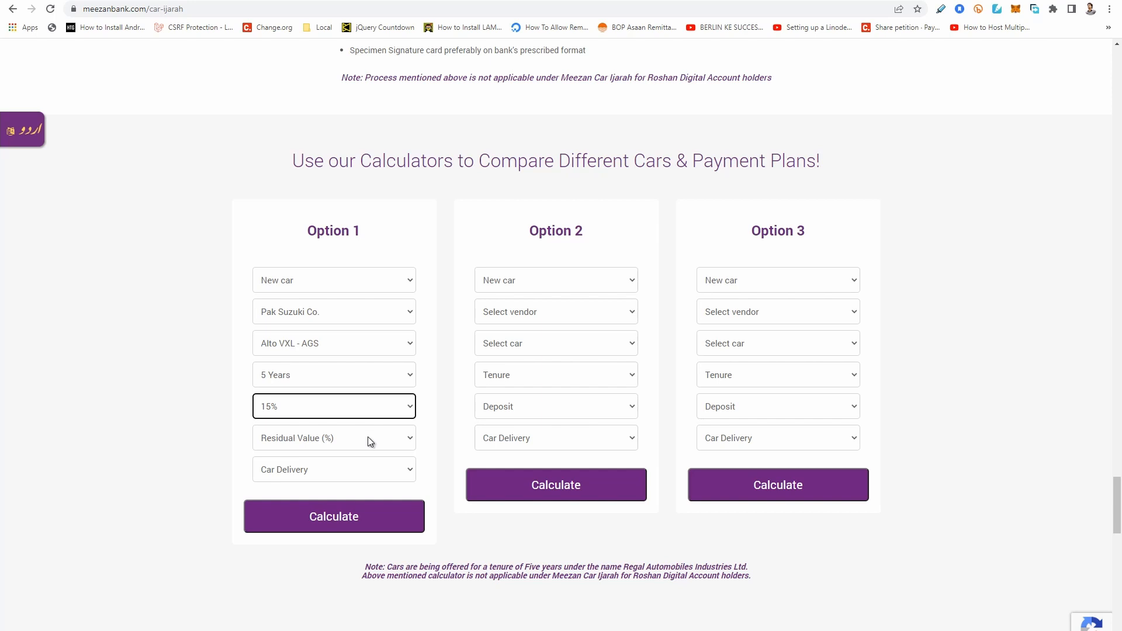
{"action": "left_click", "coordinate": [403, 438]}
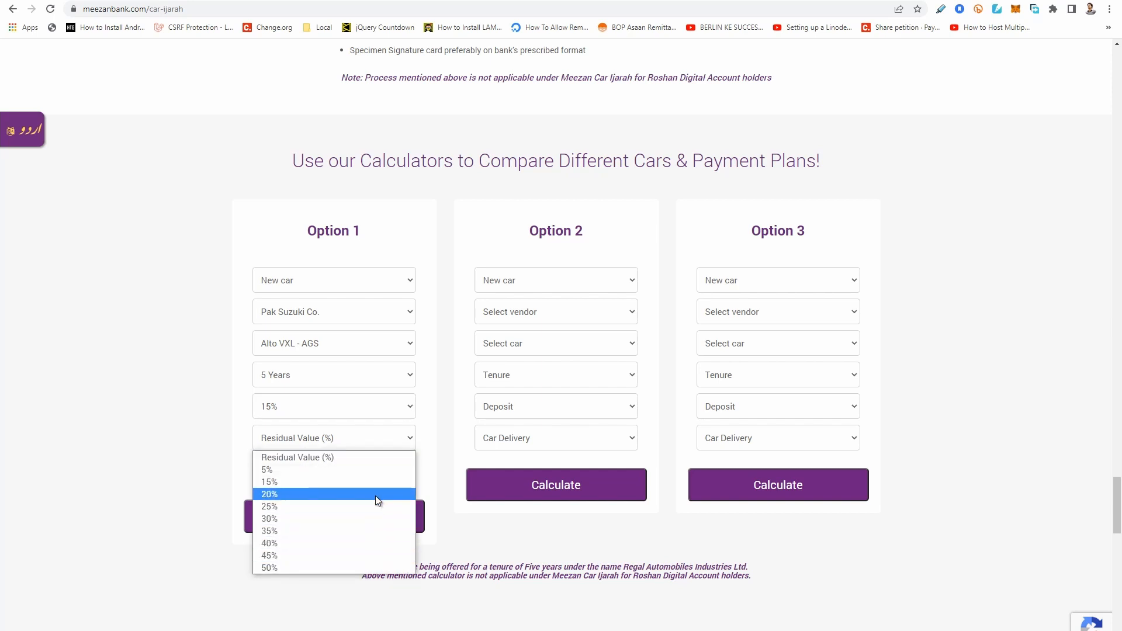
{"action": "left_click", "coordinate": [385, 458]}
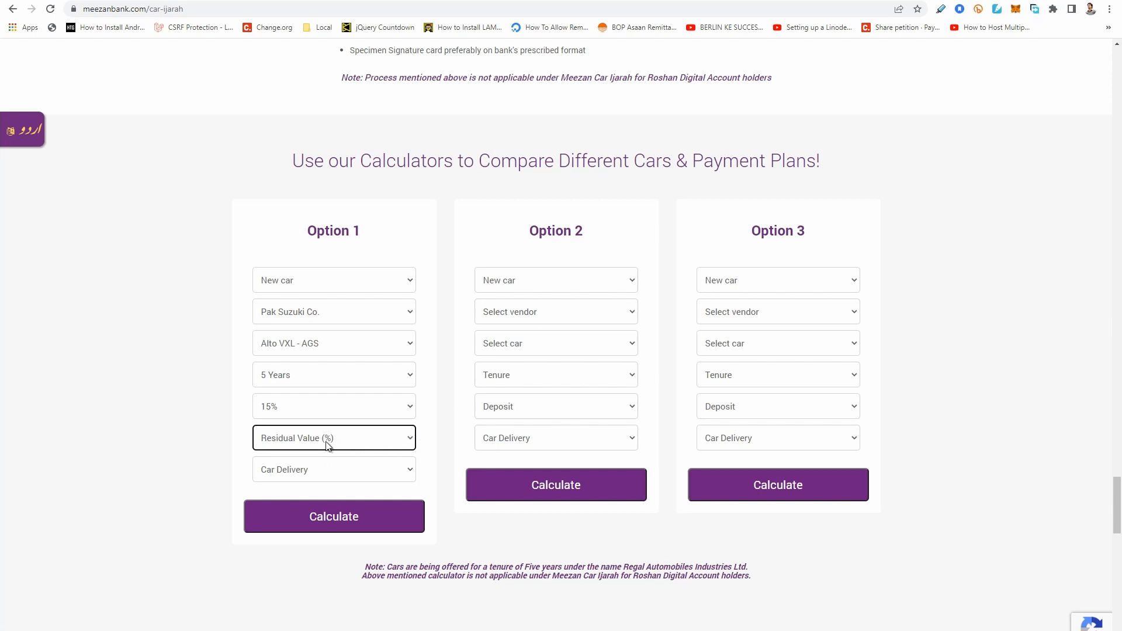
Choose Booking delivery with a 4 month booking period for Option 1 and calculate its payment plan.
{"action": "left_click", "coordinate": [320, 476]}
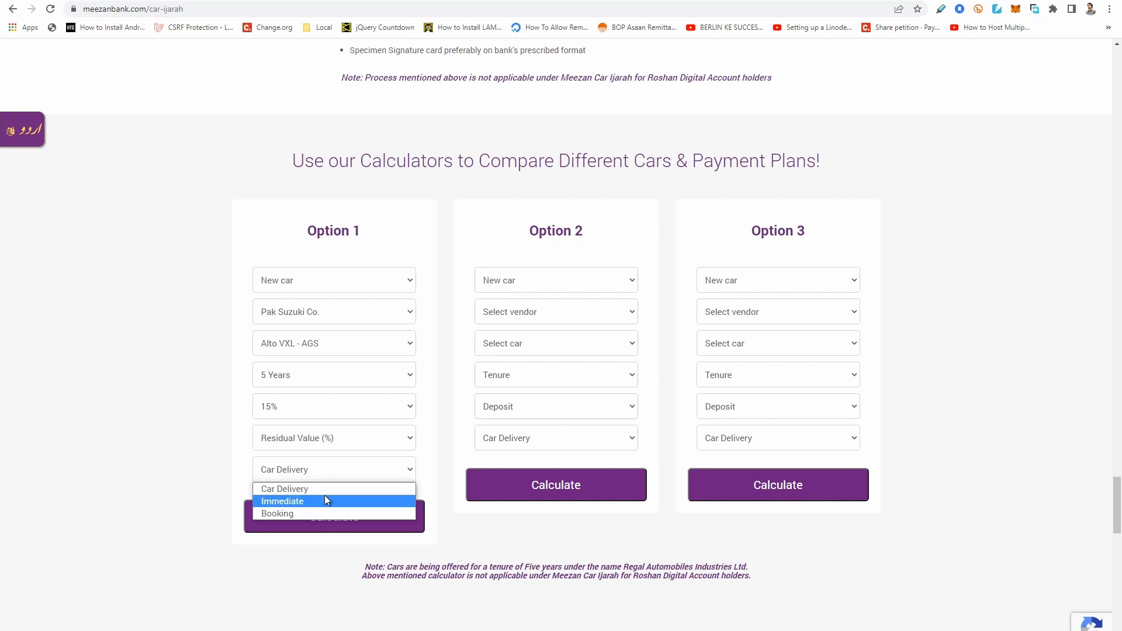
{"action": "left_click", "coordinate": [313, 512]}
{"action": "left_click", "coordinate": [321, 501]}
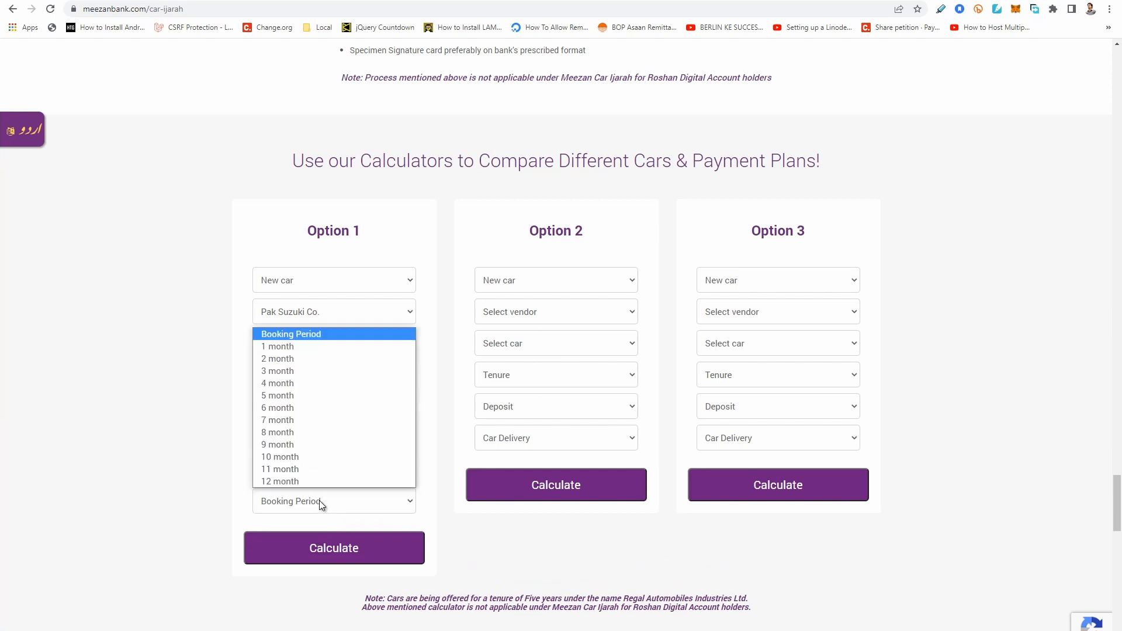
{"action": "left_click", "coordinate": [325, 383]}
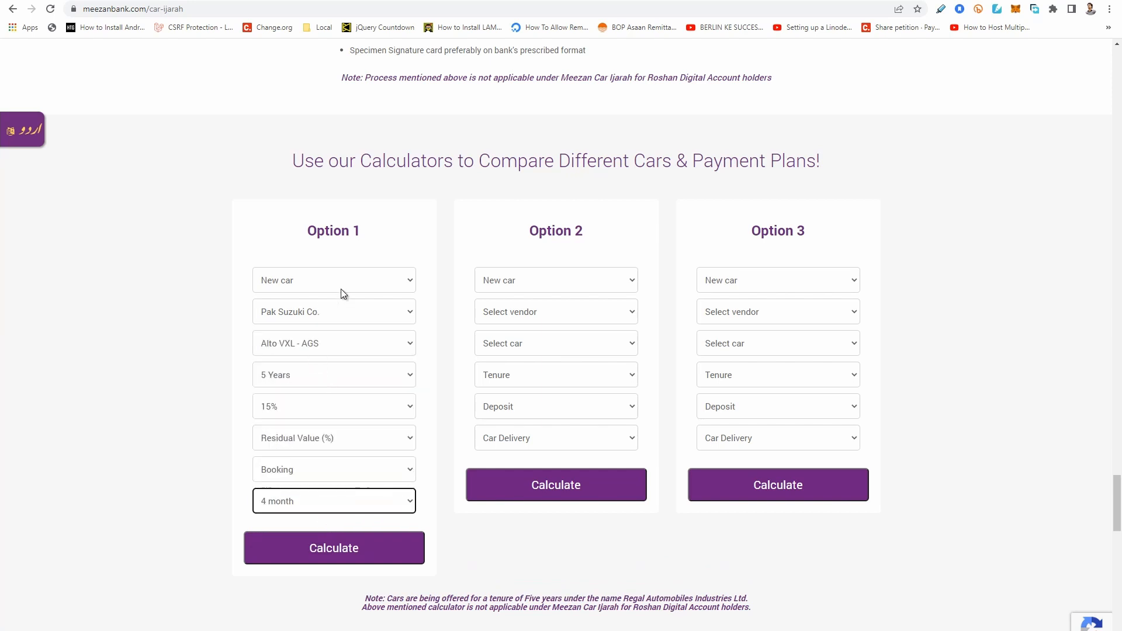
{"action": "left_click", "coordinate": [370, 556]}
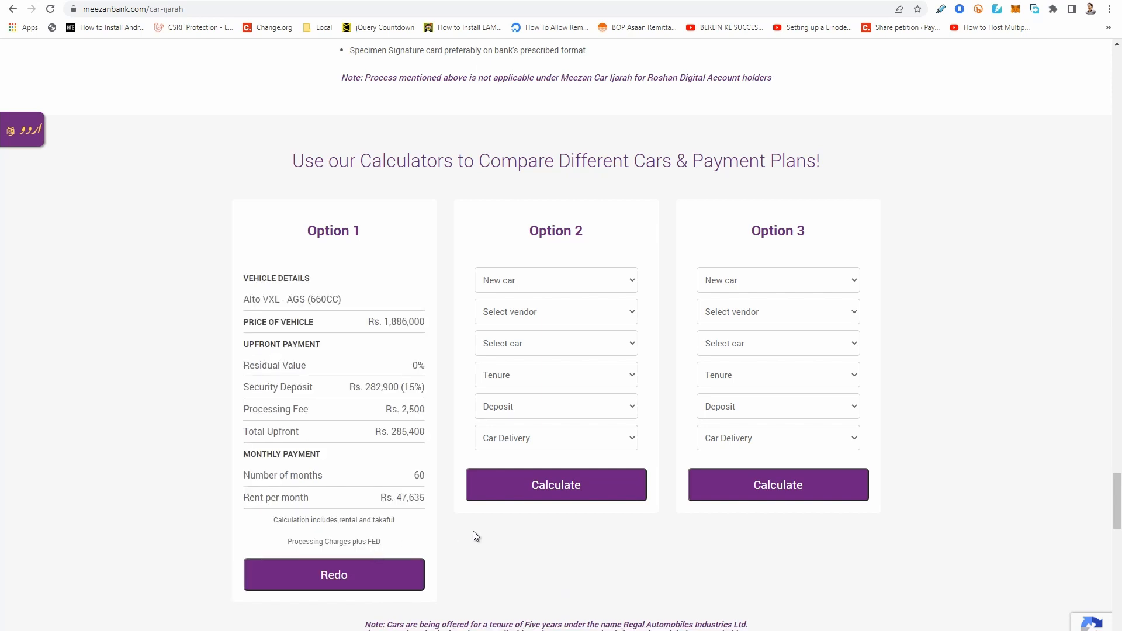
Examine Option 1's vehicle price, security deposit, processing fee, total upfront, number of months and monthly rent.
{"action": "left_click_drag", "start_coordinate": [371, 321], "coordinate": [431, 331]}
{"action": "double_click", "coordinate": [399, 321]}
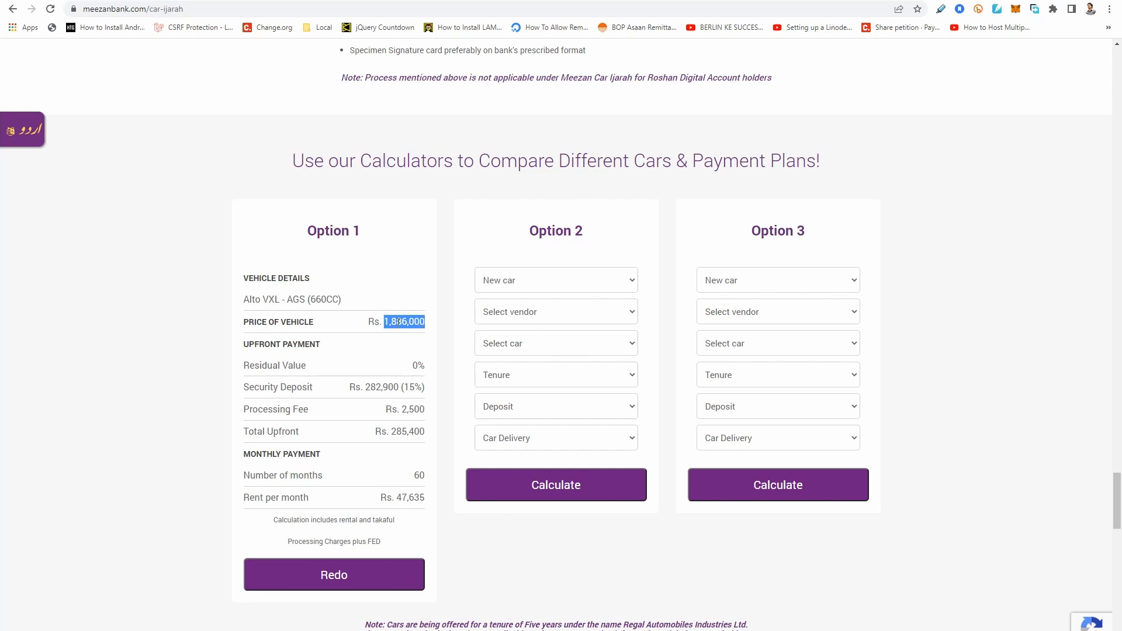
{"action": "double_click", "coordinate": [382, 387]}
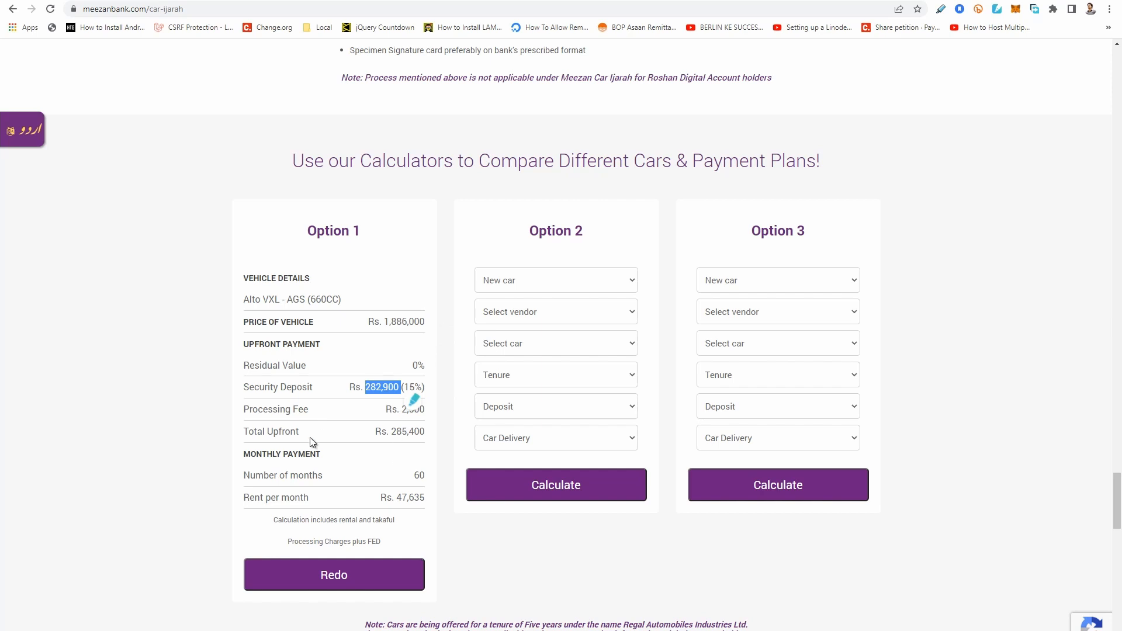
{"action": "left_click", "coordinate": [409, 412]}
{"action": "double_click", "coordinate": [414, 411]}
{"action": "left_click", "coordinate": [187, 419]}
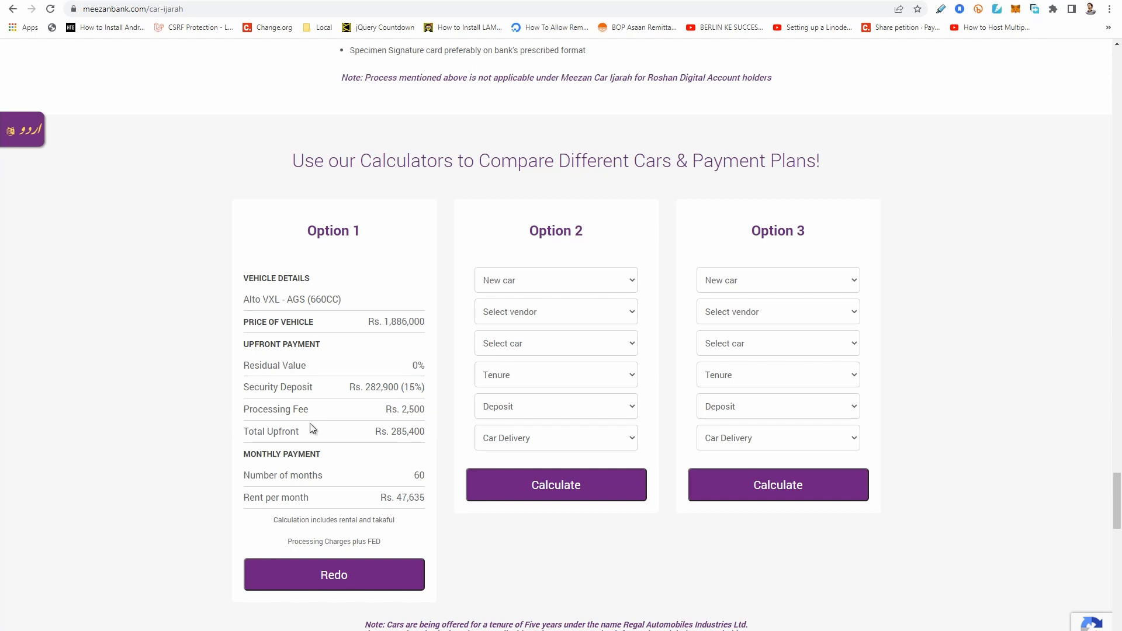
{"action": "left_click_drag", "start_coordinate": [375, 389], "coordinate": [414, 434]}
{"action": "left_click", "coordinate": [419, 432]}
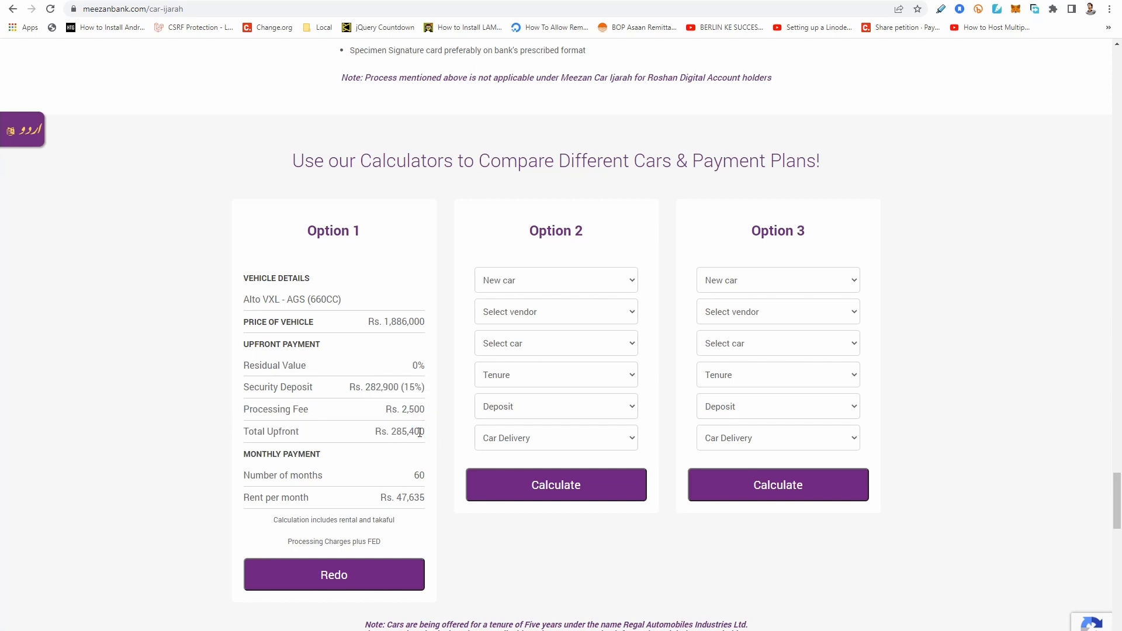
{"action": "double_click", "coordinate": [415, 476]}
{"action": "left_click_drag", "start_coordinate": [397, 498], "coordinate": [403, 505]}
{"action": "left_click", "coordinate": [370, 518]}
Review Option 1's vehicle price again against its security deposit and rent per month.
{"action": "left_click_drag", "start_coordinate": [386, 328], "coordinate": [412, 321]}
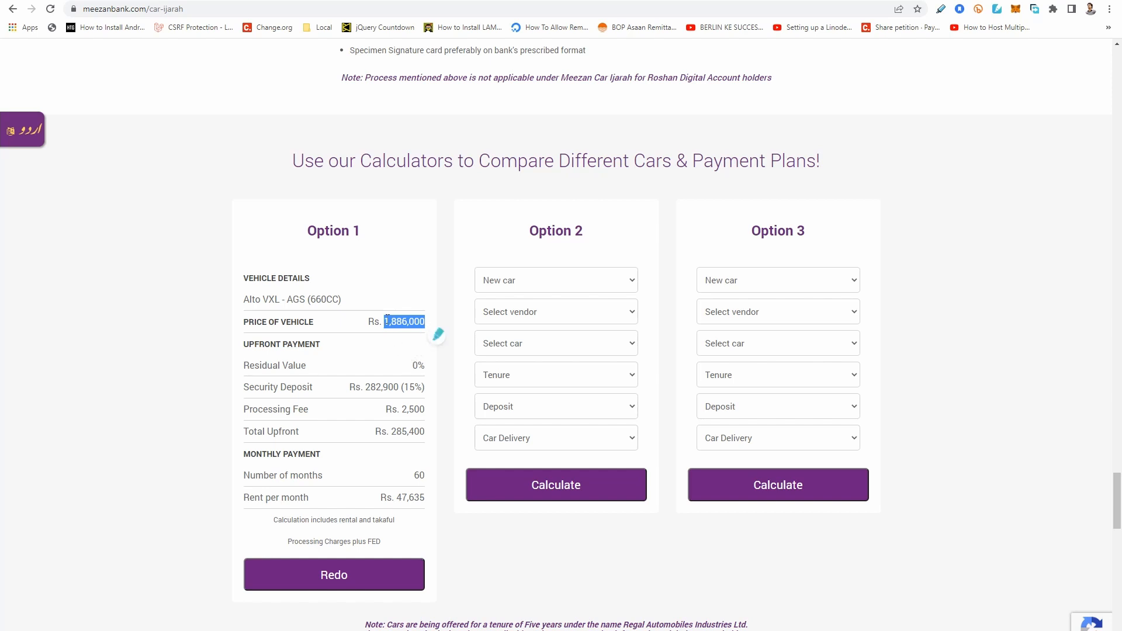
{"action": "left_click", "coordinate": [377, 393]}
{"action": "left_click_drag", "start_coordinate": [366, 387], "coordinate": [388, 387]}
{"action": "left_click_drag", "start_coordinate": [403, 498], "coordinate": [408, 498]}
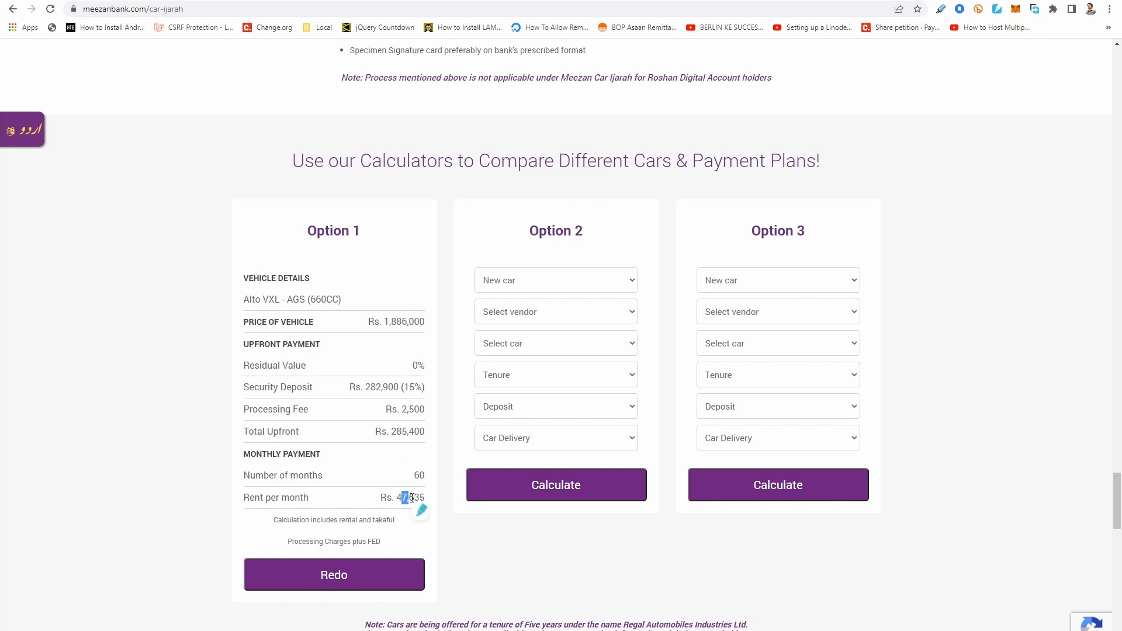
{"action": "left_click", "coordinate": [461, 549]}
{"action": "left_click_drag", "start_coordinate": [389, 322], "coordinate": [409, 330]}
{"action": "left_click", "coordinate": [482, 570]}
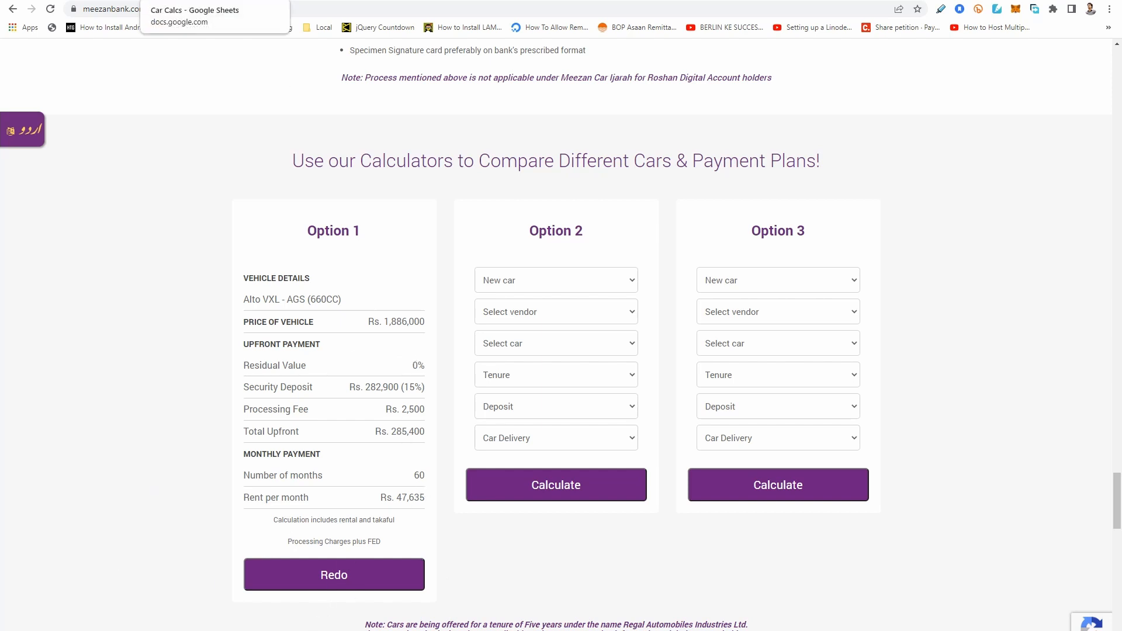
Switch to the Car Calcs sheet in Google Sheets and enter Option 1's vehicle price, 1886000, in cell B9.
{"action": "mouse_move", "coordinate": [375, 322]}
{"action": "left_mouse_down"}
{"action": "mouse_move", "coordinate": [431, 331]}
{"action": "mouse_move", "coordinate": [384, 324]}
{"action": "left_mouse_up"}
{"action": "left_click", "coordinate": [413, 326]}
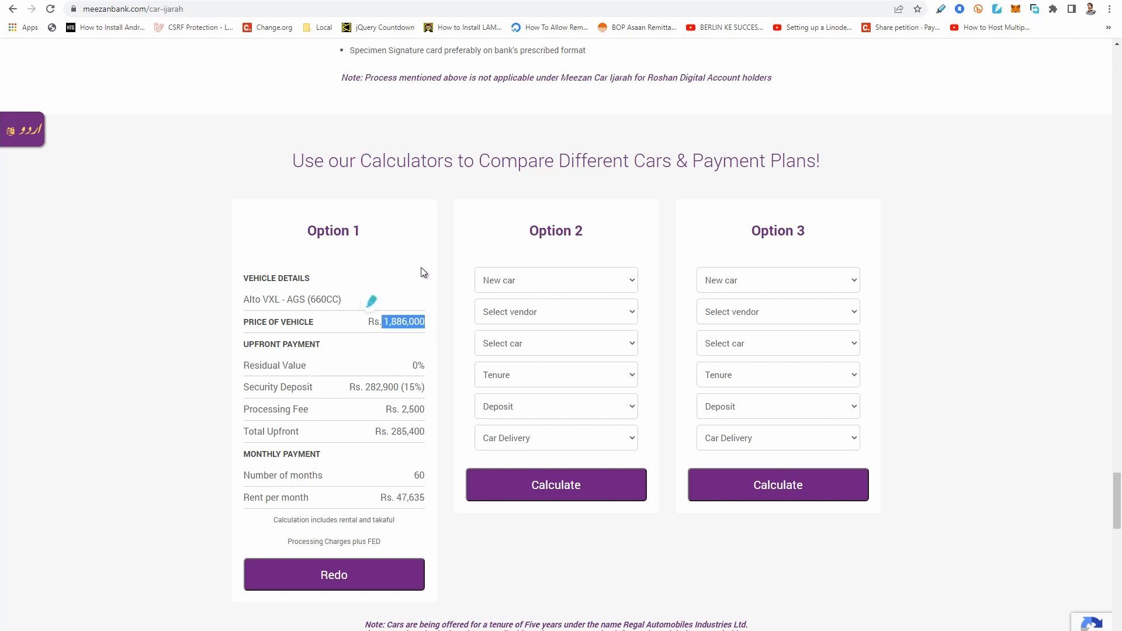
{"action": "left_click", "coordinate": [189, 0]}
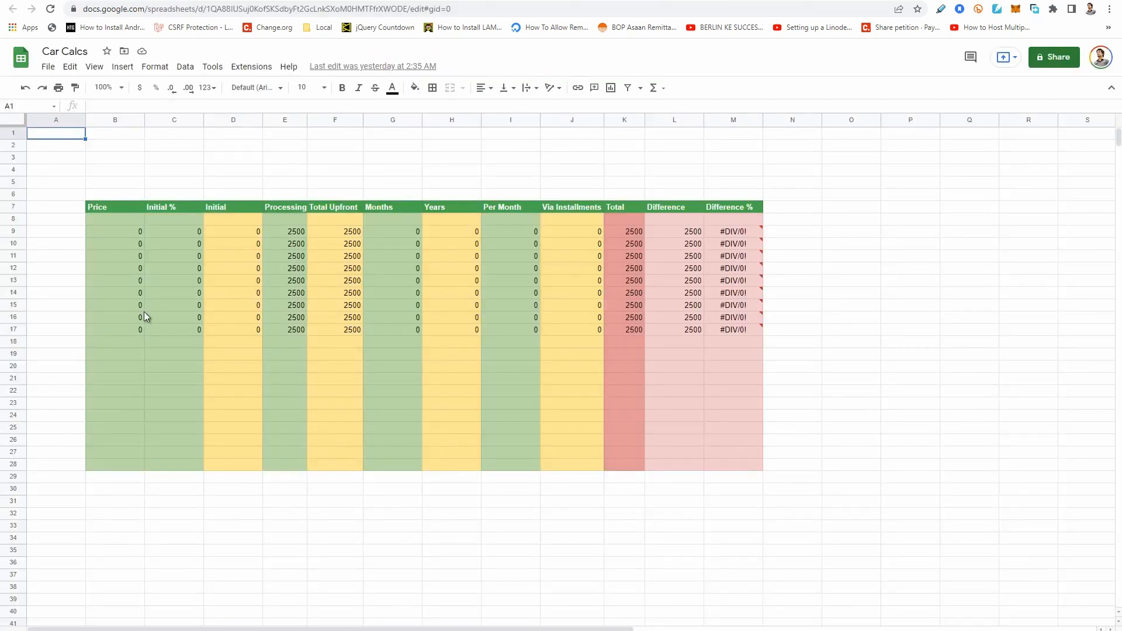
{"action": "left_click", "coordinate": [120, 232]}
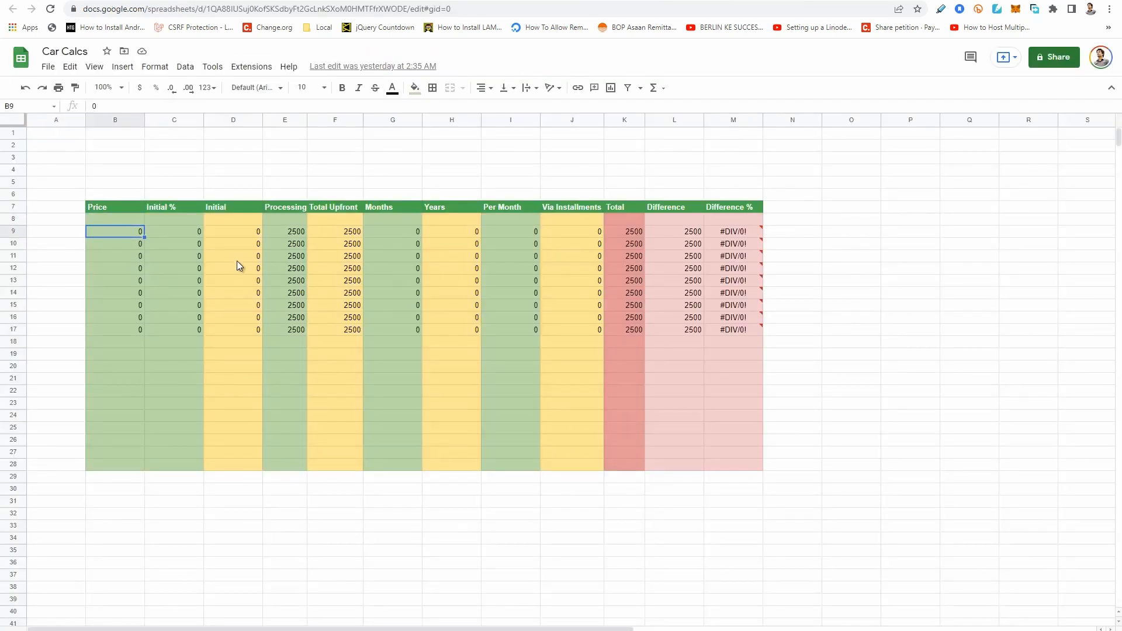
{"action": "type", "text": "1886000"}
{"action": "key", "text": "Return"}
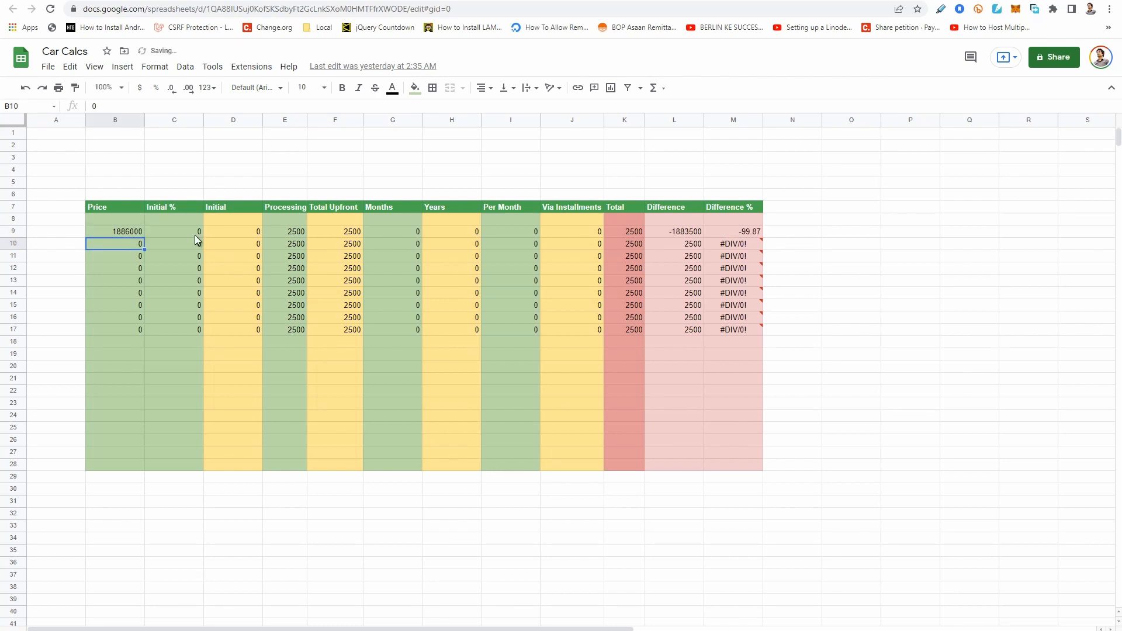
Check Option 1's security deposit percentage on the Meezan Bank page and enter 15 as the Initial % in cell C9 of Car Calcs.
{"action": "key", "text": "alt+Tab"}
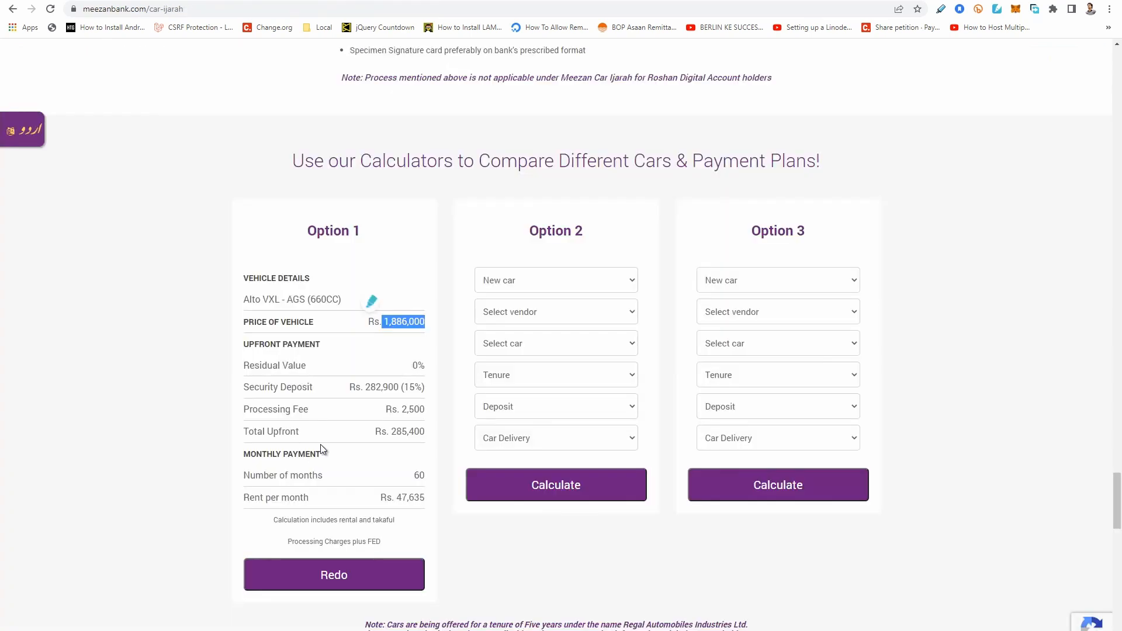
{"action": "double_click", "coordinate": [409, 388]}
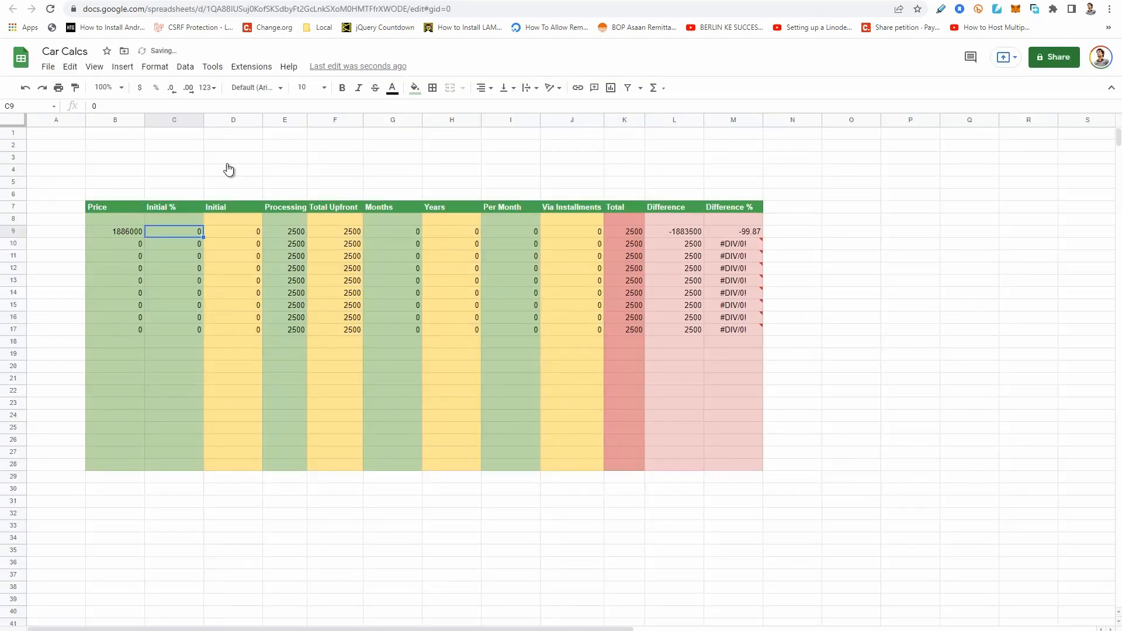
{"action": "key", "text": "alt+Tab"}
{"action": "type", "text": "15"}
{"action": "key", "text": "Return"}
{"action": "key", "text": "Up"}
{"action": "key", "text": "Right"}
{"action": "key", "text": "Right"}
{"action": "key", "text": "Left"}
Check row 9's processing fee and total upfront, and enter 60 months in cell G9.
{"action": "left_click", "coordinate": [303, 233]}
{"action": "left_click", "coordinate": [340, 229]}
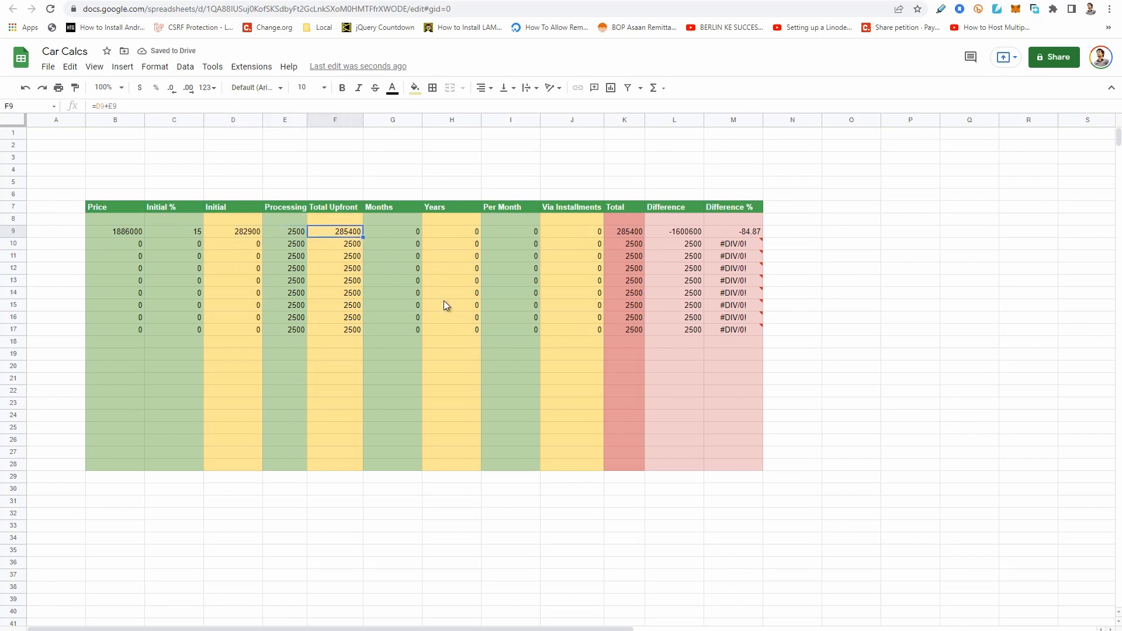
{"action": "left_click", "coordinate": [401, 233]}
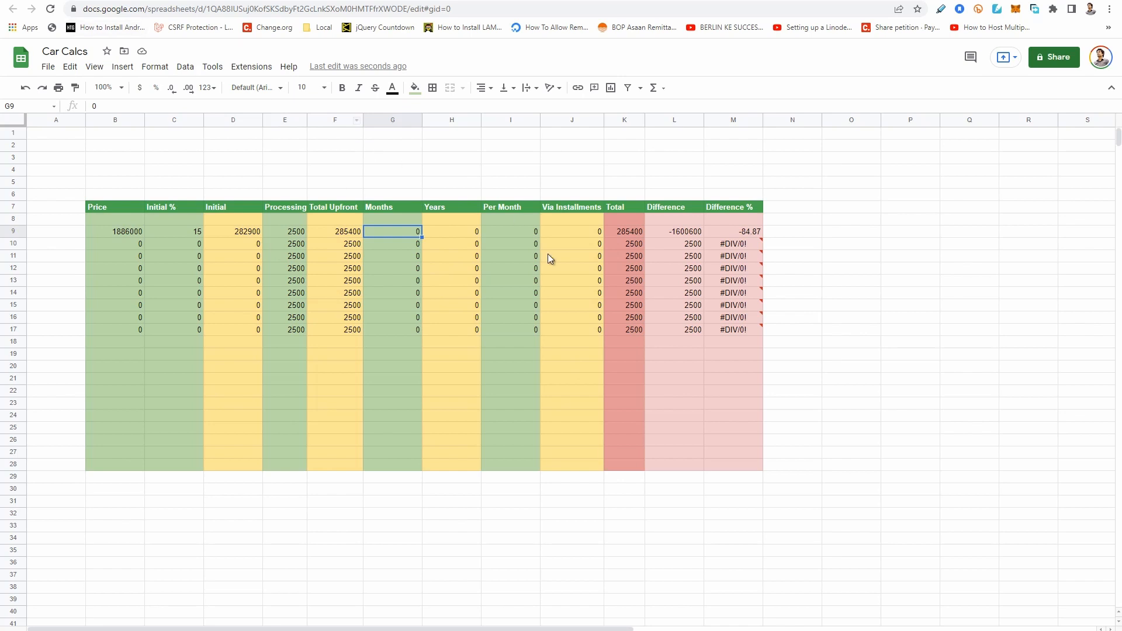
{"action": "type", "text": "60"}
{"action": "key", "text": "Tab"}
{"action": "key", "text": "Tab"}
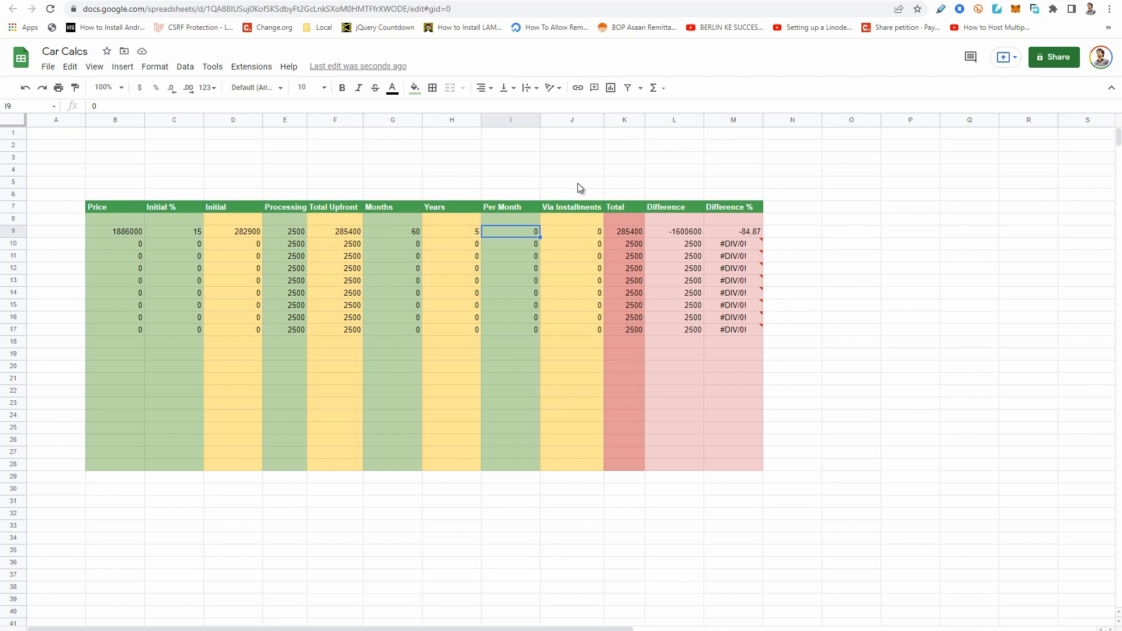
Look up Option 1's rent per month on the Meezan Bank page and enter 47635 as the Per Month value in cell I9.
{"action": "key", "text": "ctrl+shift+Tab"}
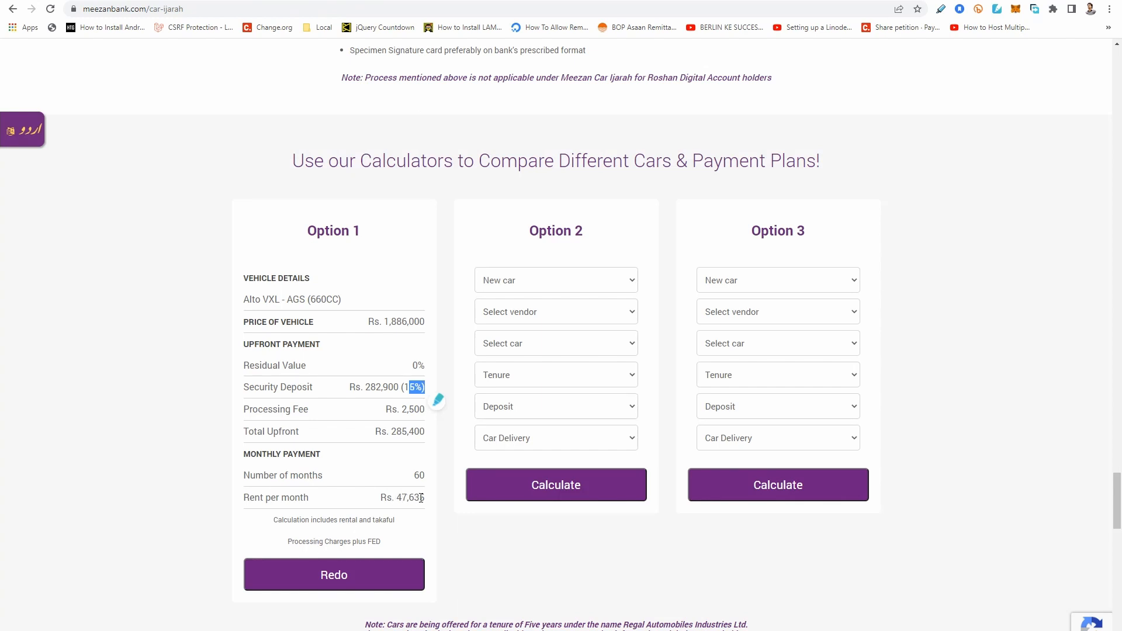
{"action": "left_click", "coordinate": [402, 500]}
{"action": "key", "text": "ctrl+Tab"}
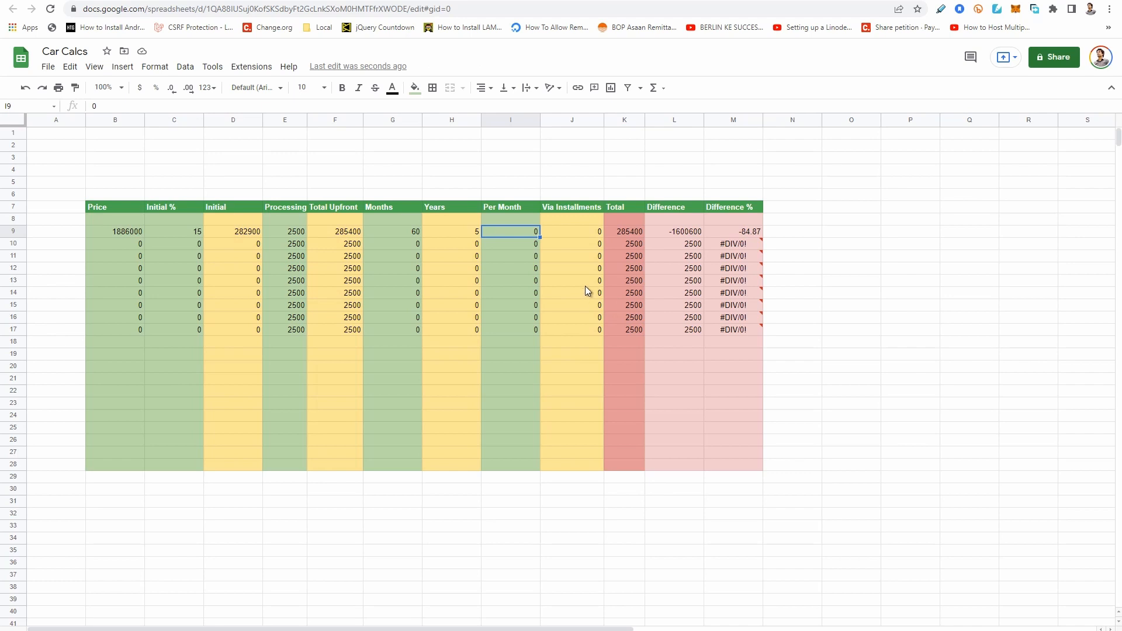
{"action": "type", "text": "476"}
{"action": "type", "text": "2"}
{"action": "type", "text": "35"}
{"action": "key", "text": "Return"}
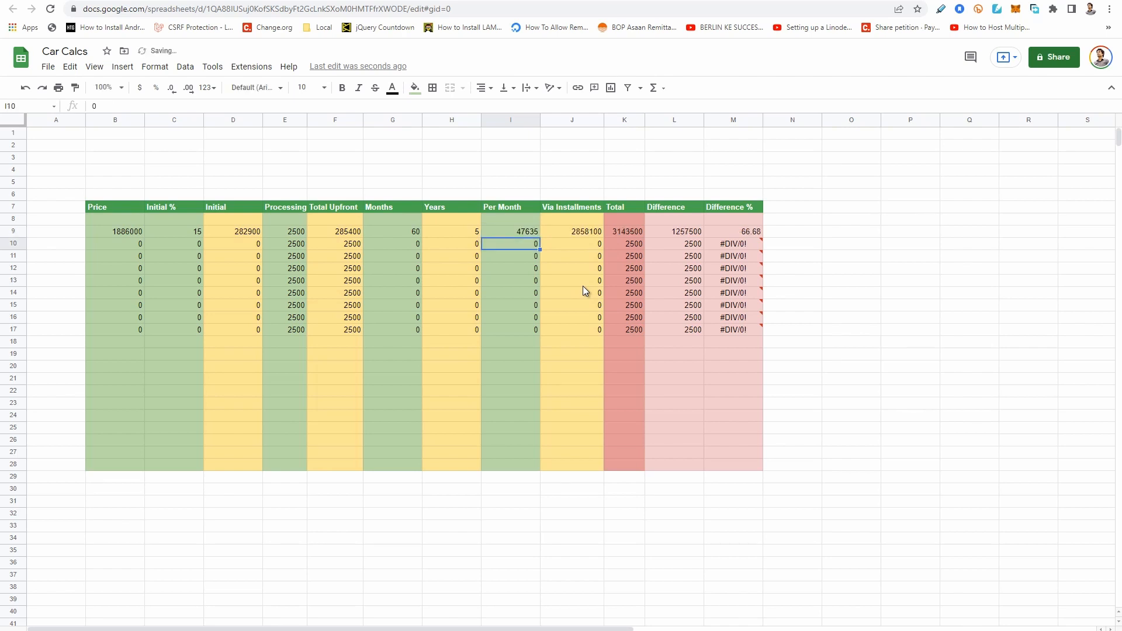
Examine row 9's monthly payment, total paid via installments, overall total and difference from the price.
{"action": "key", "text": "Up"}
{"action": "key", "text": "Right"}
{"action": "key", "text": "Left"}
{"action": "key", "text": "Right"}
{"action": "key", "text": "Right"}
{"action": "key", "text": "Left"}
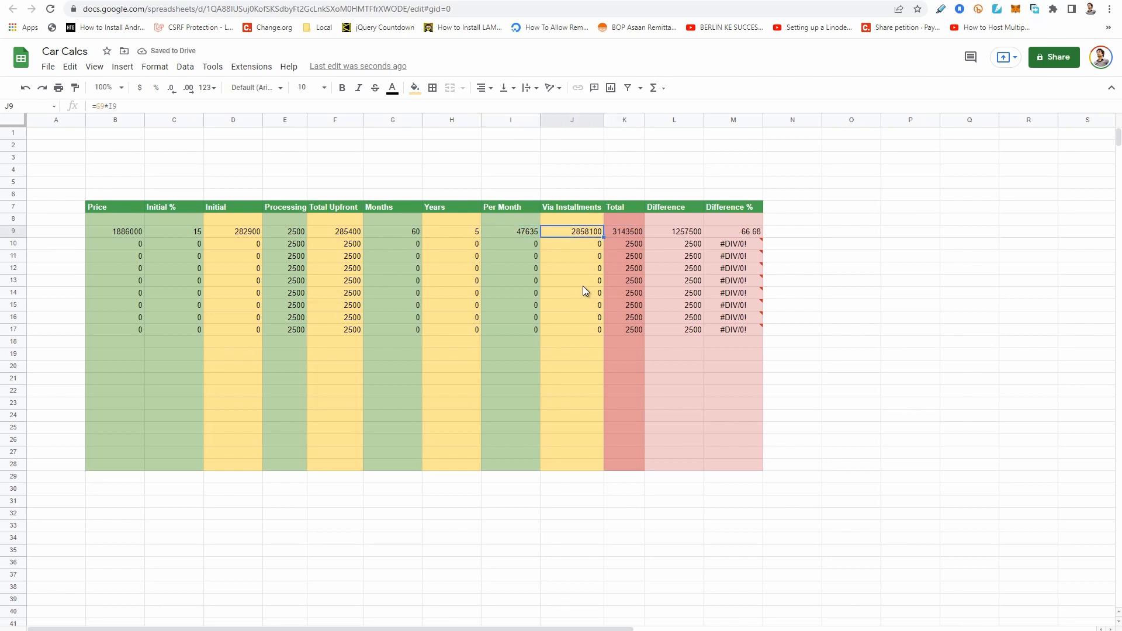
{"action": "key", "text": "Left"}
{"action": "key", "text": "Right"}
{"action": "key", "text": "Right"}
{"action": "key", "text": "Right"}
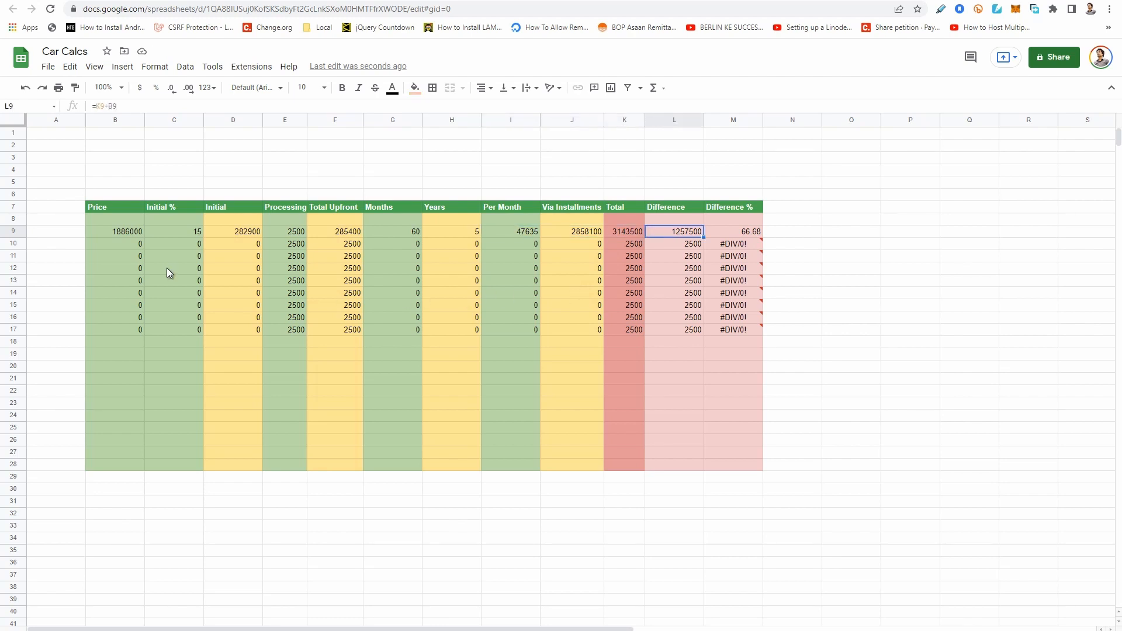
Review row 9's price, initial percentage and monthly payment against the bank's plan, along with its installments, difference and difference percentage.
{"action": "left_click", "coordinate": [132, 233]}
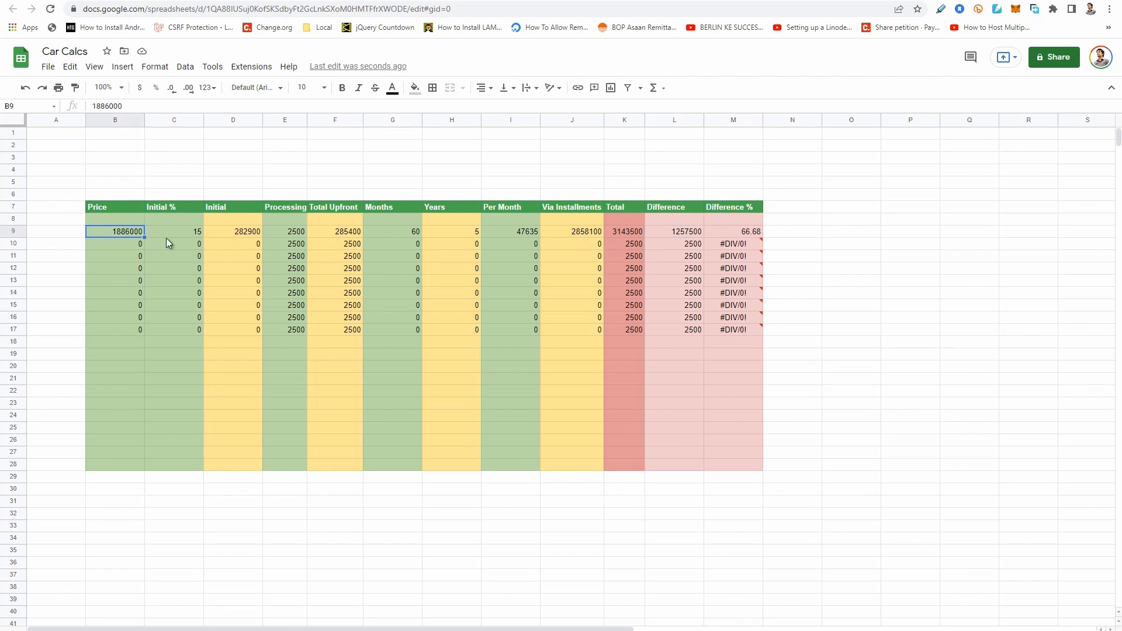
{"action": "left_click", "coordinate": [199, 236]}
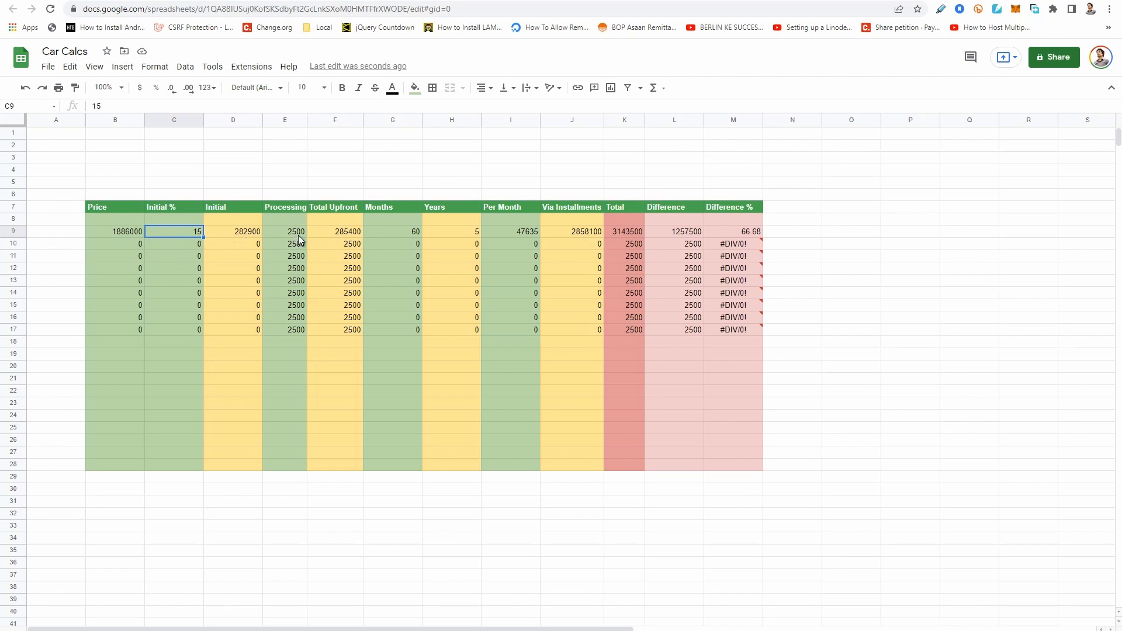
{"action": "left_click", "coordinate": [523, 231]}
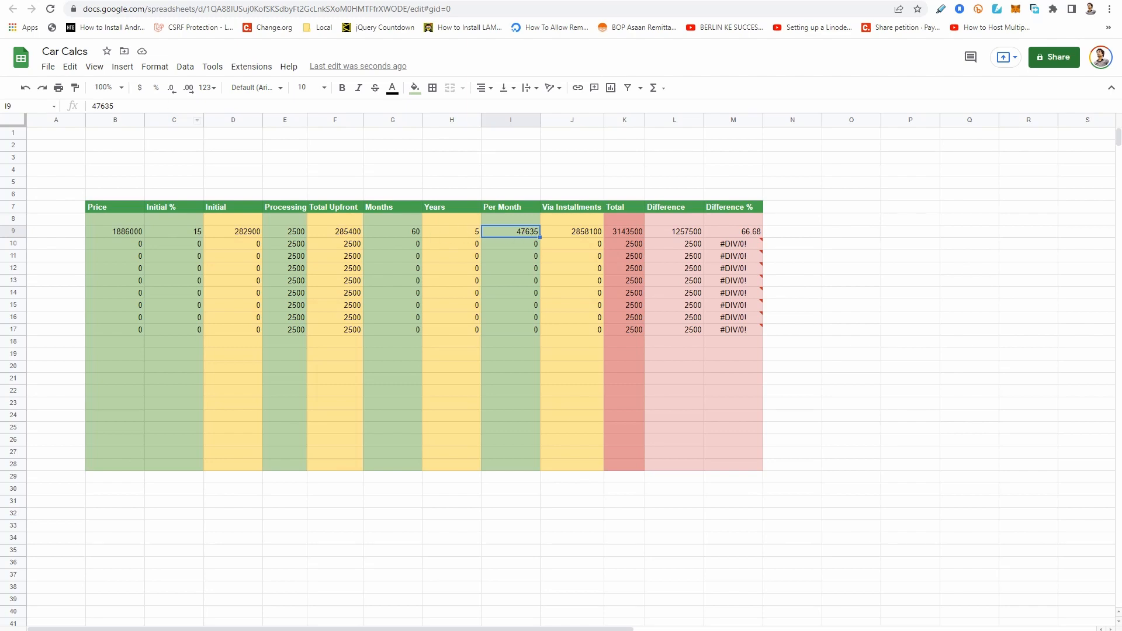
{"action": "left_click", "coordinate": [105, 1]}
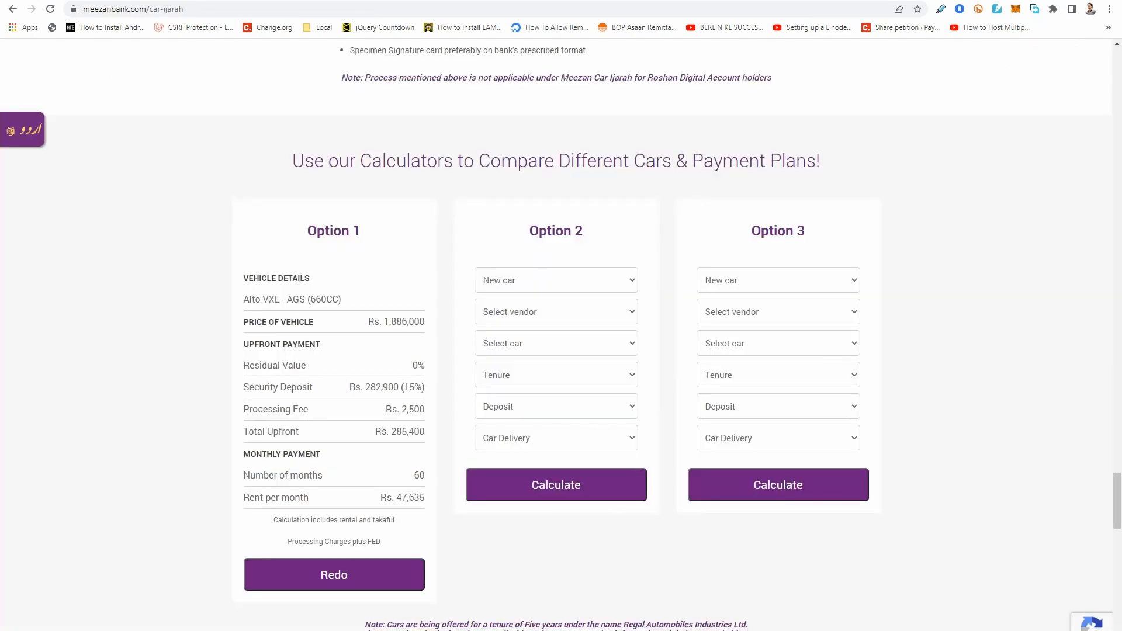
{"action": "left_click", "coordinate": [204, 1]}
{"action": "left_click", "coordinate": [592, 234]}
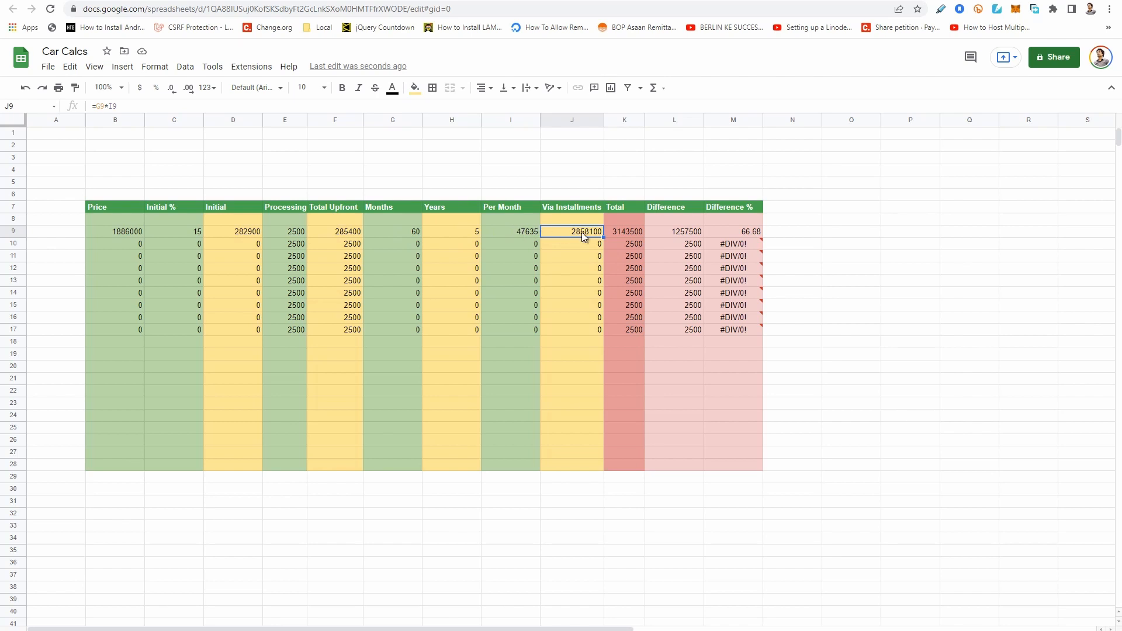
{"action": "left_click", "coordinate": [678, 232]}
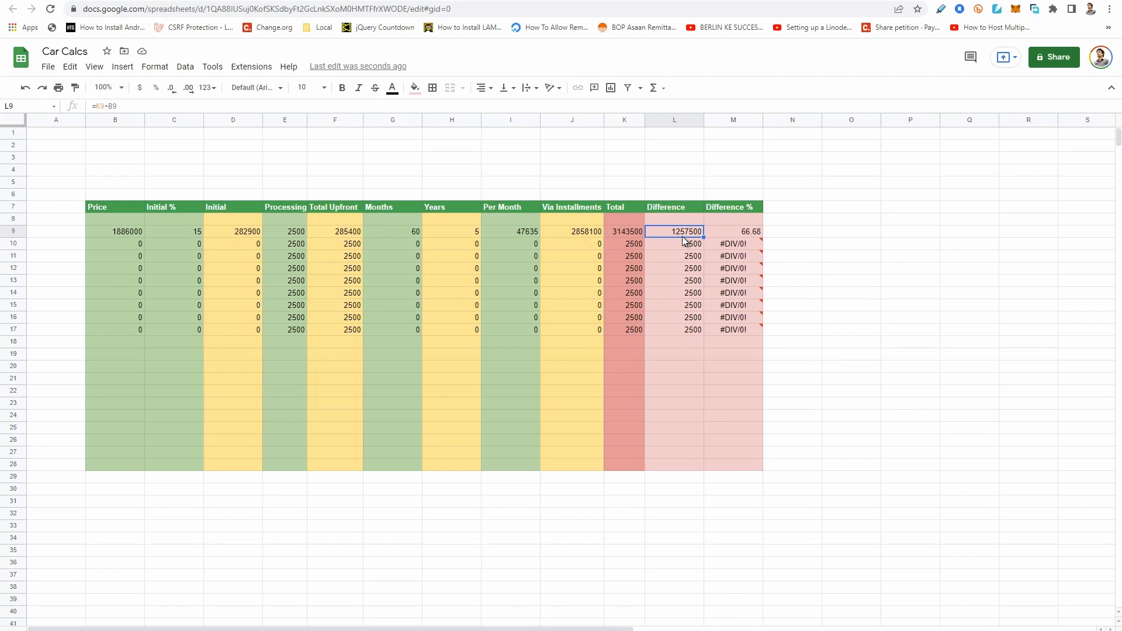
{"action": "left_click", "coordinate": [747, 232]}
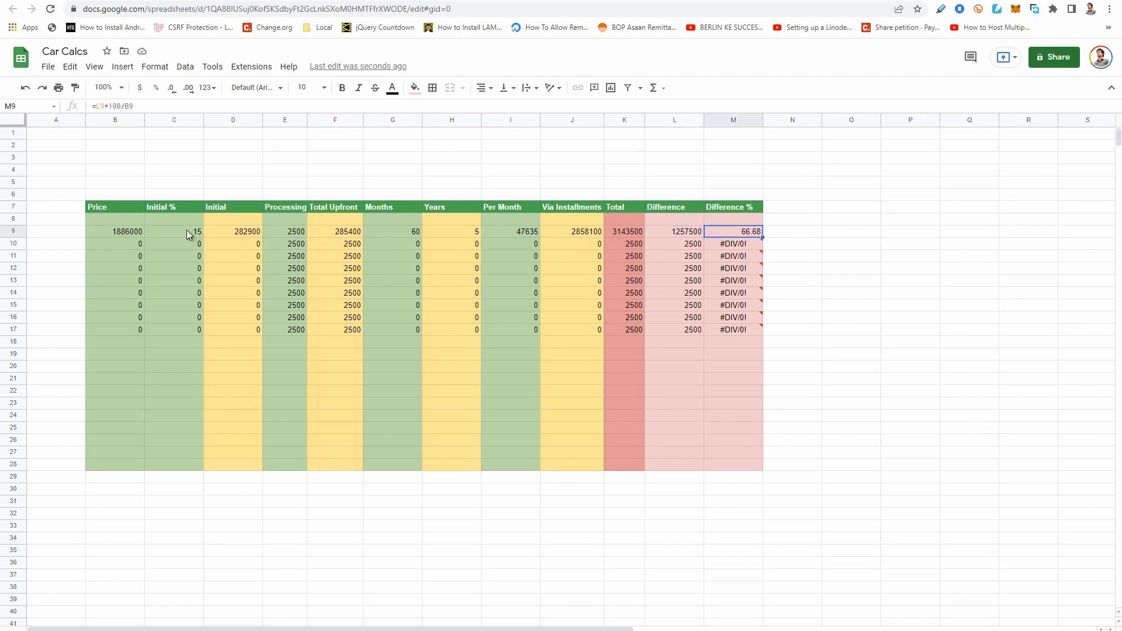
{"action": "left_click", "coordinate": [107, 231]}
{"action": "left_click", "coordinate": [747, 232]}
{"action": "left_click", "coordinate": [843, 219]}
{"action": "left_click", "coordinate": [529, 232]}
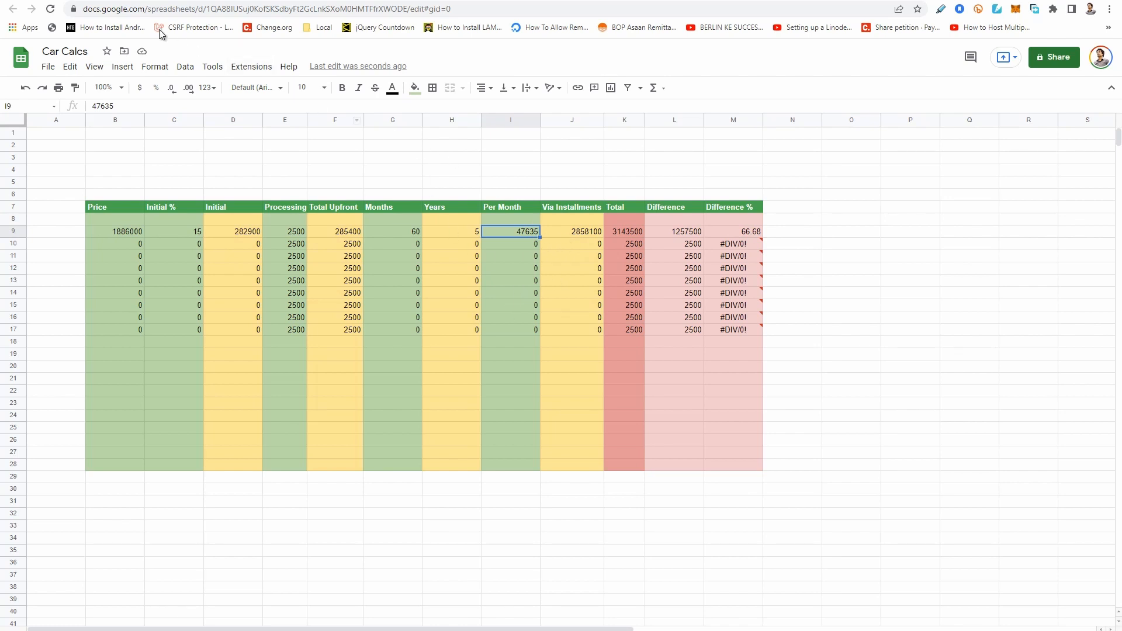
Switch to the Meezan Bank calculator, redo Option 1 with a 7 Years tenure and calculate its payment plan.
{"action": "left_click", "coordinate": [99, 2]}
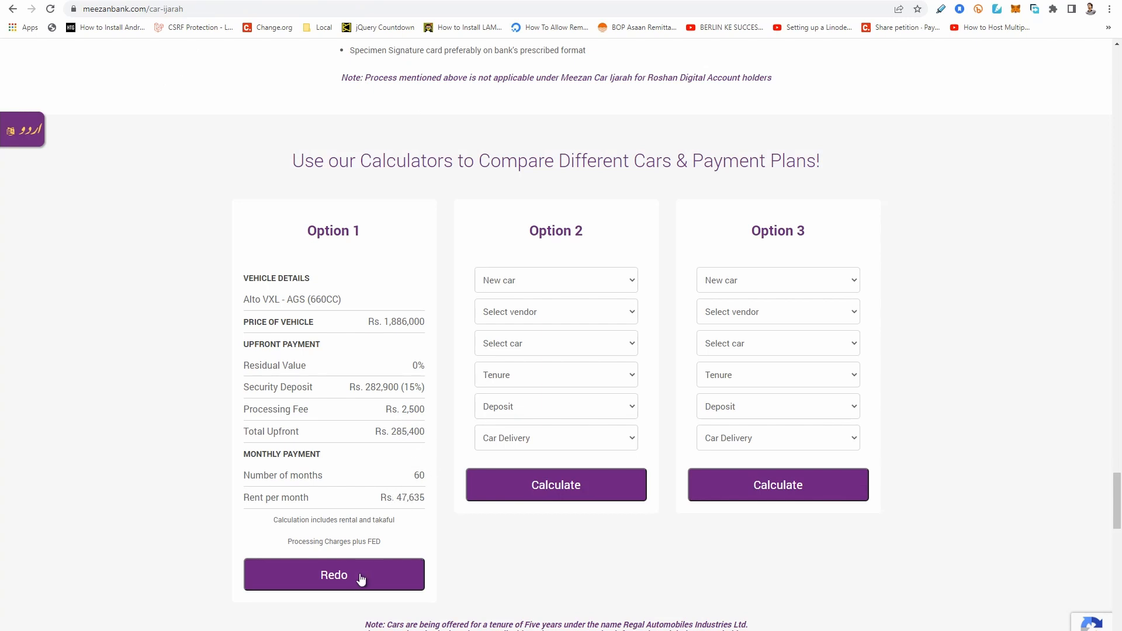
{"action": "scroll", "coordinate": [387, 461], "scroll_direction": "down", "scroll_amount": 2}
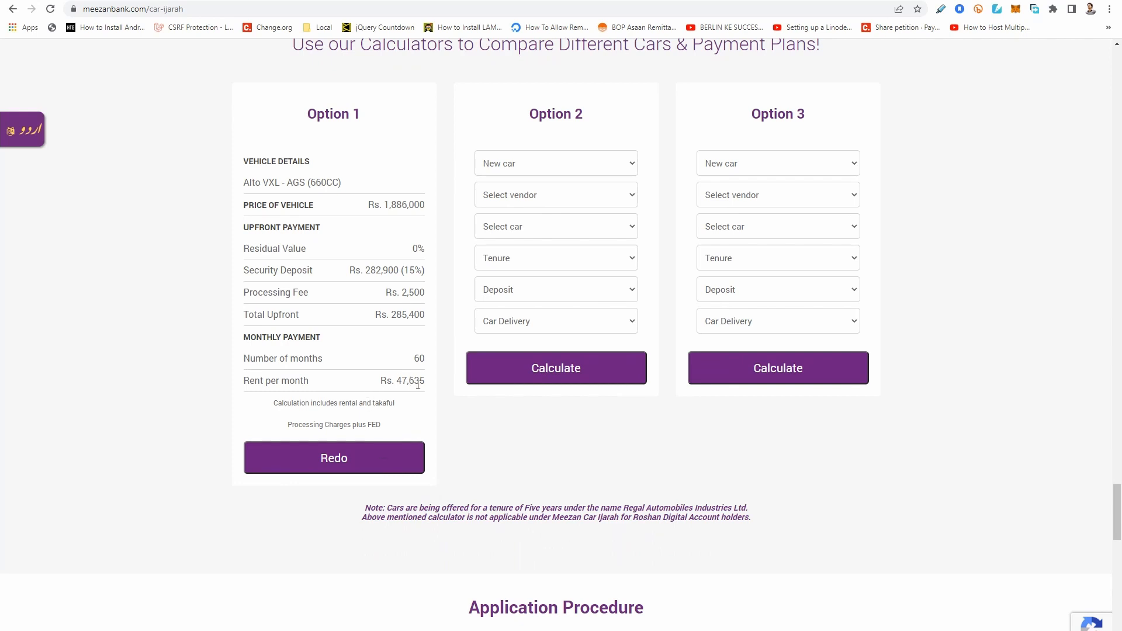
{"action": "left_click", "coordinate": [364, 473]}
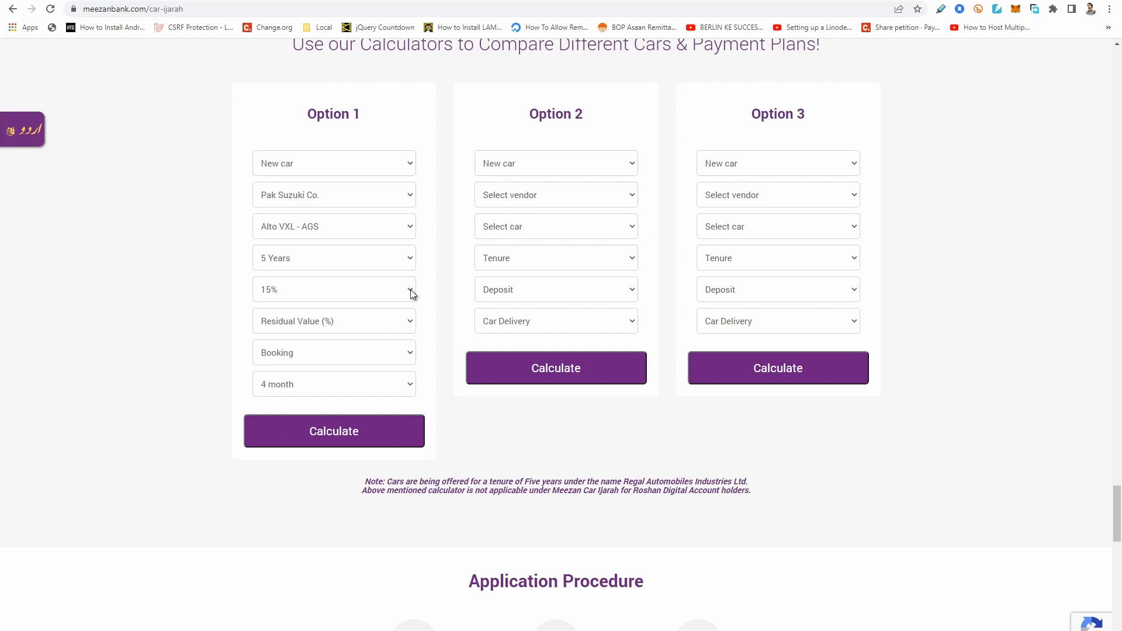
{"action": "left_click", "coordinate": [408, 256]}
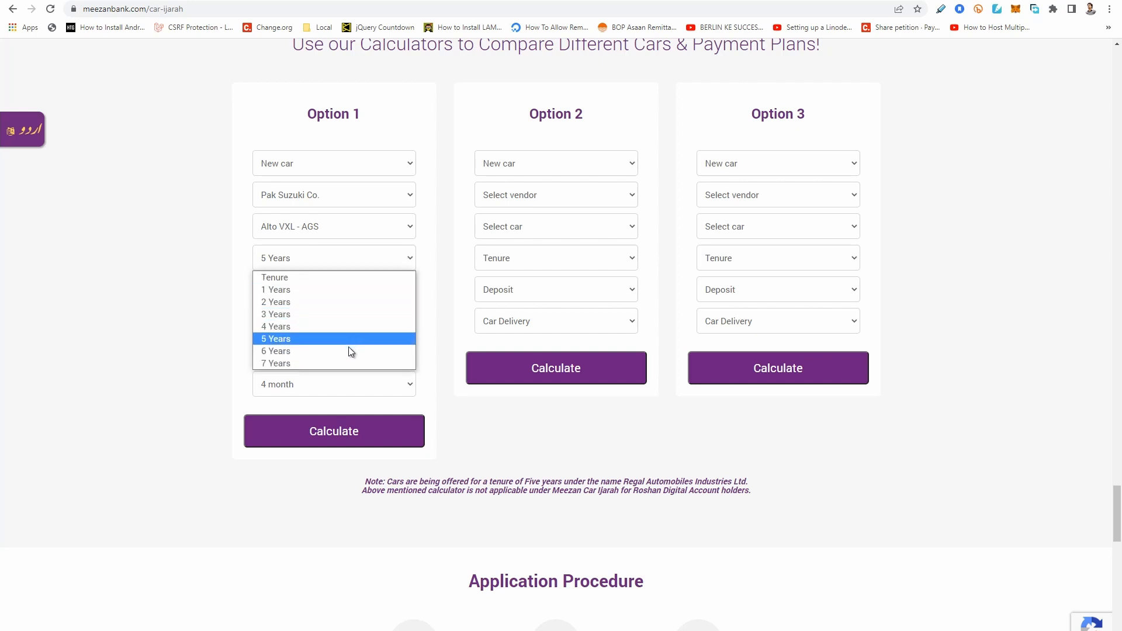
{"action": "left_click", "coordinate": [348, 363]}
{"action": "left_click", "coordinate": [361, 437]}
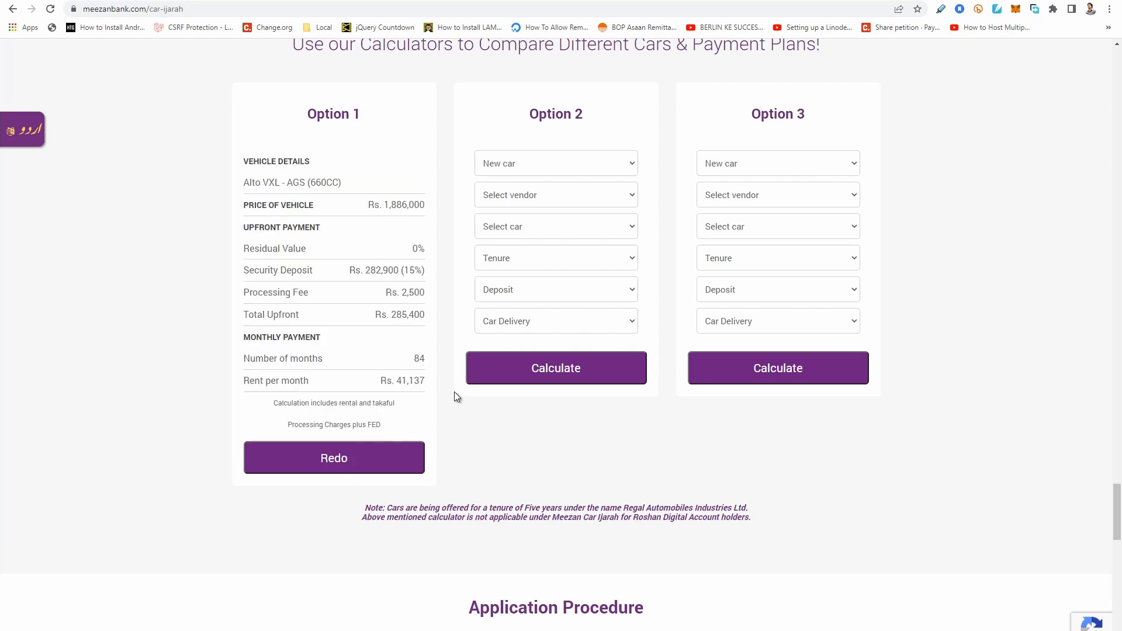
Switch to Car Calcs and fill row 10 with price 1886000, initial 15 percent and 84 months.
{"action": "left_click", "coordinate": [166, 0]}
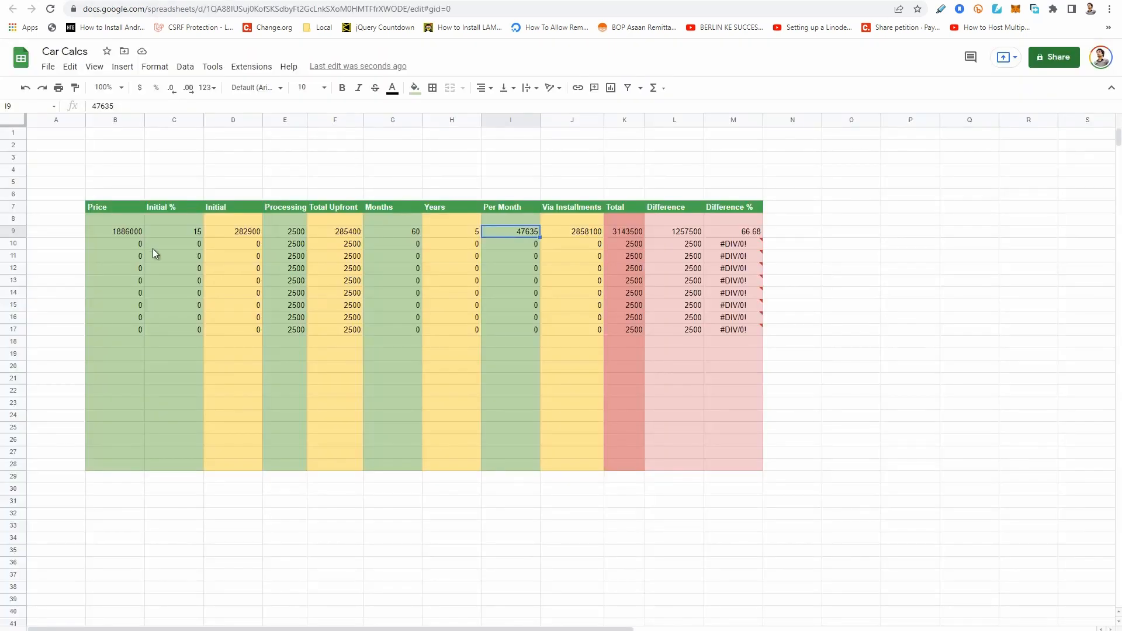
{"action": "left_click", "coordinate": [132, 247]}
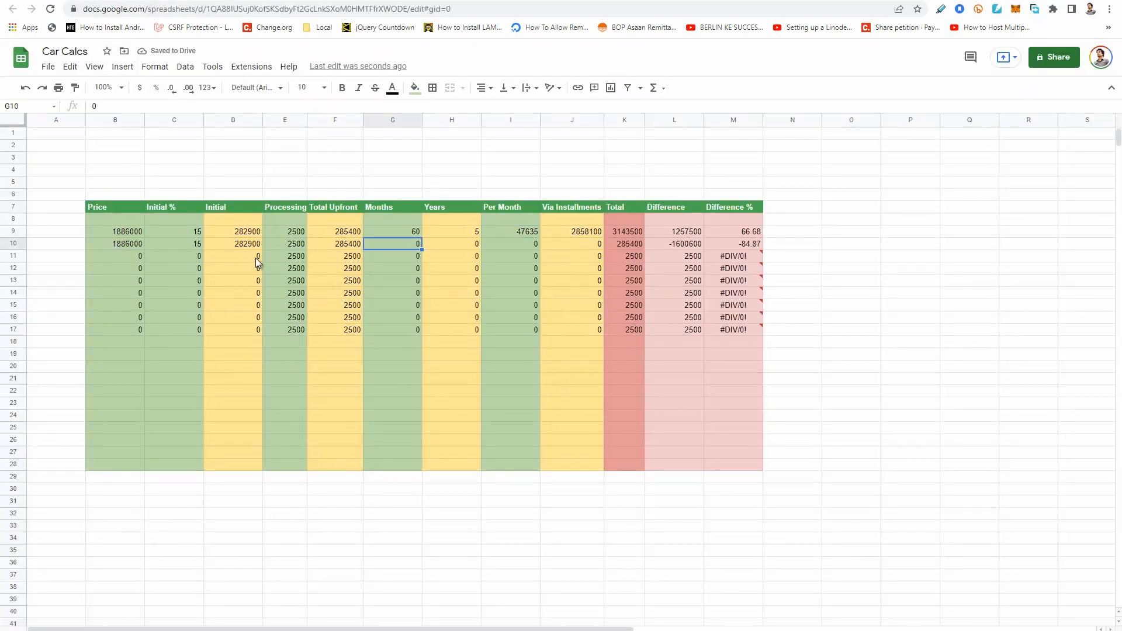
{"action": "type", "text": "84"}
{"action": "key", "text": "Tab"}
{"action": "key", "text": "Tab"}
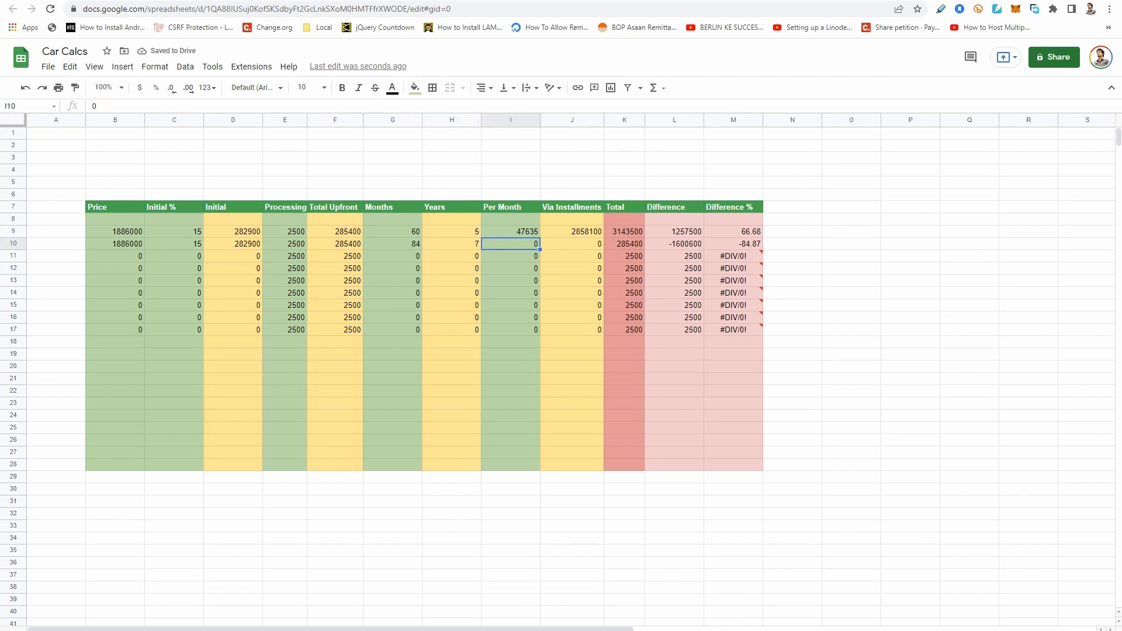
Look up the 84-month plan's rent on the Meezan Bank page and enter 41137 as the Per Month value in cell I10.
{"action": "key", "text": "ctrl+Tab"}
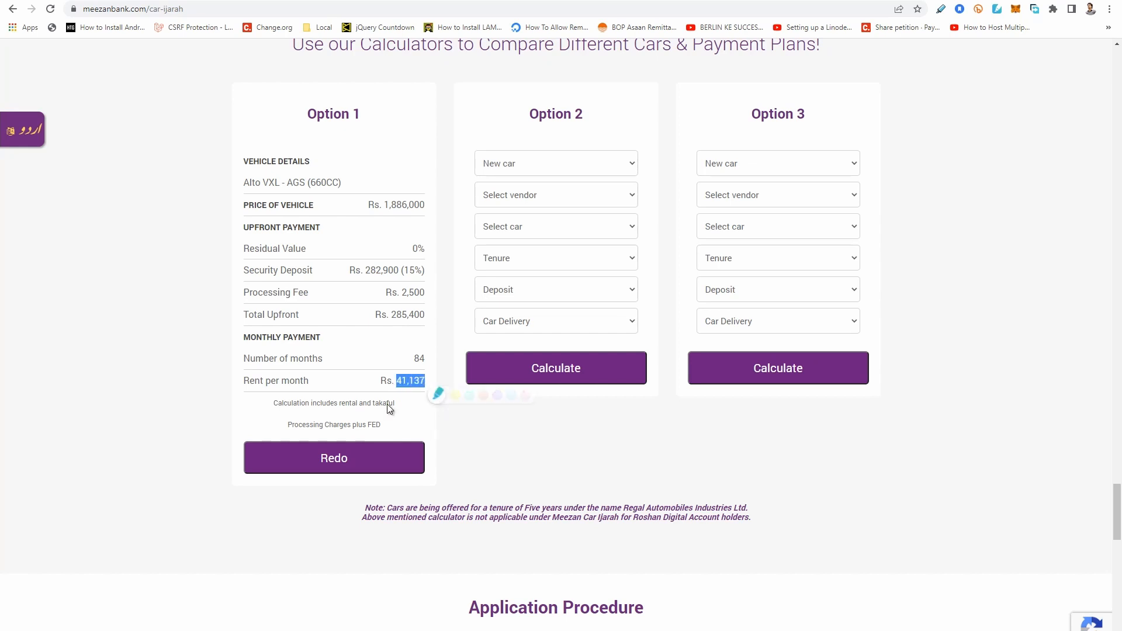
{"action": "key", "text": "ctrl+Tab"}
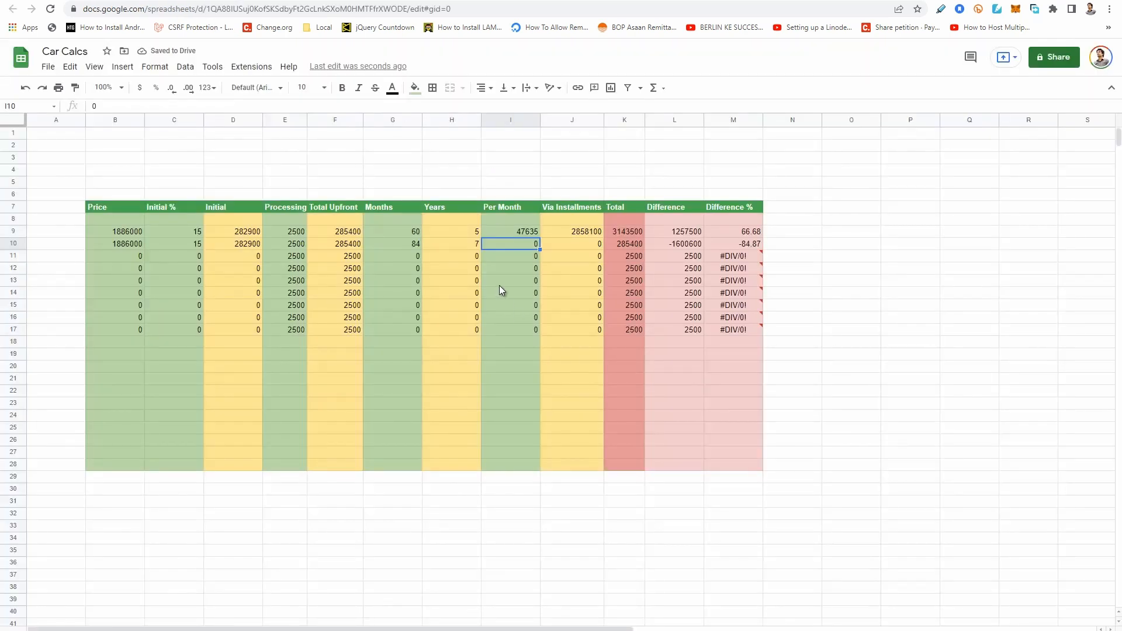
{"action": "type", "text": "41137"}
{"action": "key", "text": "Return"}
Compare the totals, differences and difference percentages of the 5-year plan in row 9 and the 7-year plan in row 10.
{"action": "key", "text": "Up"}
{"action": "key", "text": "Right"}
{"action": "key", "text": "Right"}
{"action": "key", "text": "Right"}
{"action": "key", "text": "Left"}
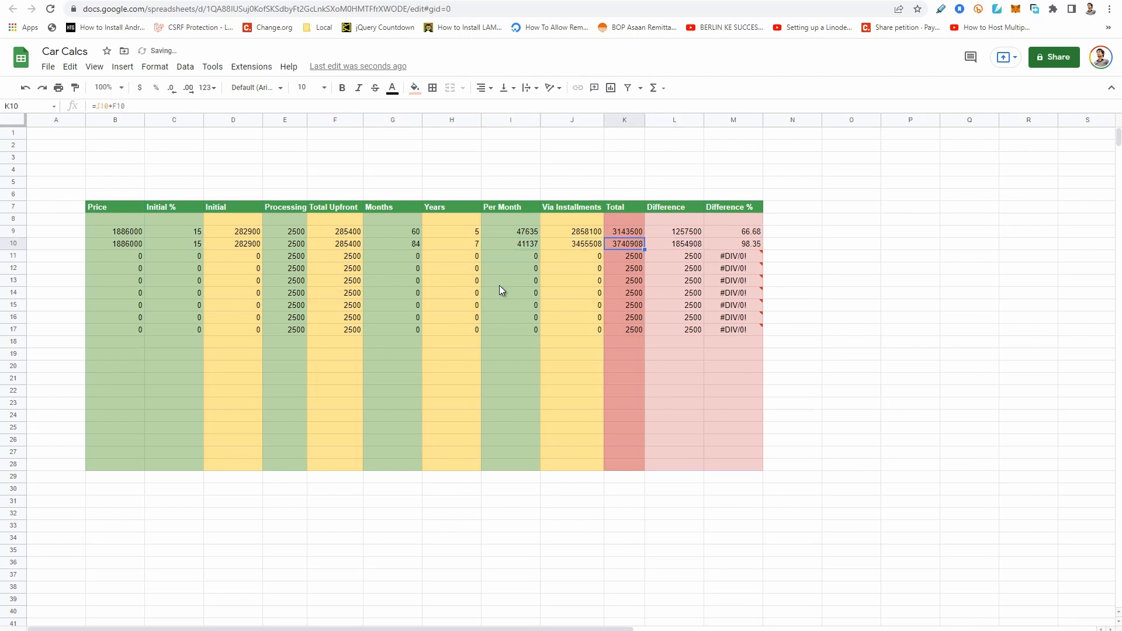
{"action": "key", "text": "Right"}
{"action": "key", "text": "Left"}
{"action": "key", "text": "Up"}
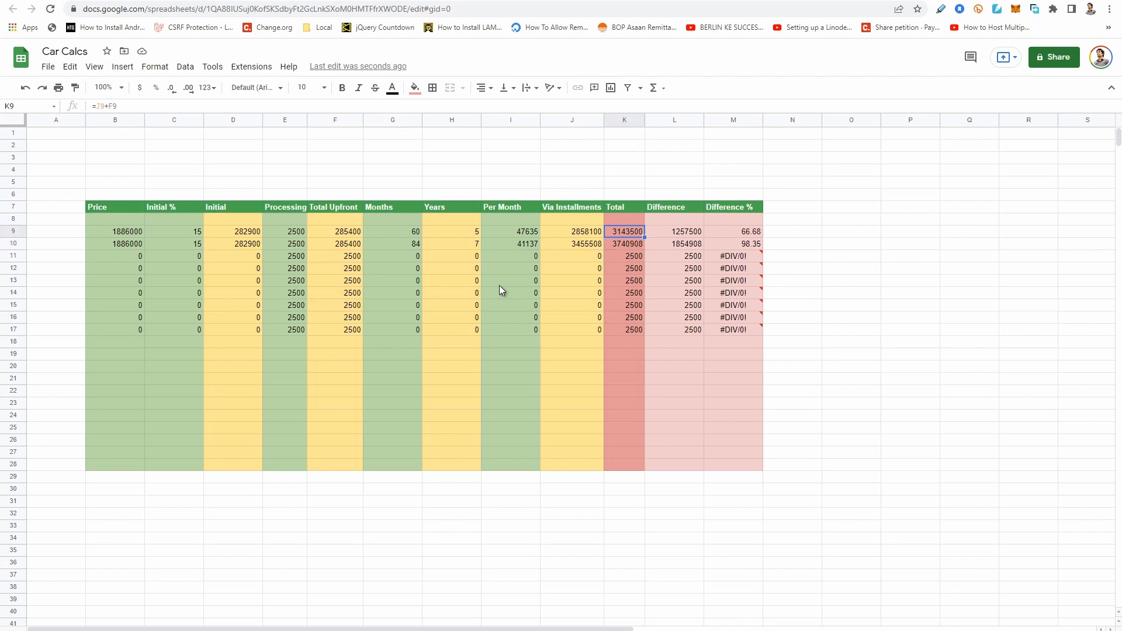
{"action": "key", "text": "Left"}
{"action": "key", "text": "Right"}
Examine row 10's difference and total against the car's price, and compare its difference percentage with row 9's.
{"action": "key", "text": "Right"}
{"action": "key", "text": "Right"}
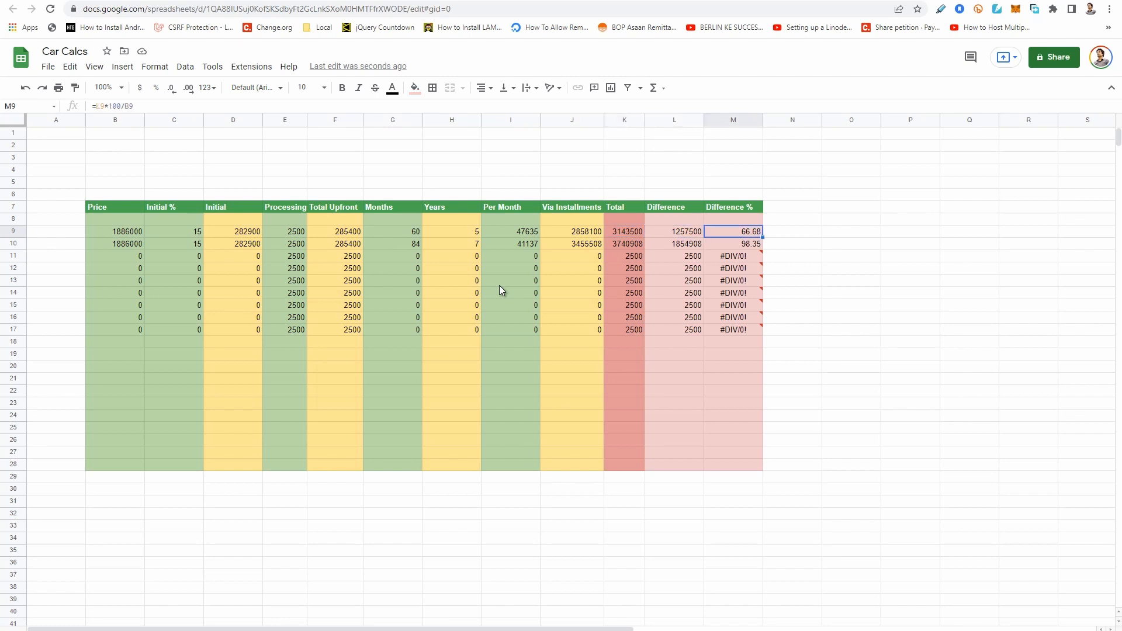
{"action": "key", "text": "Down"}
{"action": "key", "text": "Left"}
{"action": "key", "text": "Right"}
{"action": "key", "text": "Left"}
{"action": "key", "text": "Left"}
{"action": "key", "text": "Left"}
{"action": "key", "text": "Left"}
{"action": "key", "text": "Left"}
{"action": "key", "text": "Left"}
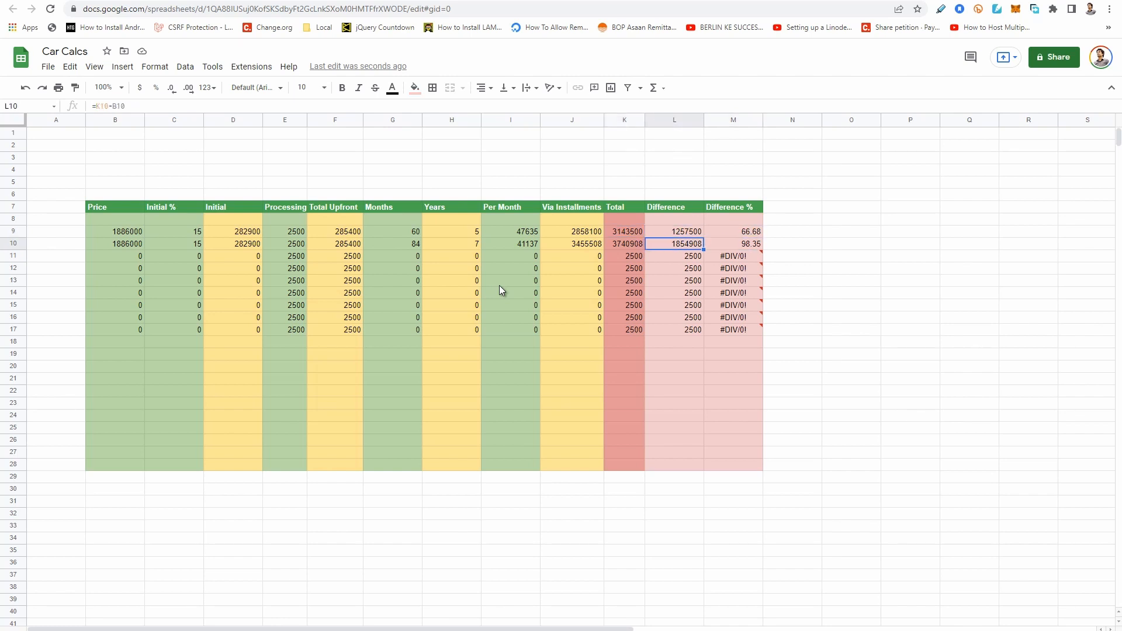
{"action": "key", "text": "Left"}
{"action": "key", "text": "Left"}
{"action": "key", "text": "Left"}
{"action": "key", "text": "Left"}
{"action": "key", "text": "Left"}
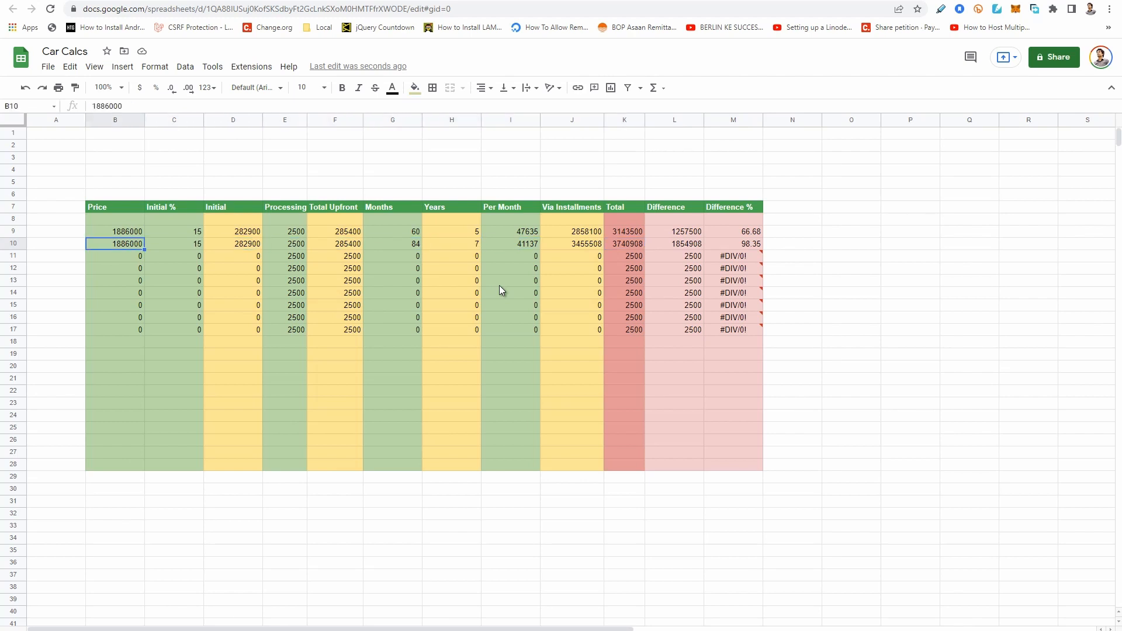
{"action": "key", "text": "Right"}
{"action": "key", "text": "Right"}
{"action": "key", "text": "Right"}
{"action": "key", "text": "Right"}
{"action": "key", "text": "Right"}
{"action": "key", "text": "Right"}
{"action": "key", "text": "Right"}
{"action": "key", "text": "Right"}
{"action": "key", "text": "Right"}
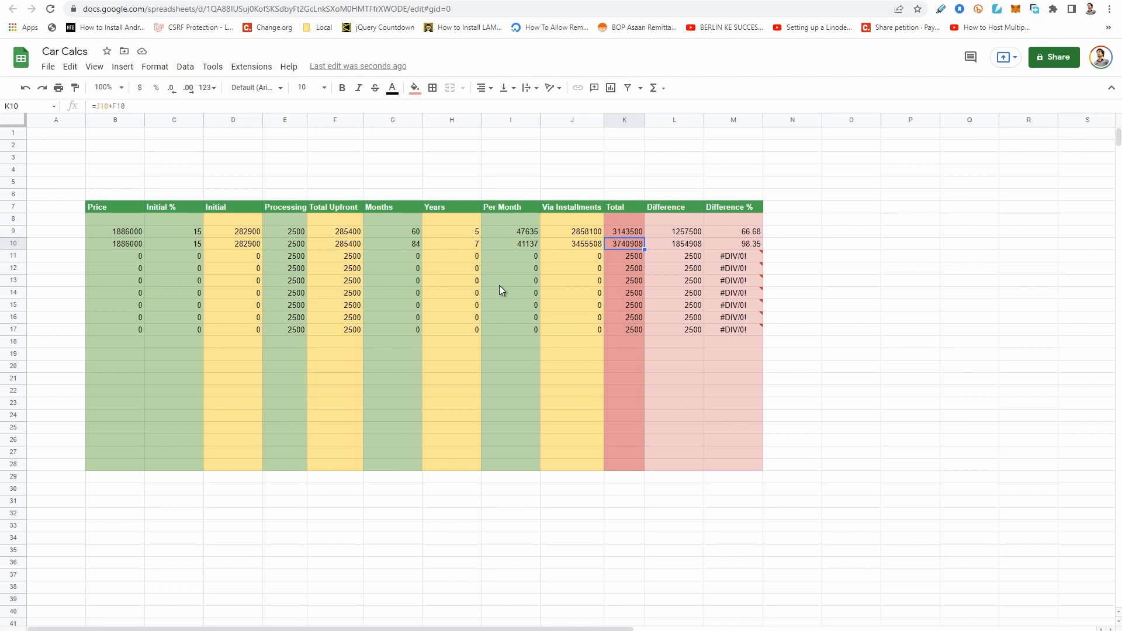
{"action": "key", "text": "Right"}
{"action": "key", "text": "Right"}
{"action": "key", "text": "Up"}
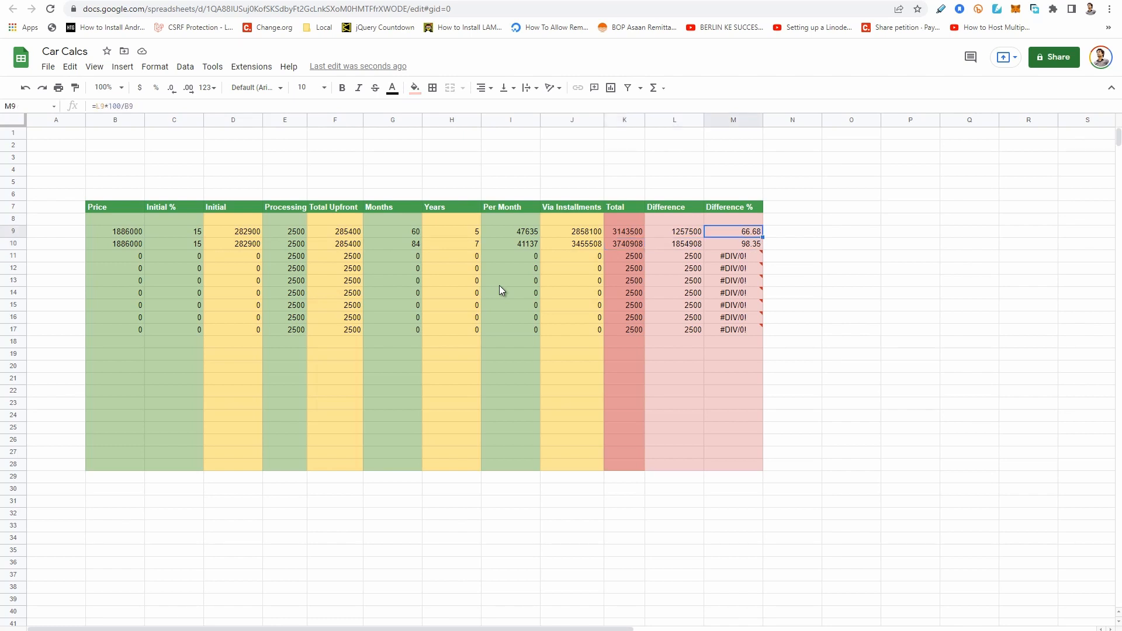
Compare the differences and difference percentages of the plans in rows 9 and 10, and check row 10's initial percent and processing fee.
{"action": "key", "text": "Down"}
{"action": "key", "text": "Up"}
{"action": "key", "text": "Down"}
{"action": "key", "text": "Up"}
{"action": "key", "text": "Left"}
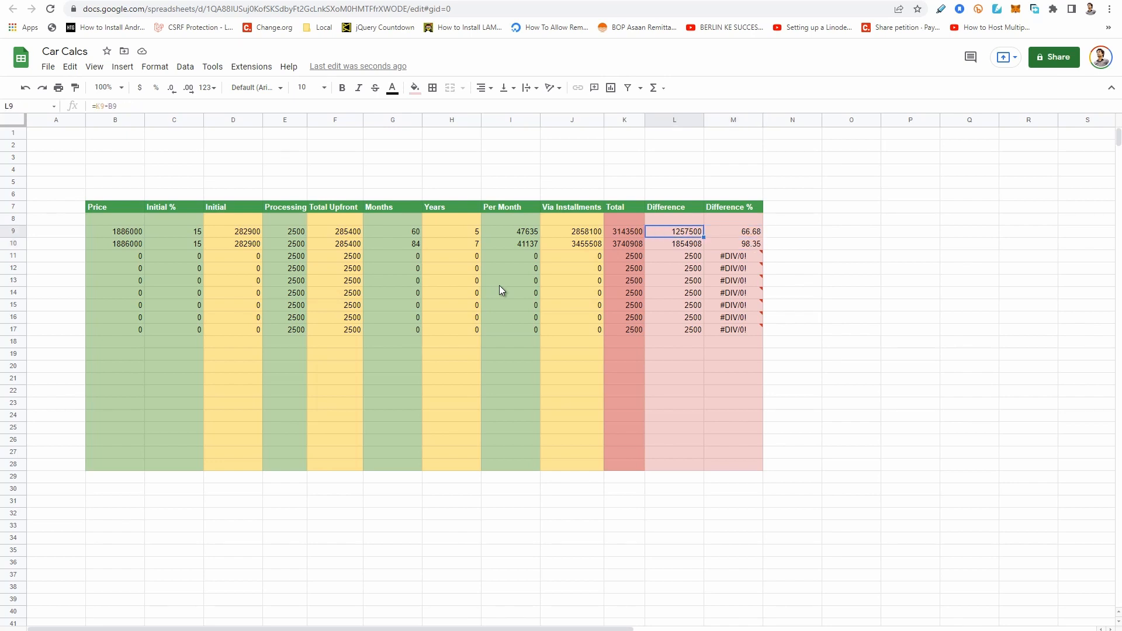
{"action": "key", "text": "Right"}
{"action": "key", "text": "Down"}
{"action": "key", "text": "Up"}
{"action": "key", "text": "Down"}
{"action": "key", "text": "Left"}
{"action": "key", "text": "Right"}
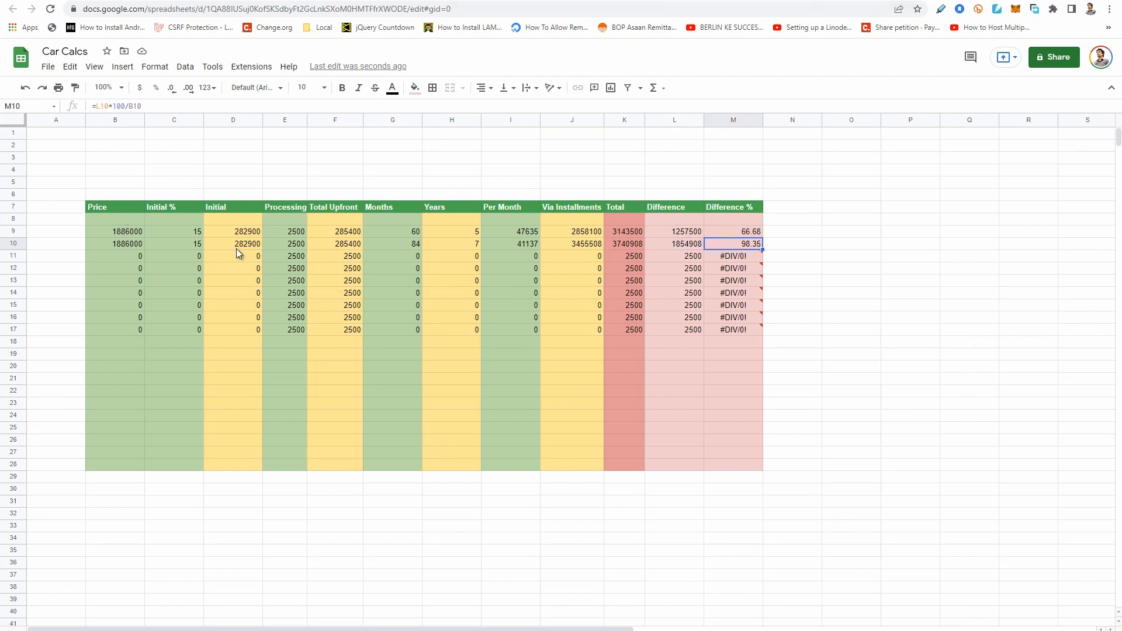
{"action": "left_click", "coordinate": [292, 246]}
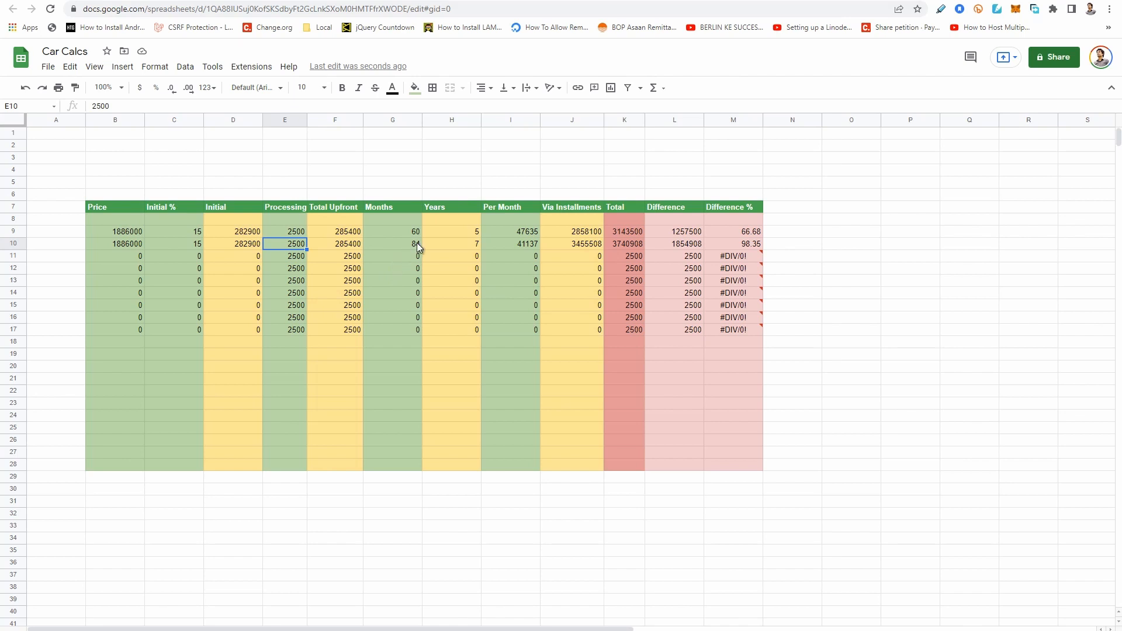
{"action": "left_click", "coordinate": [198, 247]}
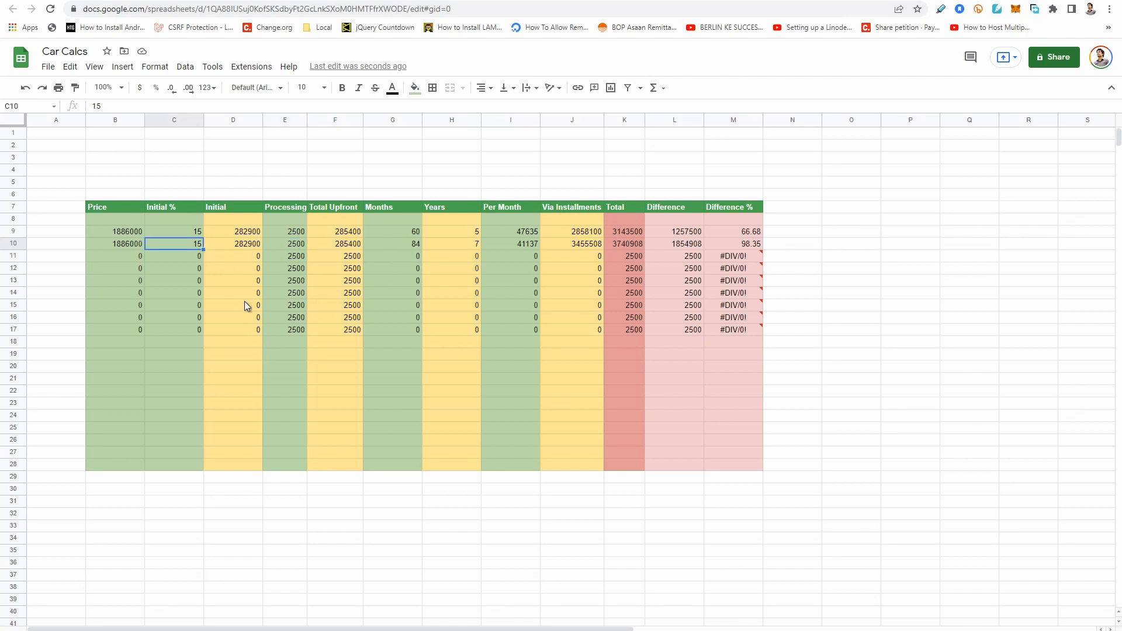
{"action": "left_click", "coordinate": [354, 282]}
{"action": "left_click", "coordinate": [314, 258]}
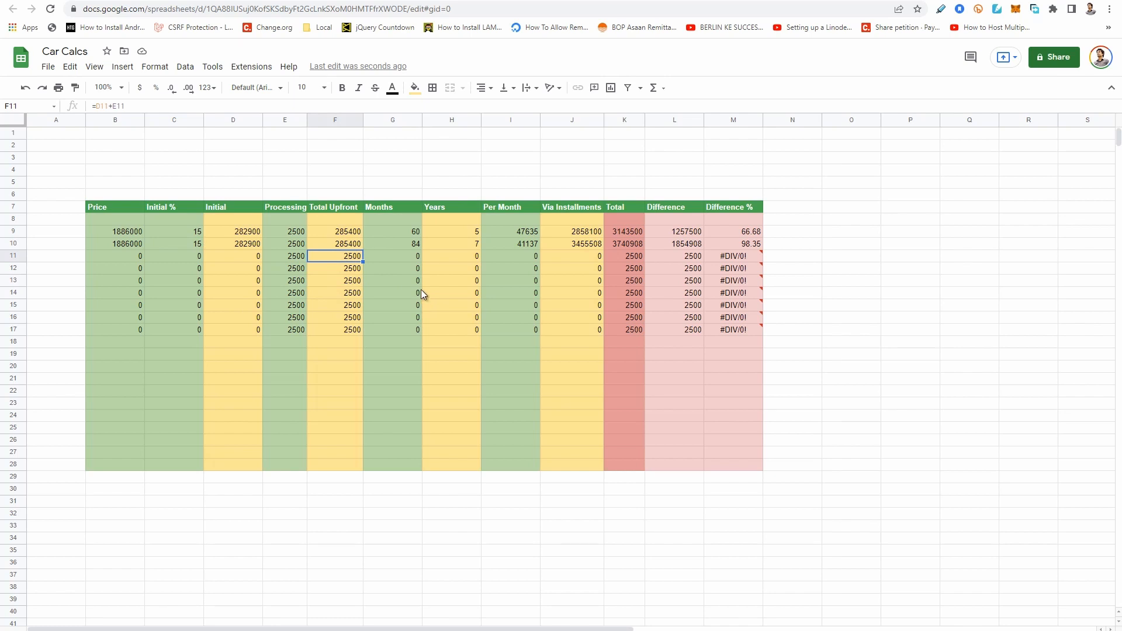
Switch to the Meezan Bank page and recalculate Option 1 with a 50% deposit and a 1-year tenure.
{"action": "left_click", "coordinate": [99, 1]}
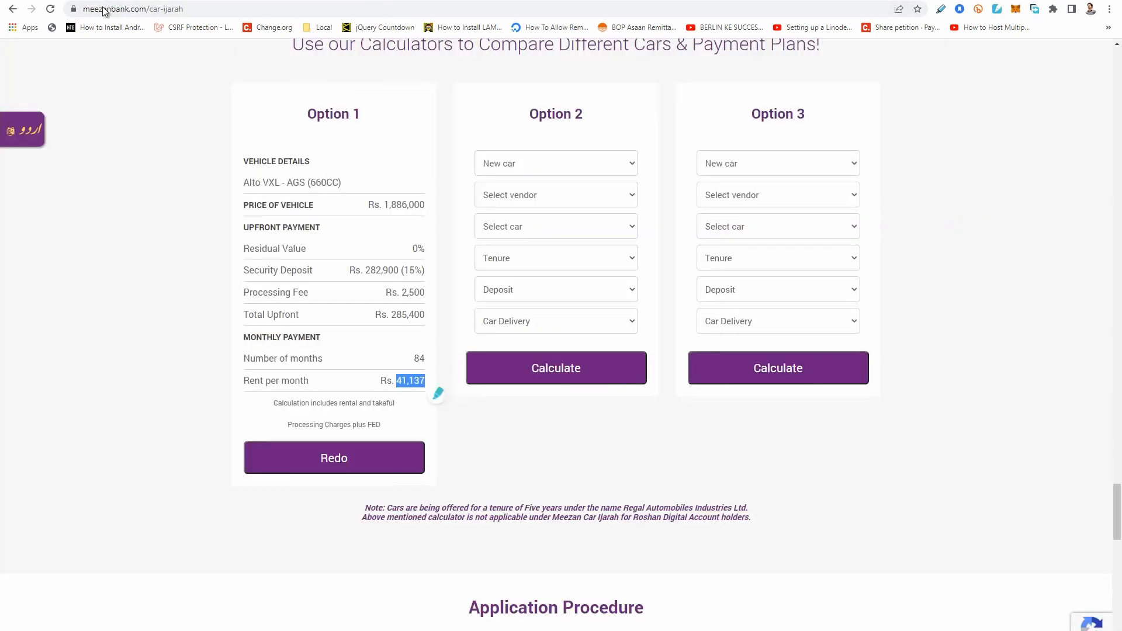
{"action": "left_click", "coordinate": [344, 472]}
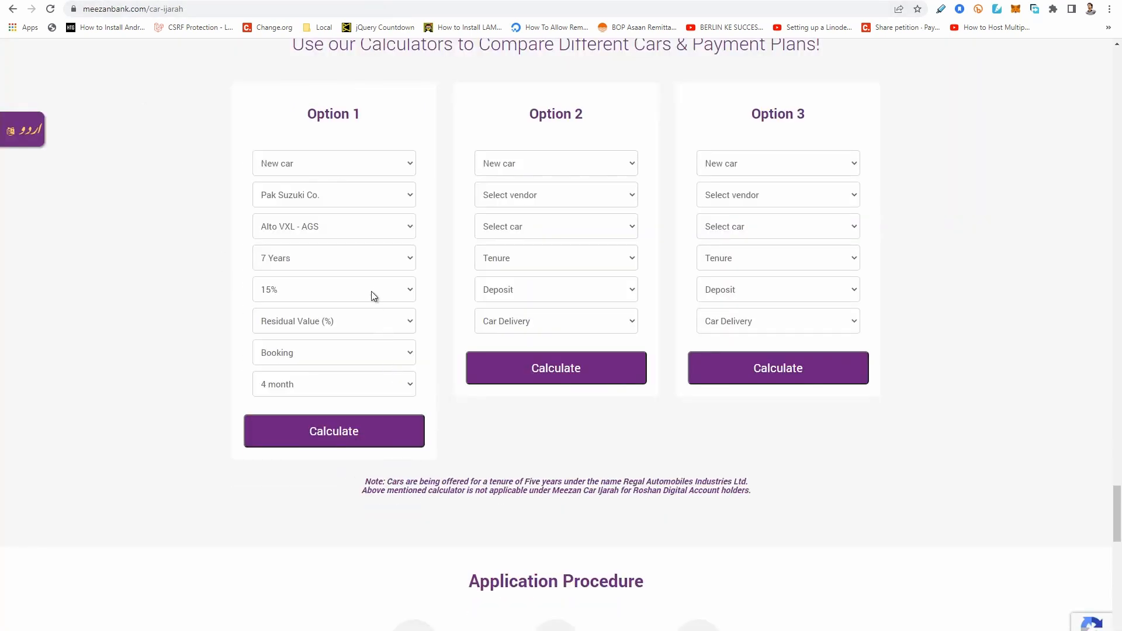
{"action": "left_click", "coordinate": [337, 290]}
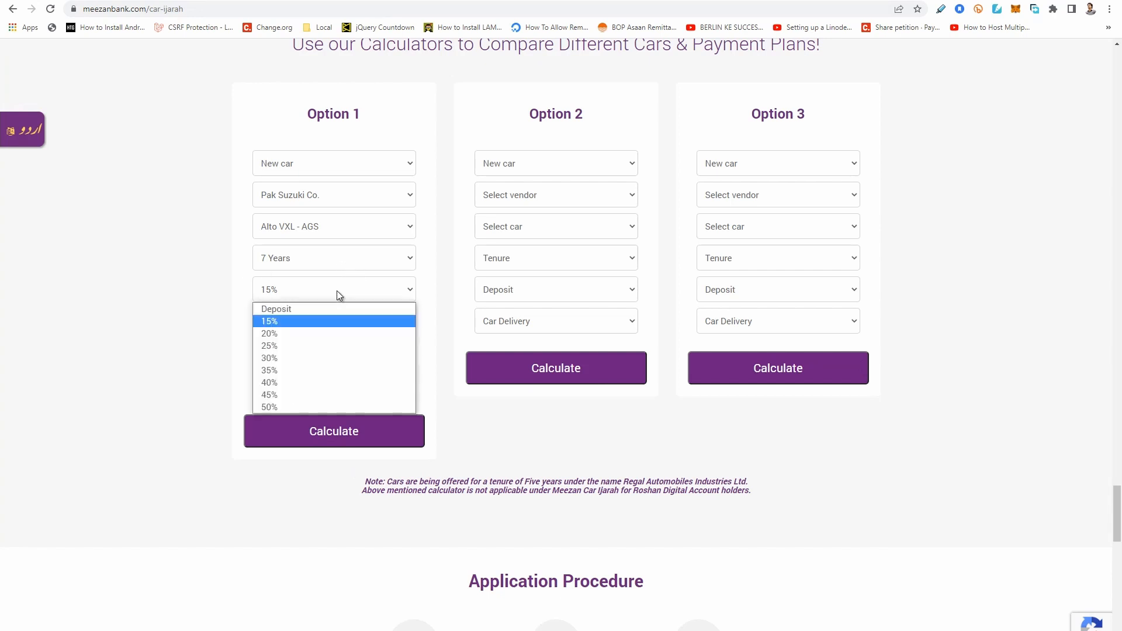
{"action": "left_click", "coordinate": [328, 408]}
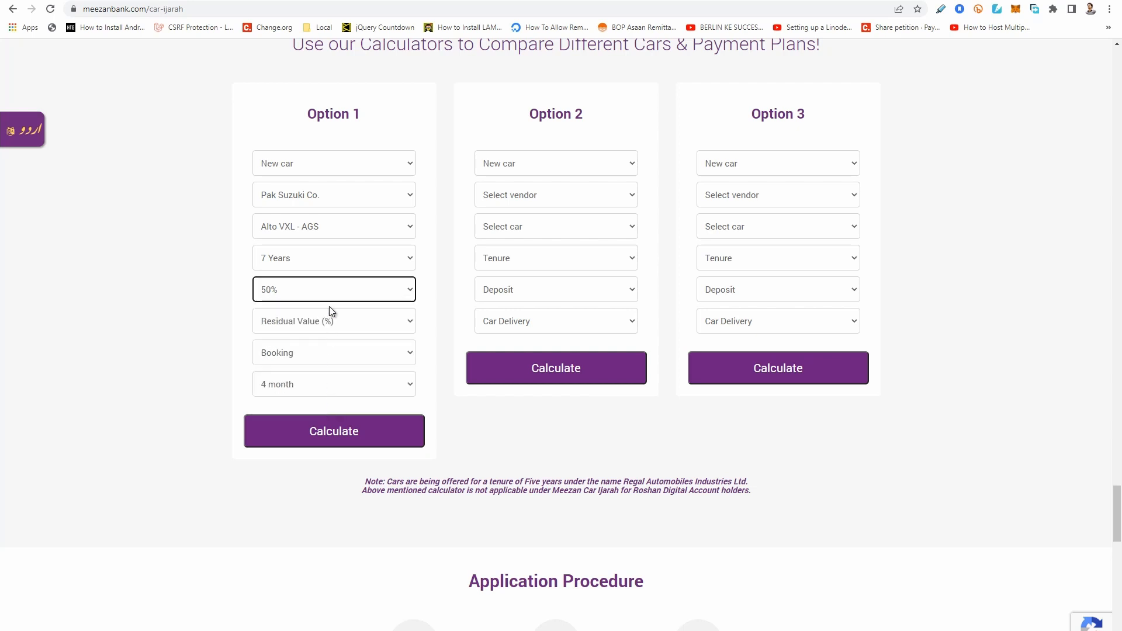
{"action": "left_click", "coordinate": [363, 286]}
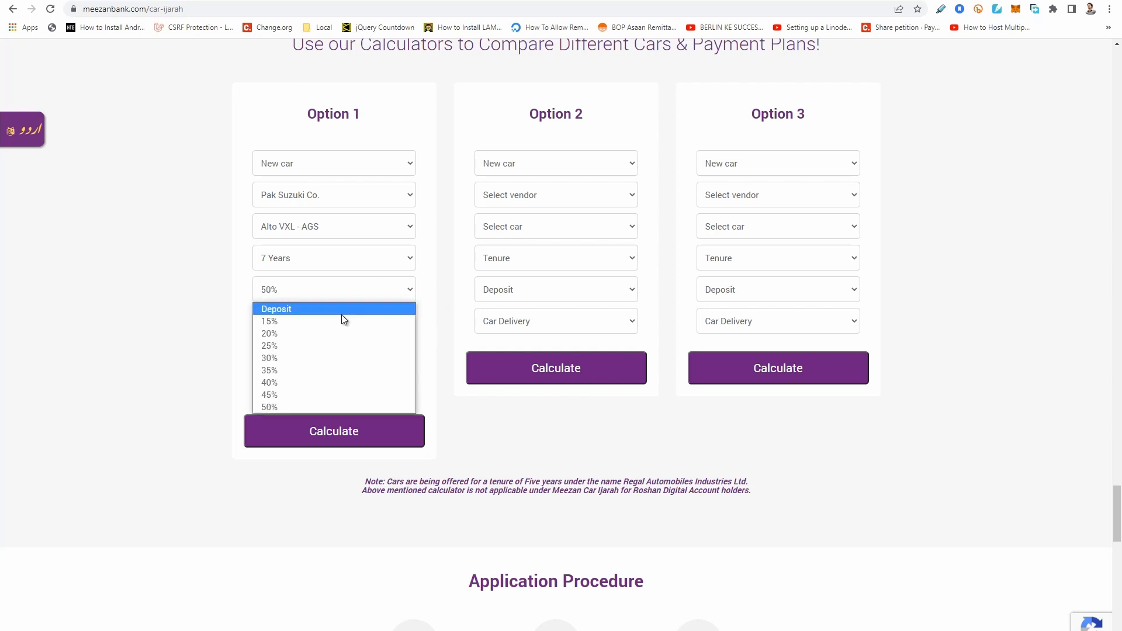
{"action": "left_click", "coordinate": [283, 411]}
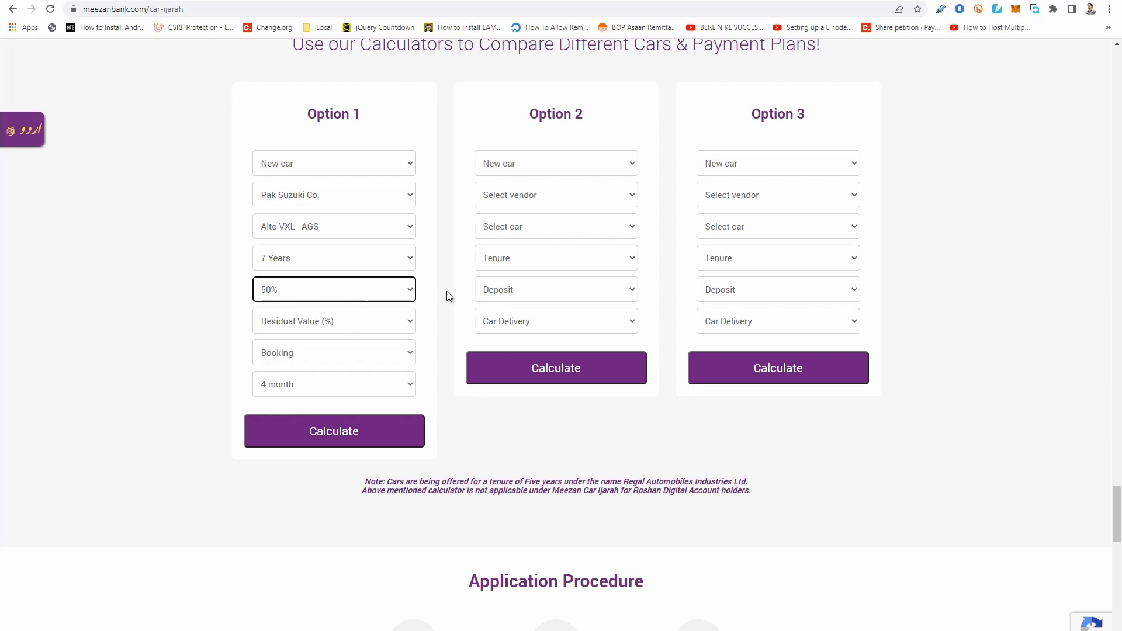
{"action": "left_click", "coordinate": [374, 258]}
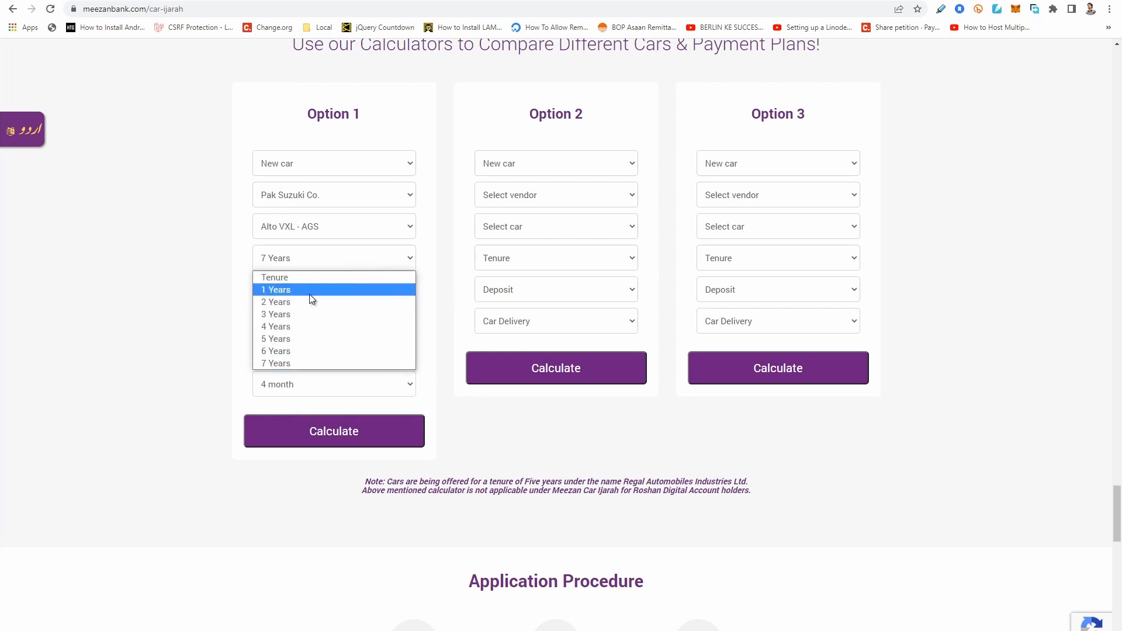
{"action": "left_click", "coordinate": [344, 289]}
{"action": "left_click", "coordinate": [320, 429]}
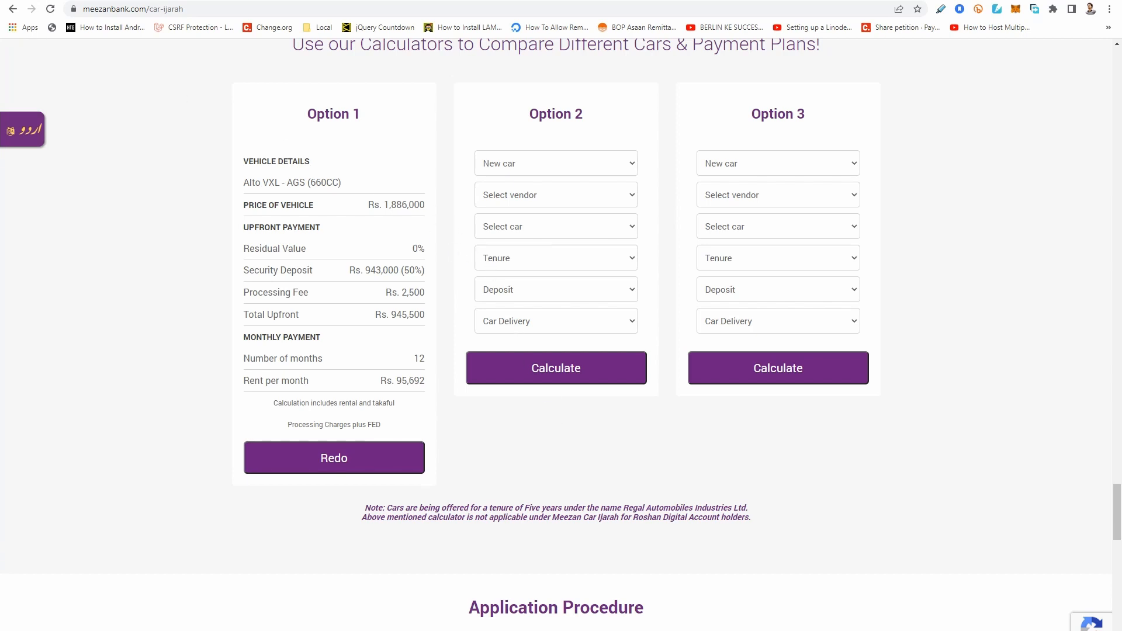
Switch to Car Calcs and enter price 1886000 and initial 50 percent in row 11.
{"action": "left_click_drag", "start_coordinate": [364, 272], "coordinate": [399, 272]}
{"action": "left_click", "coordinate": [211, 2]}
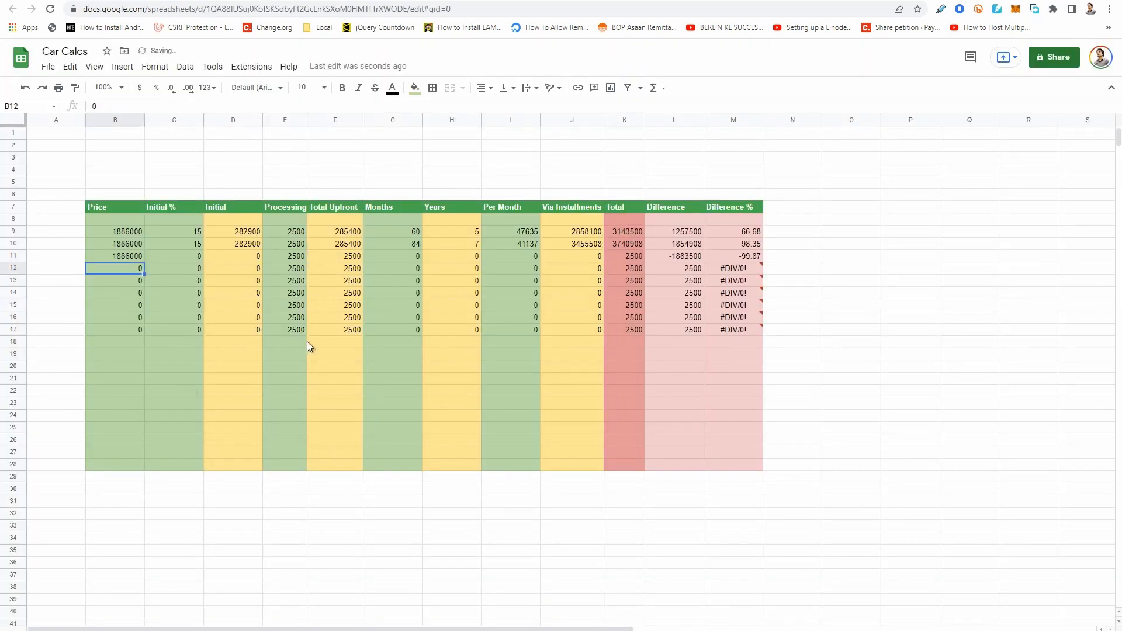
{"action": "key", "text": "Up"}
{"action": "key", "text": "Right"}
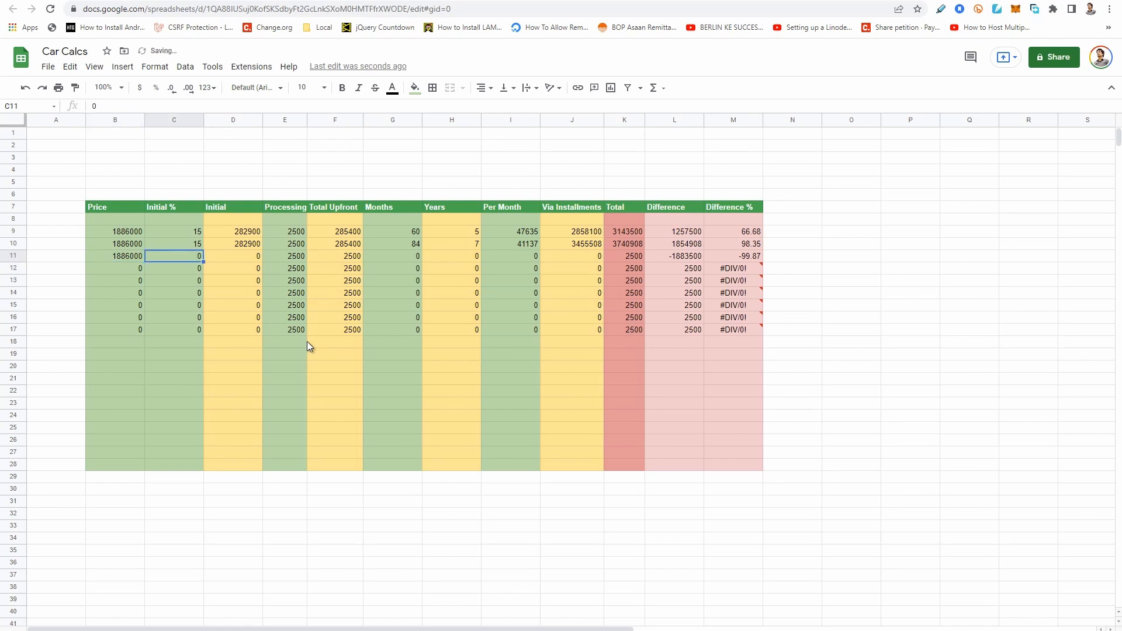
{"action": "type", "text": "1"}
{"action": "type", "text": "4"}
{"action": "type", "text": "50"}
{"action": "key", "text": "Return"}
Check row 11's upfront figures against the bank's plan and set its Months value to 12.
{"action": "key", "text": "Up"}
{"action": "key", "text": "Right"}
{"action": "key", "text": "Right"}
{"action": "key", "text": "Right"}
{"action": "key", "text": "Right"}
{"action": "key", "text": "Left"}
{"action": "key", "text": "Left"}
Enter 95692 as the Per Month value in cell I11.
{"action": "key", "text": "Right"}
{"action": "key", "text": "Right"}
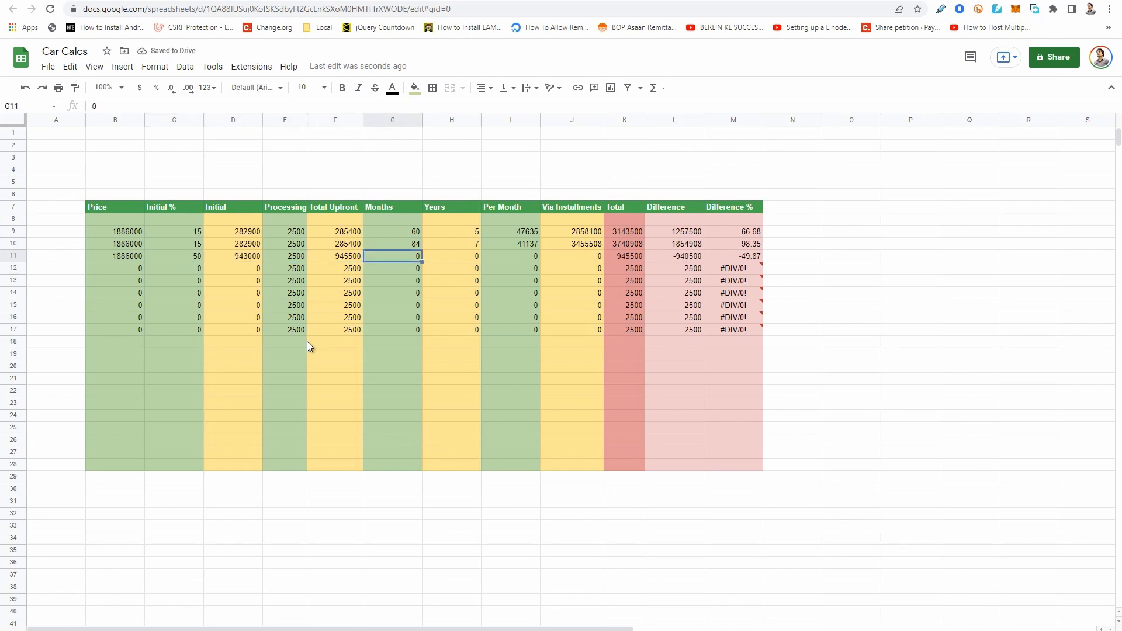
{"action": "type", "text": "12"}
{"action": "key", "text": "Return"}
{"action": "key", "text": "Up"}
{"action": "key", "text": "Right"}
{"action": "key", "text": "Right"}
{"action": "type", "text": "9"}
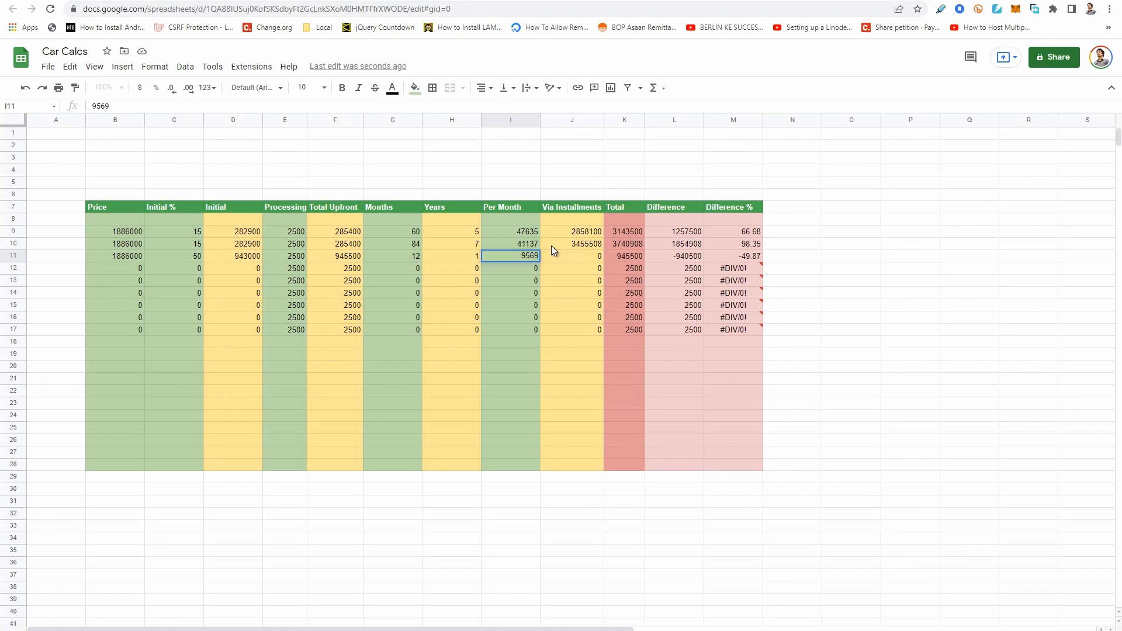
{"action": "key", "text": "Return"}
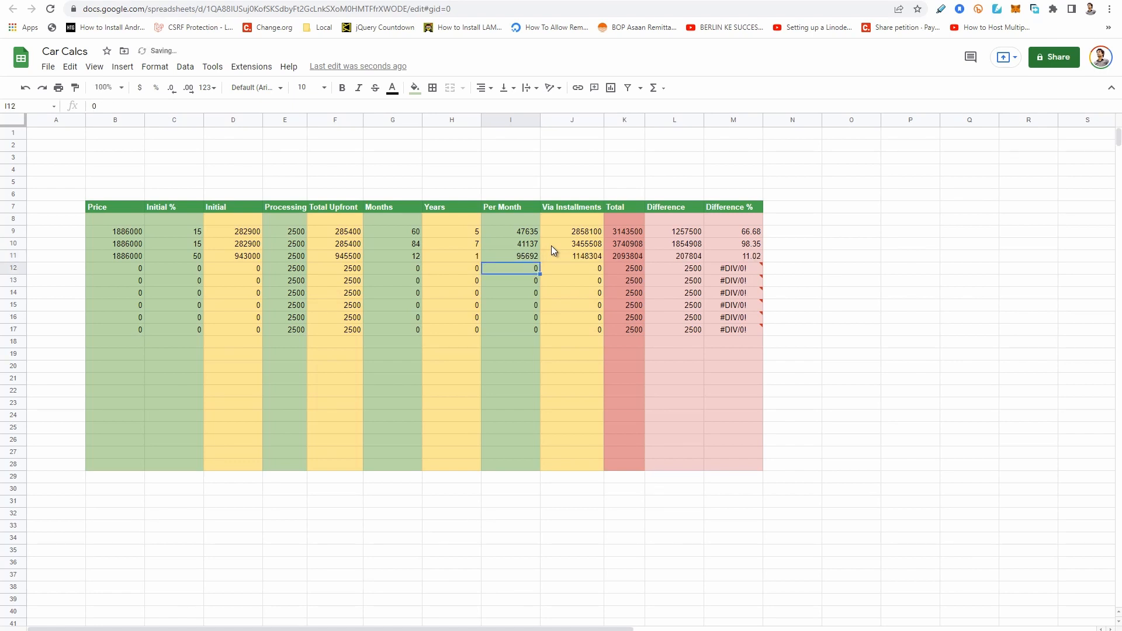
Examine row 11's installment sum, total, difference and difference percentage.
{"action": "key", "text": "Up"}
{"action": "key", "text": "Right"}
{"action": "key", "text": "Right"}
{"action": "key", "text": "Right"}
{"action": "key", "text": "Right"}
{"action": "key", "text": "Left"}
{"action": "key", "text": "Left"}
{"action": "key", "text": "Left"}
{"action": "key", "text": "Left"}
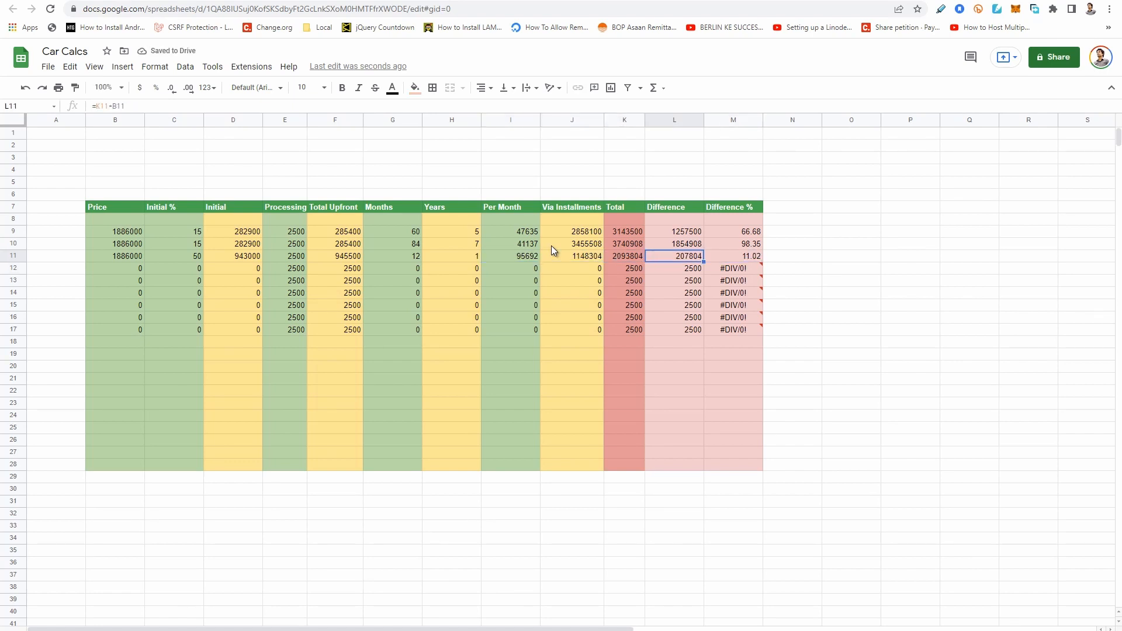
Trace row 11 from the total upfront through the monthly rent to the total, and compare that total with row 10's.
{"action": "key", "text": "Left"}
{"action": "key", "text": "Left"}
{"action": "key", "text": "Right"}
{"action": "key", "text": "Left"}
{"action": "key", "text": "Left"}
{"action": "key", "text": "Left"}
{"action": "key", "text": "Left"}
{"action": "key", "text": "Left"}
{"action": "key", "text": "Right"}
{"action": "key", "text": "Right"}
{"action": "key", "text": "Right"}
{"action": "key", "text": "Right"}
{"action": "key", "text": "Right"}
{"action": "key", "text": "Right"}
{"action": "key", "text": "Right"}
{"action": "key", "text": "Right"}
{"action": "key", "text": "Right"}
{"action": "key", "text": "Right"}
{"action": "key", "text": "Left"}
{"action": "key", "text": "Up"}
{"action": "key", "text": "Down"}
Review the 1-year plan's months, years, total upfront and per-month payment in row 11.
{"action": "left_click", "coordinate": [434, 259]}
{"action": "left_click", "coordinate": [407, 258]}
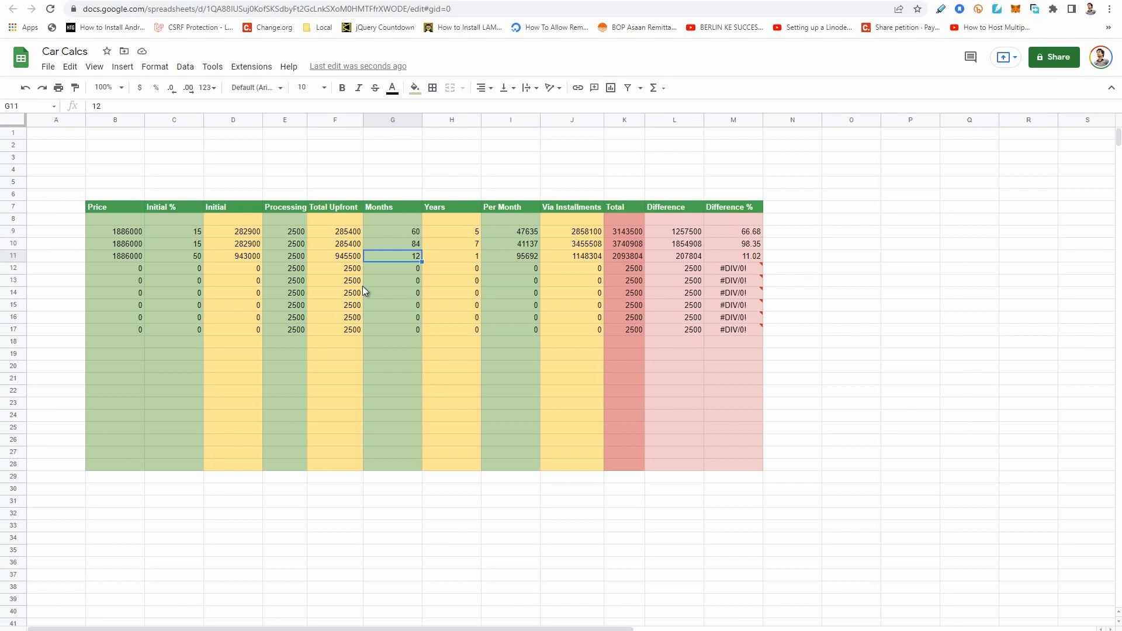
{"action": "left_click", "coordinate": [350, 258]}
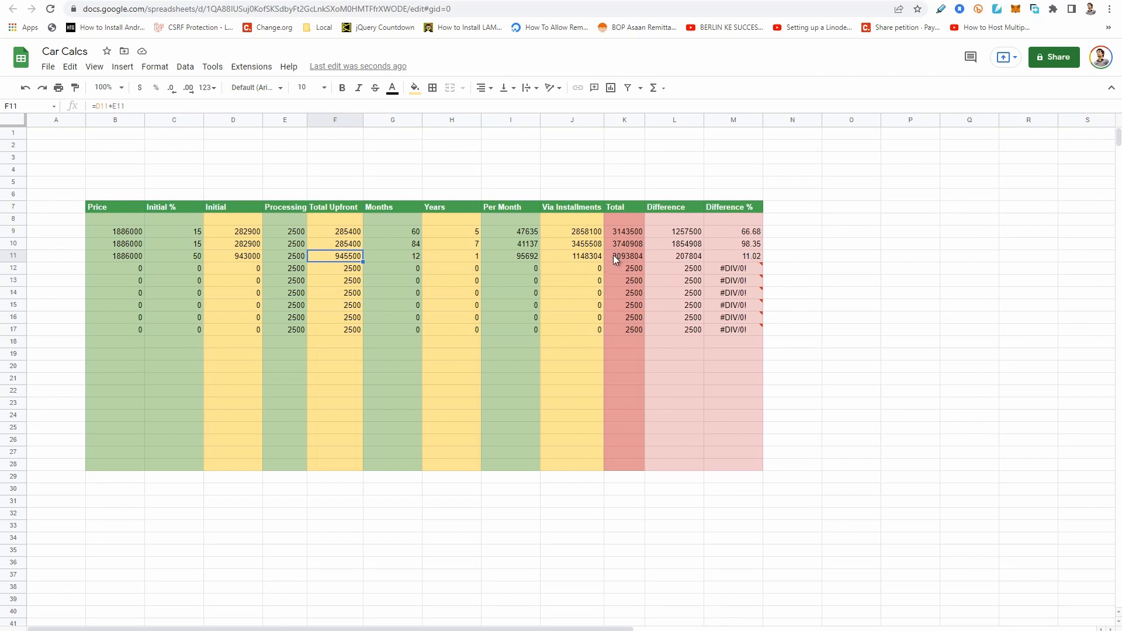
{"action": "left_click", "coordinate": [516, 255]}
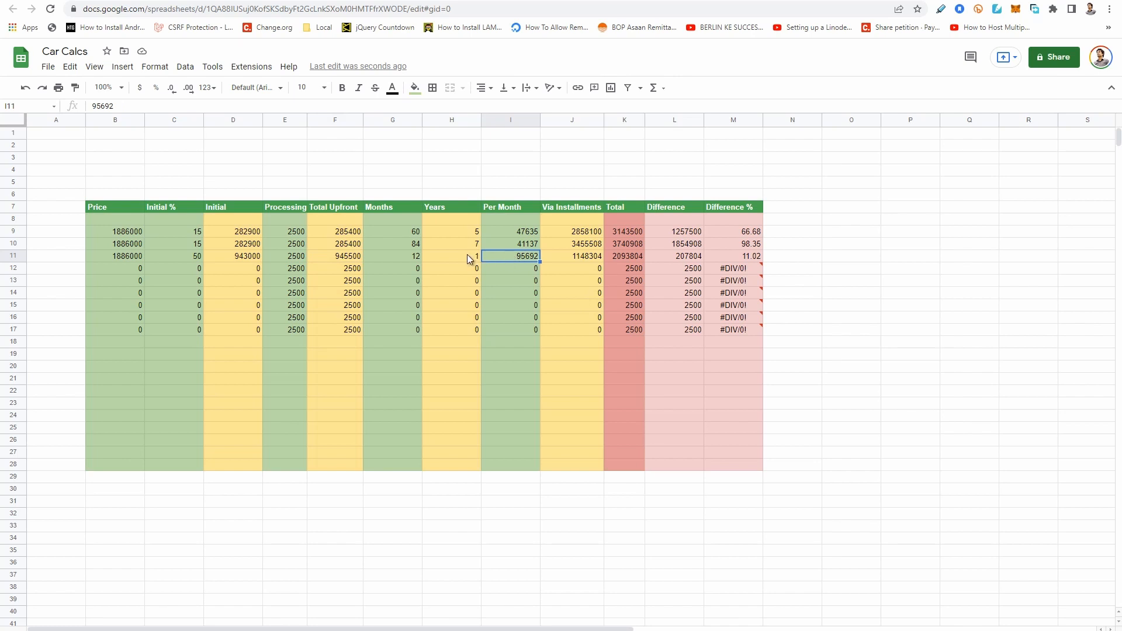
{"action": "left_click", "coordinate": [468, 255]}
{"action": "left_click", "coordinate": [406, 260]}
{"action": "left_click", "coordinate": [519, 260]}
Switch to the Meezan Bank page and set Option 2 to a new Pak Suzuki Co. Alto VXL - AGS.
{"action": "left_click", "coordinate": [123, 269]}
{"action": "left_click", "coordinate": [32, 1]}
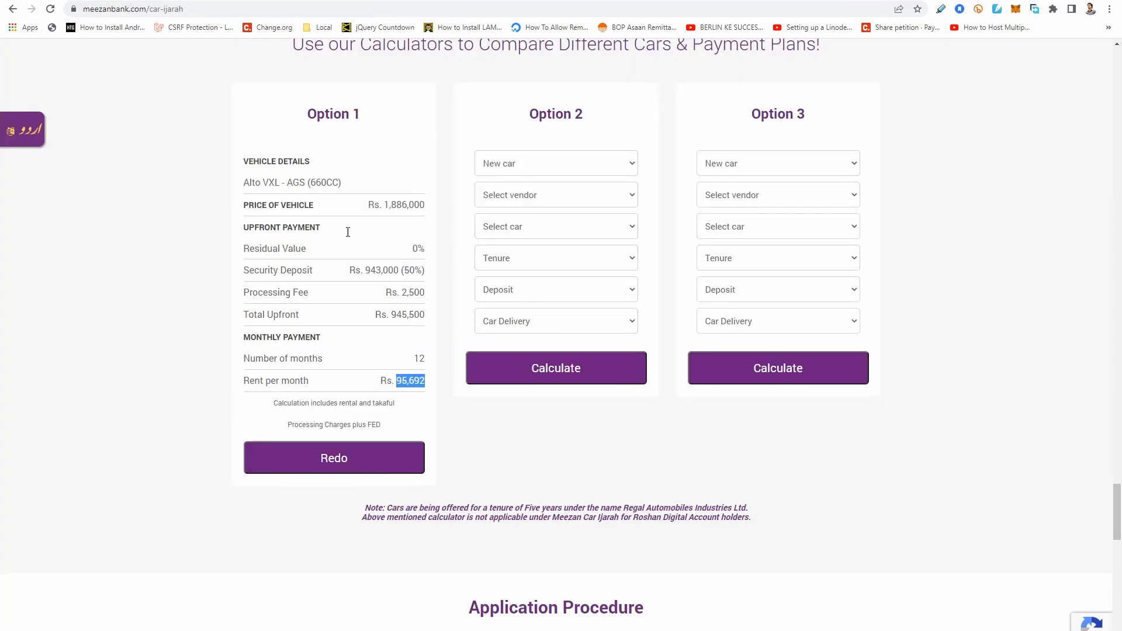
{"action": "left_click", "coordinate": [555, 166]}
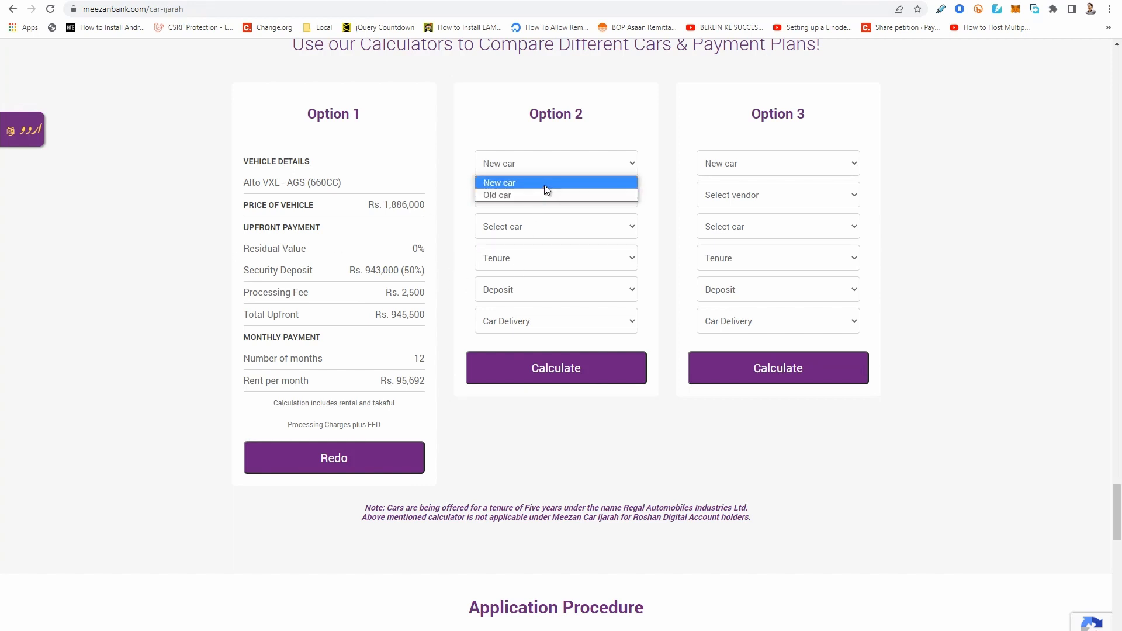
{"action": "left_click", "coordinate": [544, 187]}
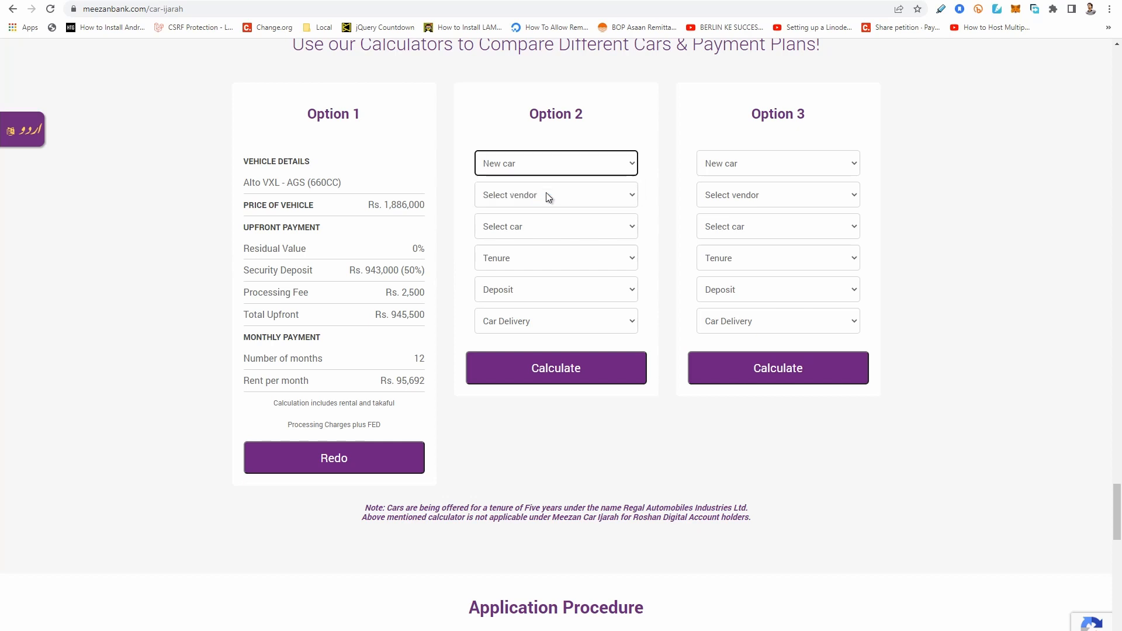
{"action": "left_click", "coordinate": [560, 197]}
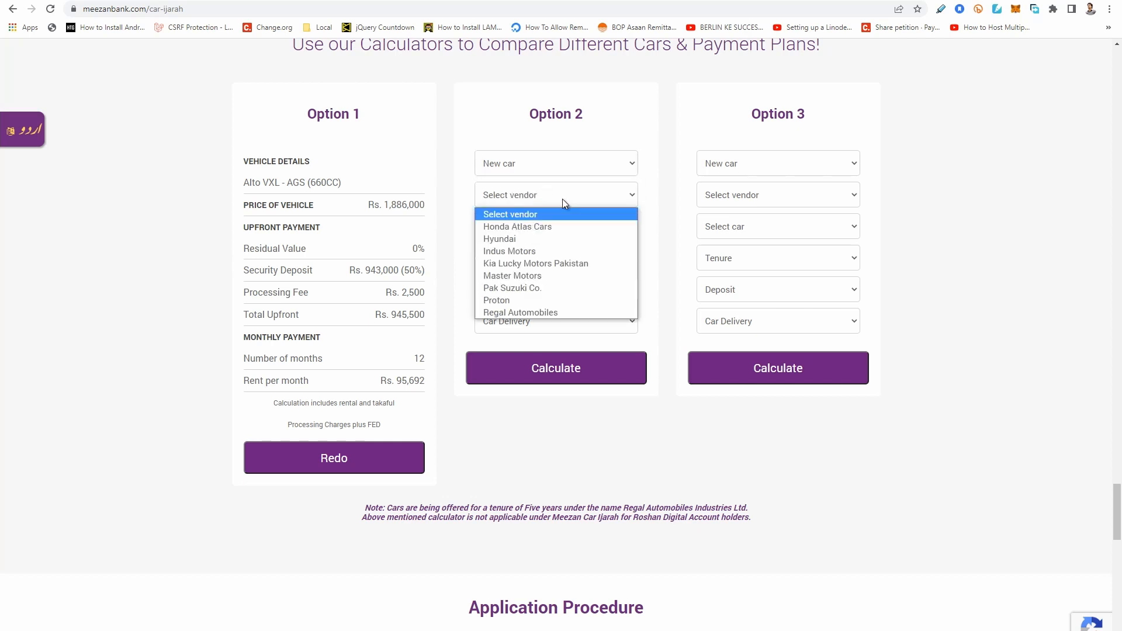
{"action": "left_click", "coordinate": [548, 288]}
{"action": "left_click", "coordinate": [572, 231]}
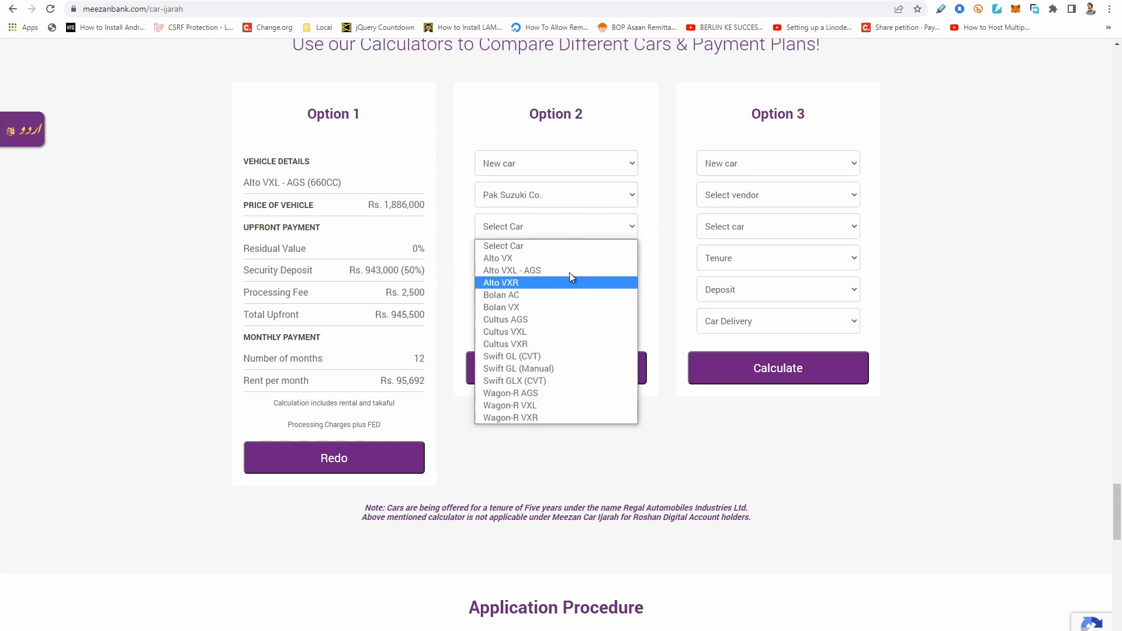
{"action": "left_click", "coordinate": [567, 279]}
Set Option 2's tenure to 2 Years and deposit to 40%, leaving the residual value unselected.
{"action": "left_click", "coordinate": [562, 258]}
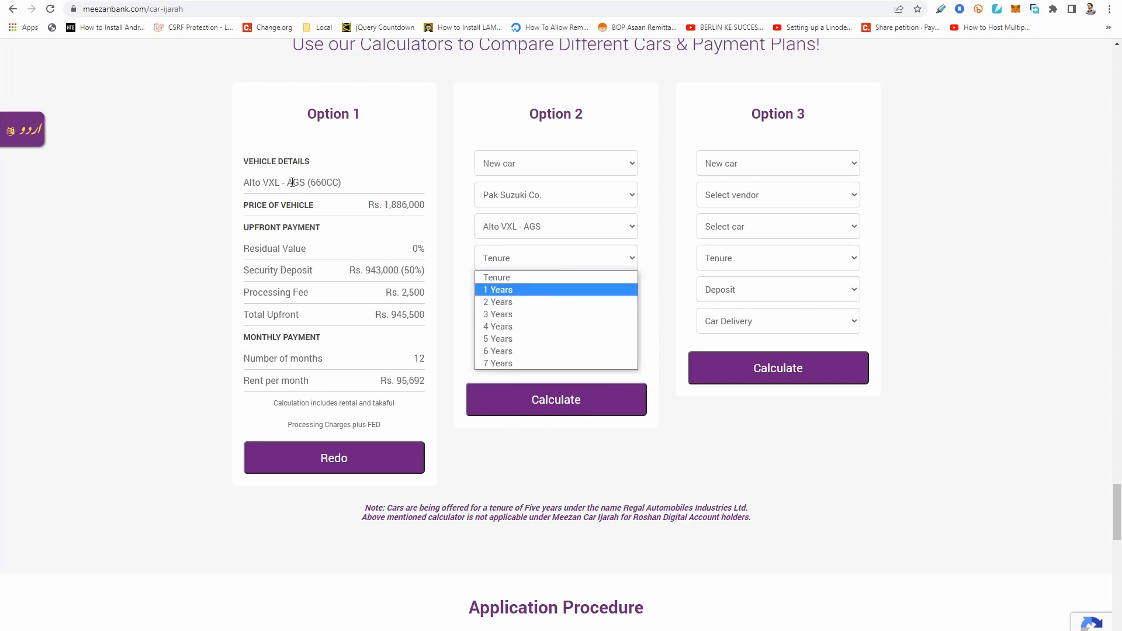
{"action": "left_click", "coordinate": [519, 315]}
{"action": "left_click", "coordinate": [548, 289]}
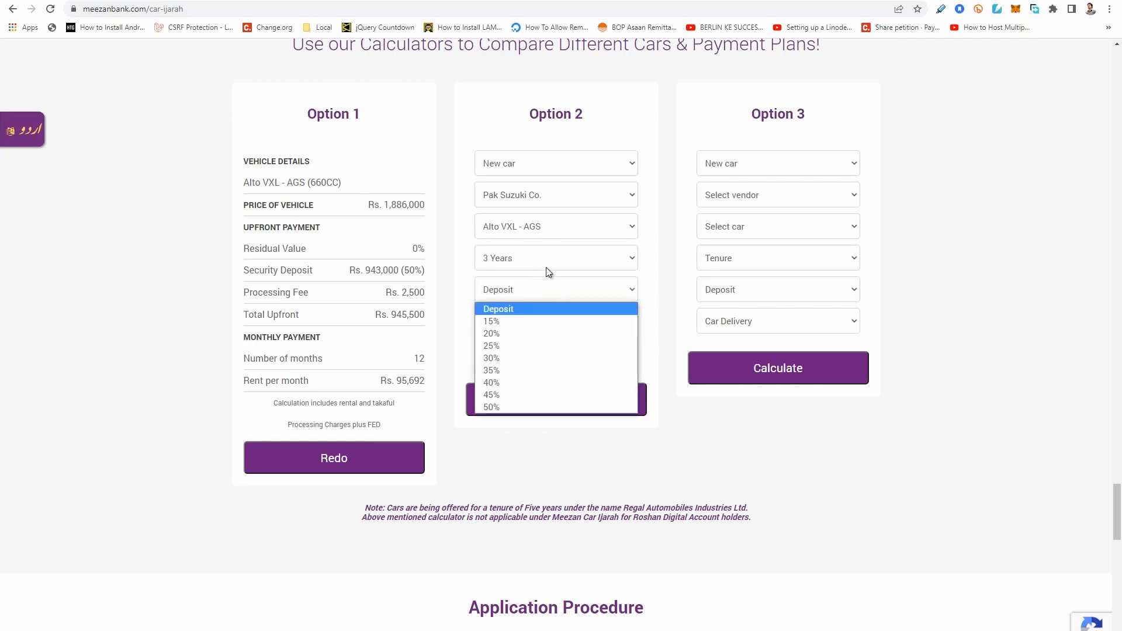
{"action": "left_click", "coordinate": [545, 258]}
{"action": "left_click", "coordinate": [544, 303]}
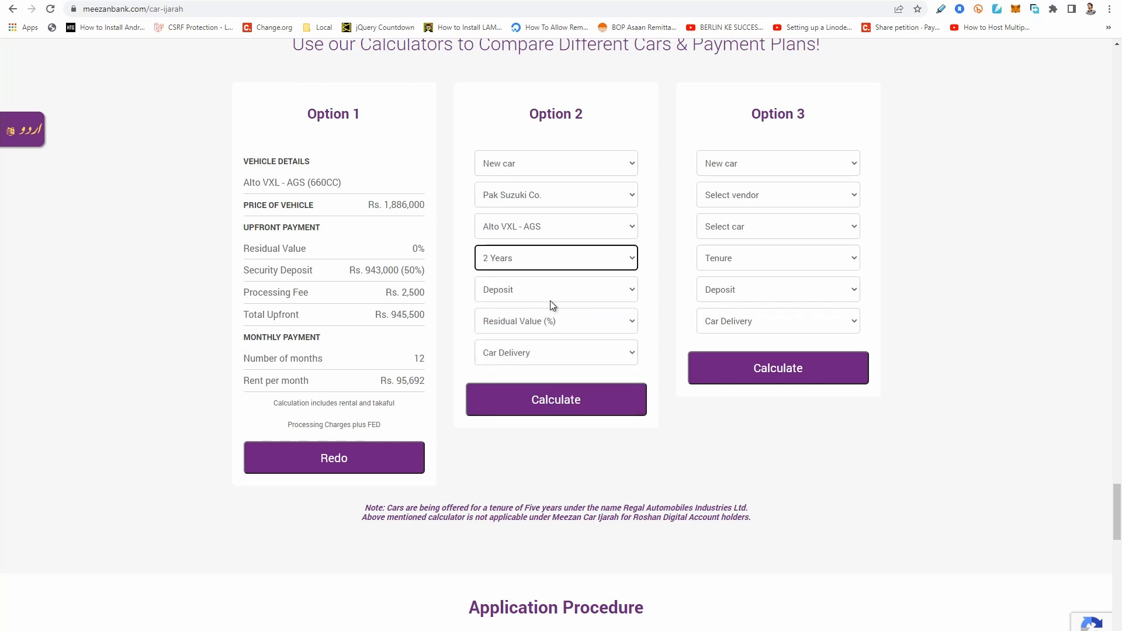
{"action": "left_click", "coordinate": [562, 294]}
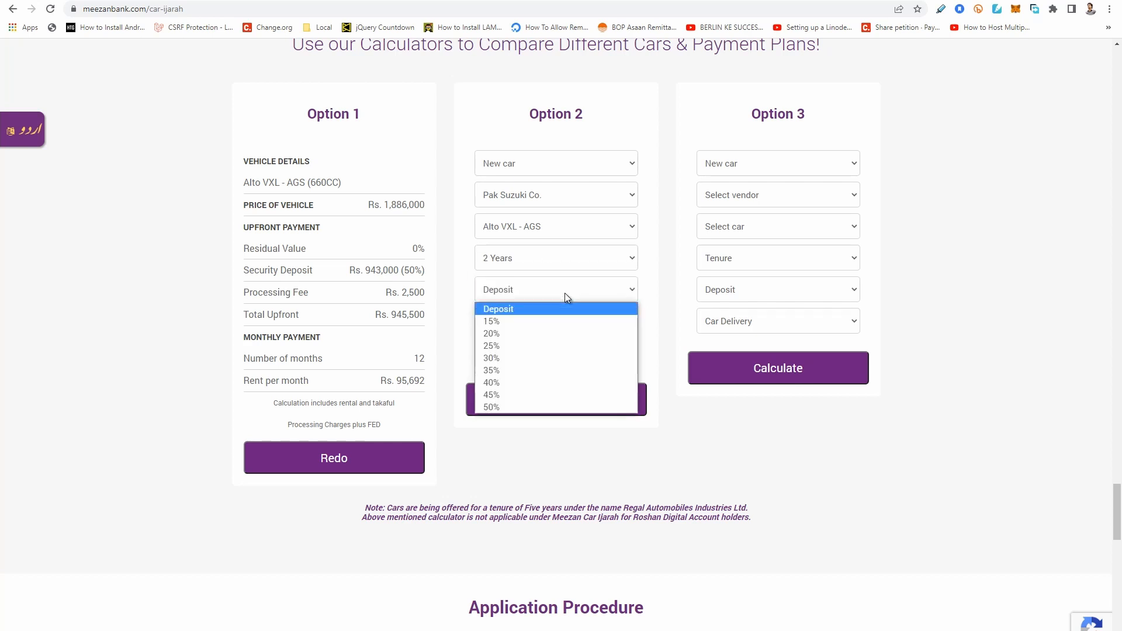
{"action": "left_click", "coordinate": [533, 378]}
{"action": "left_click", "coordinate": [548, 328]}
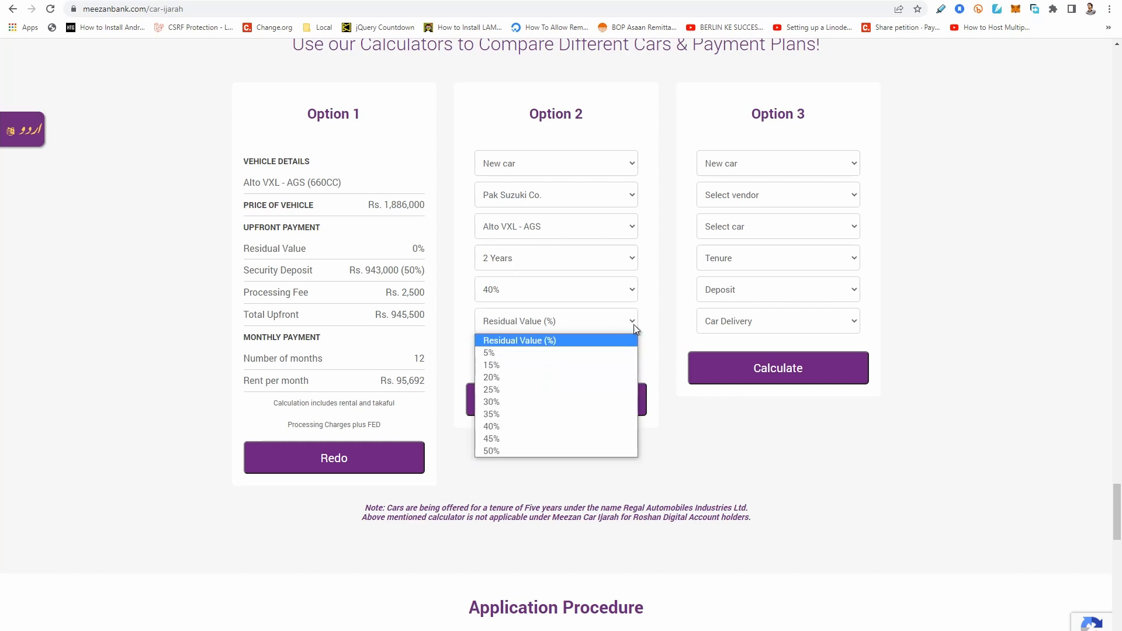
{"action": "left_click", "coordinate": [661, 338]}
Set Option 2's car delivery to Booking with a 4 month booking period and calculate the plan.
{"action": "left_click", "coordinate": [528, 356]}
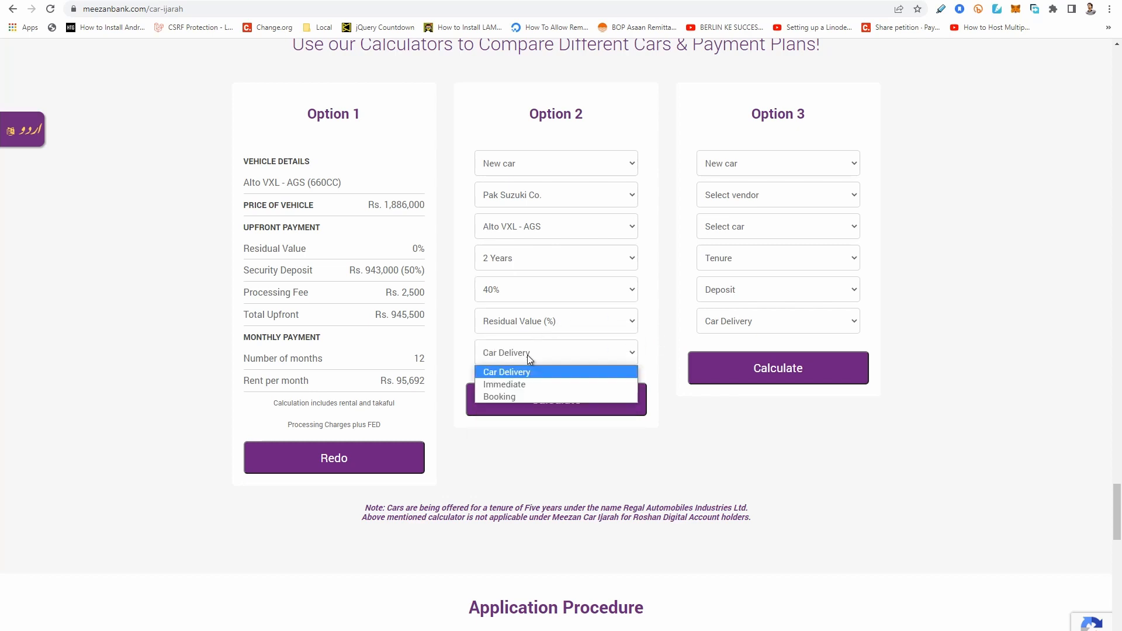
{"action": "left_click", "coordinate": [524, 399]}
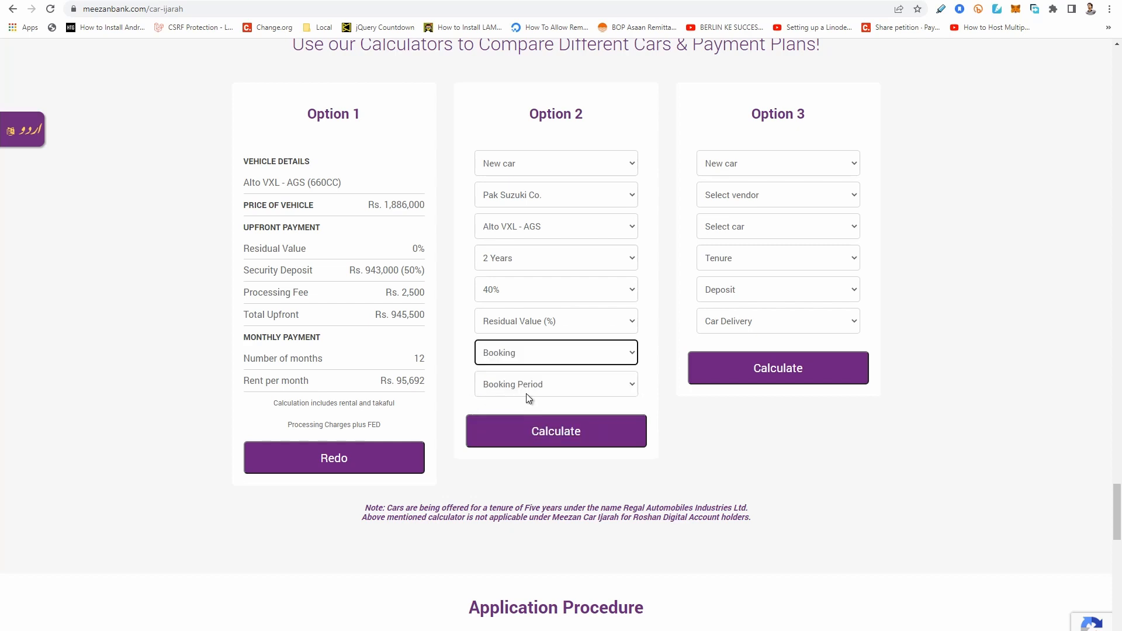
{"action": "left_click", "coordinate": [551, 387]}
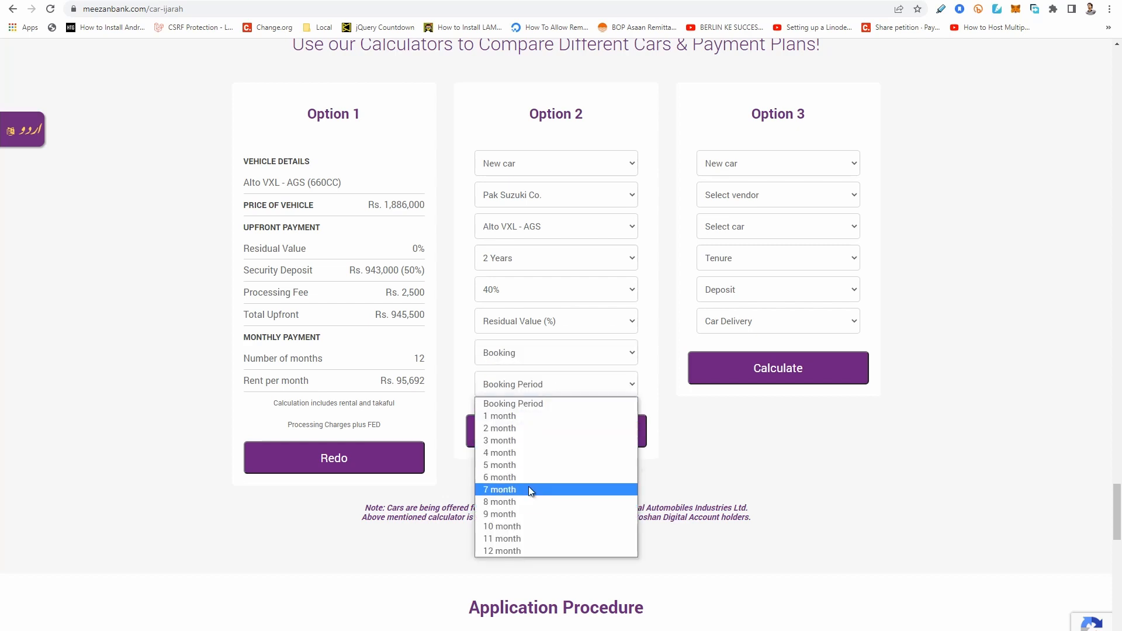
{"action": "left_click", "coordinate": [537, 455]}
{"action": "left_click", "coordinate": [558, 430]}
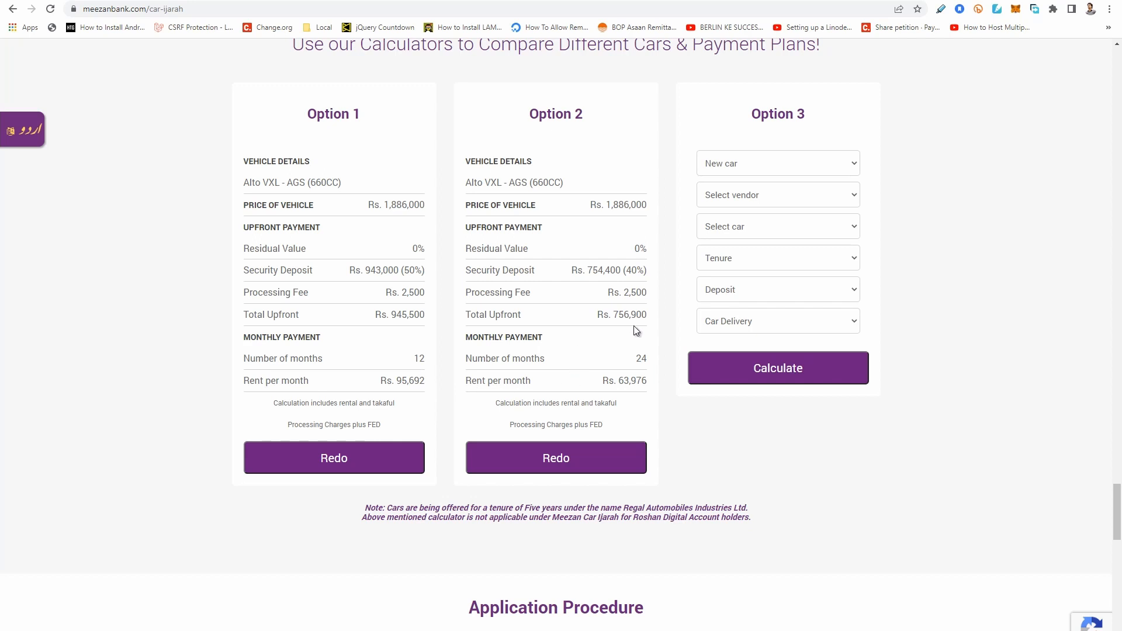
Examine Option 2's total upfront, rent per month and security deposit in the calculated plan.
{"action": "left_click_drag", "start_coordinate": [611, 315], "coordinate": [639, 316]}
{"action": "left_click_drag", "start_coordinate": [619, 380], "coordinate": [641, 381]}
{"action": "left_click", "coordinate": [677, 432]}
{"action": "left_click_drag", "start_coordinate": [632, 270], "coordinate": [603, 272]}
{"action": "left_click", "coordinate": [727, 452]}
Switch to the Car Calcs spreadsheet and enter a price of 1886000 and an initial percentage of 40 in row 12.
{"action": "key", "text": "ctrl+Tab"}
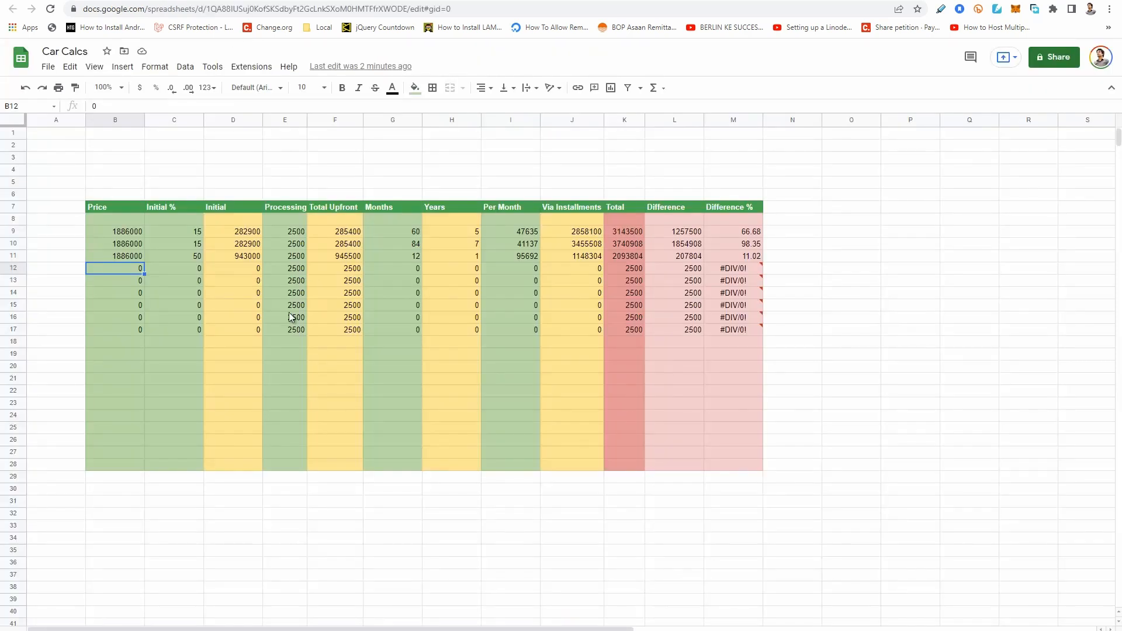
{"action": "type", "text": "188"}
{"action": "key", "text": "Return"}
{"action": "key", "text": "Up"}
{"action": "key", "text": "Right"}
{"action": "type", "text": "40"}
{"action": "key", "text": "Return"}
{"action": "key", "text": "Up"}
{"action": "key", "text": "Right"}
{"action": "key", "text": "Right"}
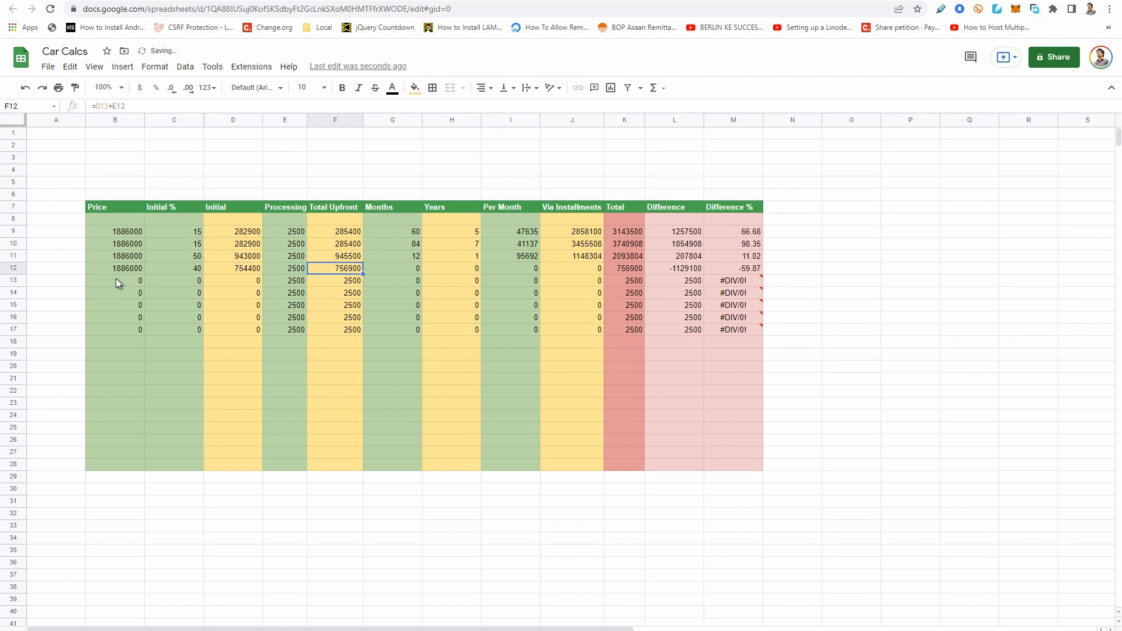
Set the months in row 12 to 24.
{"action": "key", "text": "Right"}
{"action": "key", "text": "Right"}
{"action": "key", "text": "Left"}
{"action": "key", "text": "Left"}
{"action": "key", "text": "Right"}
{"action": "key", "text": "Right"}
{"action": "key", "text": "Right"}
{"action": "key", "text": "Left"}
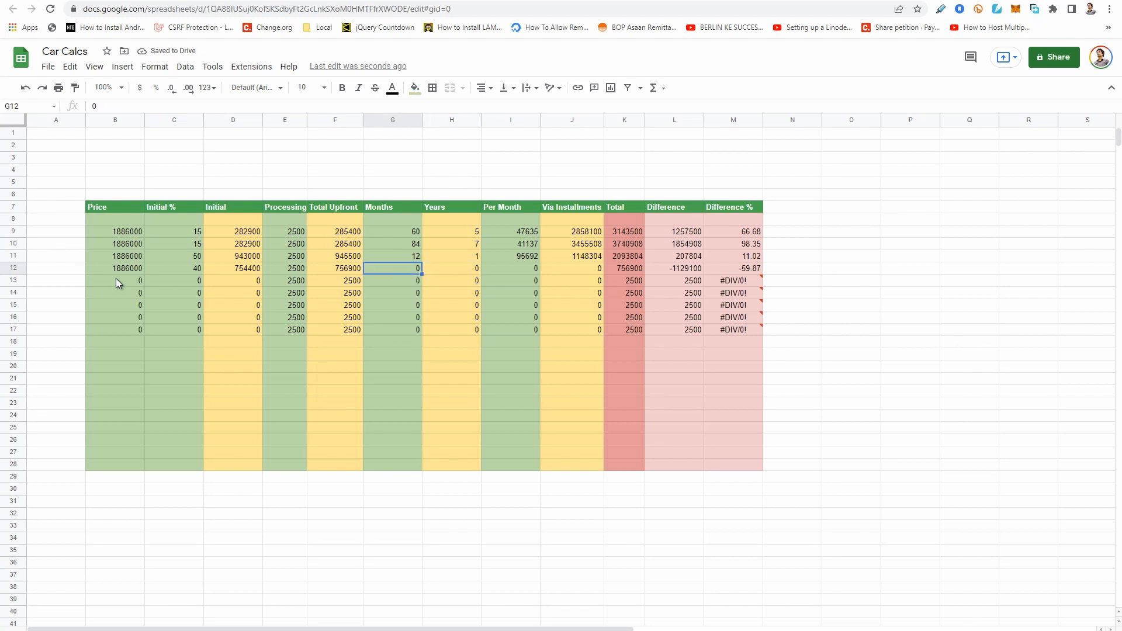
{"action": "type", "text": "24"}
{"action": "key", "text": "Right"}
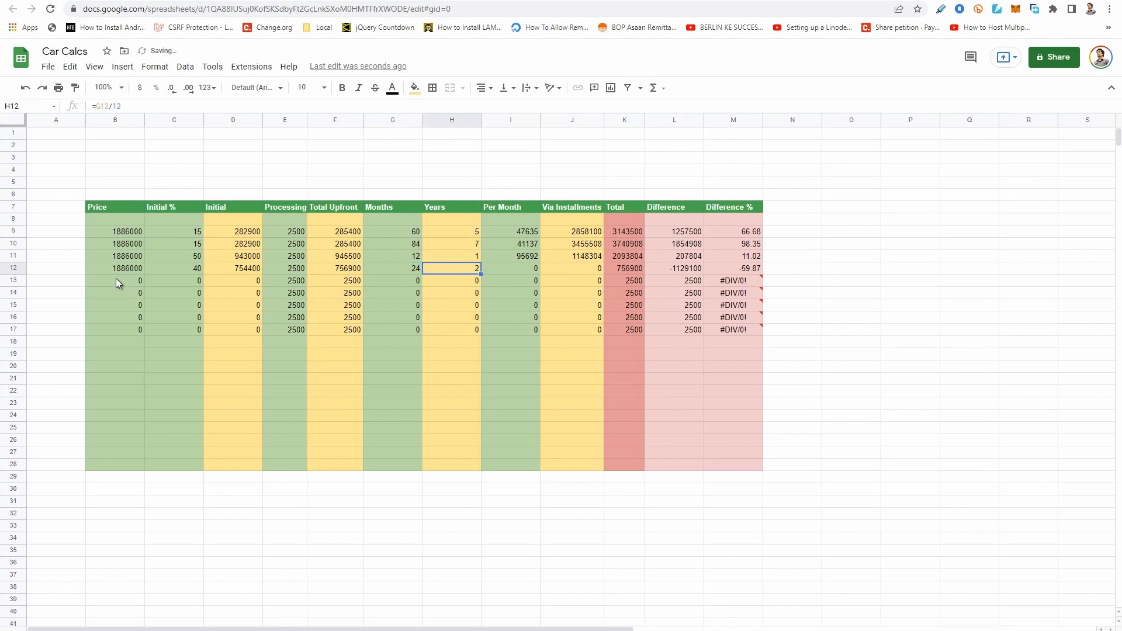
Check Option 2's monthly rent on the Meezan Bank page and enter 63976 as row 12's per-month payment in Car Calcs.
{"action": "key", "text": "Right"}
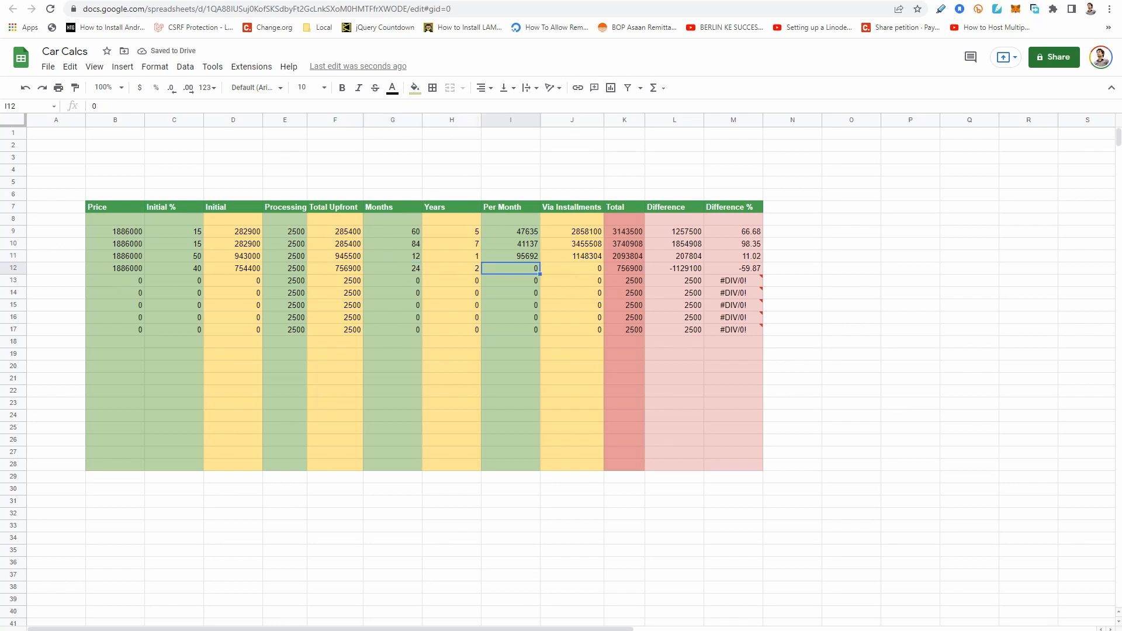
{"action": "key", "text": "ctrl+Tab"}
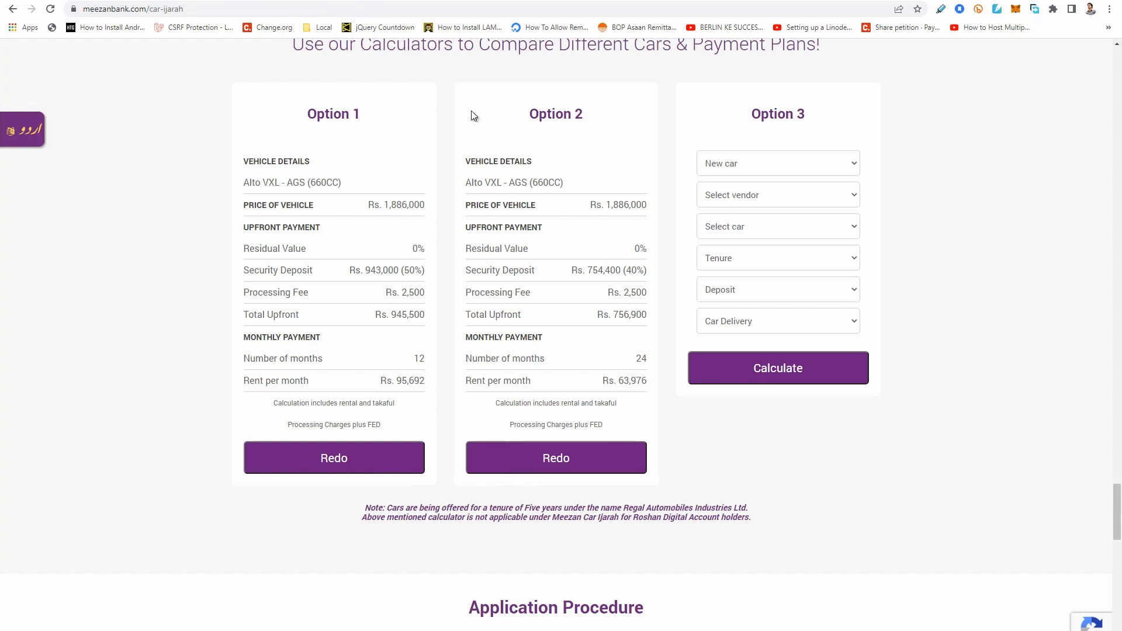
{"action": "key", "text": "ctrl+shift+Tab"}
{"action": "type", "text": "63976"}
{"action": "key", "text": "Return"}
Review the 2-year plan's installment total, overall total, difference and difference percentage in row 12 against row 11.
{"action": "key", "text": "Up"}
{"action": "key", "text": "Up"}
{"action": "key", "text": "Right"}
{"action": "key", "text": "Right"}
{"action": "key", "text": "Down"}
{"action": "key", "text": "Left"}
{"action": "key", "text": "Right"}
{"action": "key", "text": "Right"}
{"action": "key", "text": "Right"}
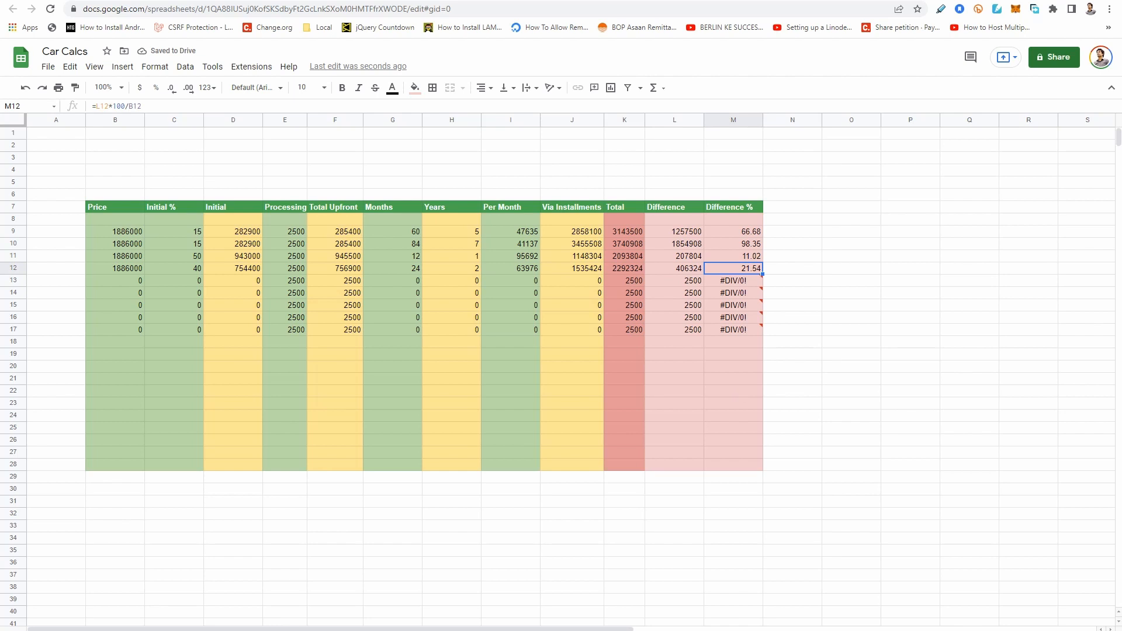
{"action": "key", "text": "Up"}
{"action": "key", "text": "Left"}
{"action": "left_click", "coordinate": [686, 272]}
{"action": "mouse_move", "coordinate": [764, 311]}
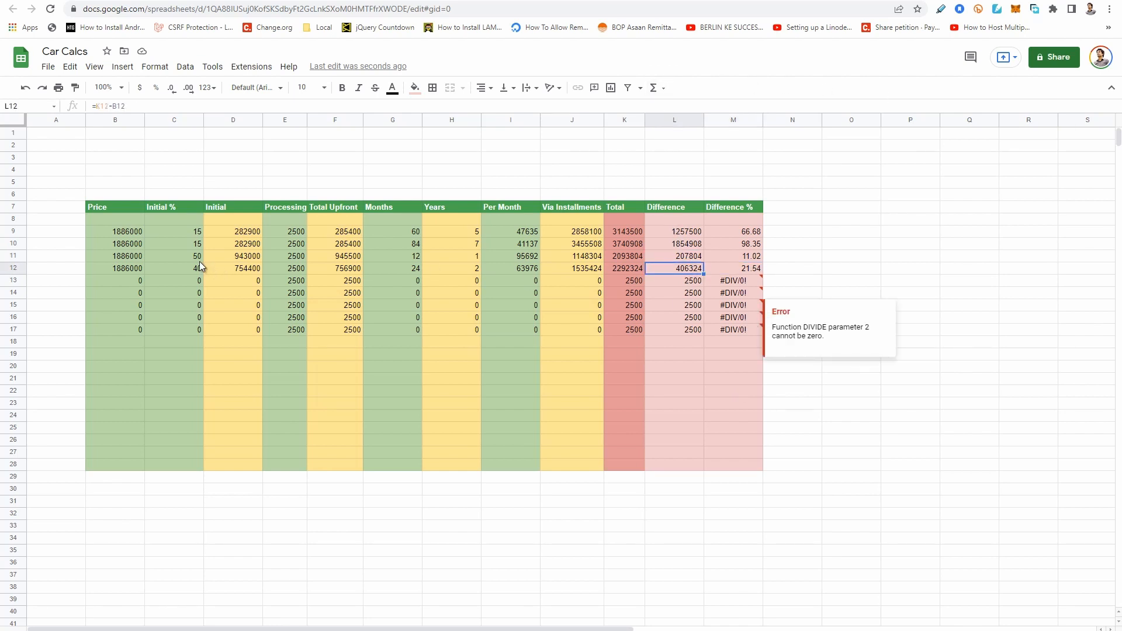
Compare the difference and difference percentage of the 5-year and 7-year plans in rows 9 and 10.
{"action": "left_click", "coordinate": [409, 244]}
{"action": "left_click", "coordinate": [700, 230]}
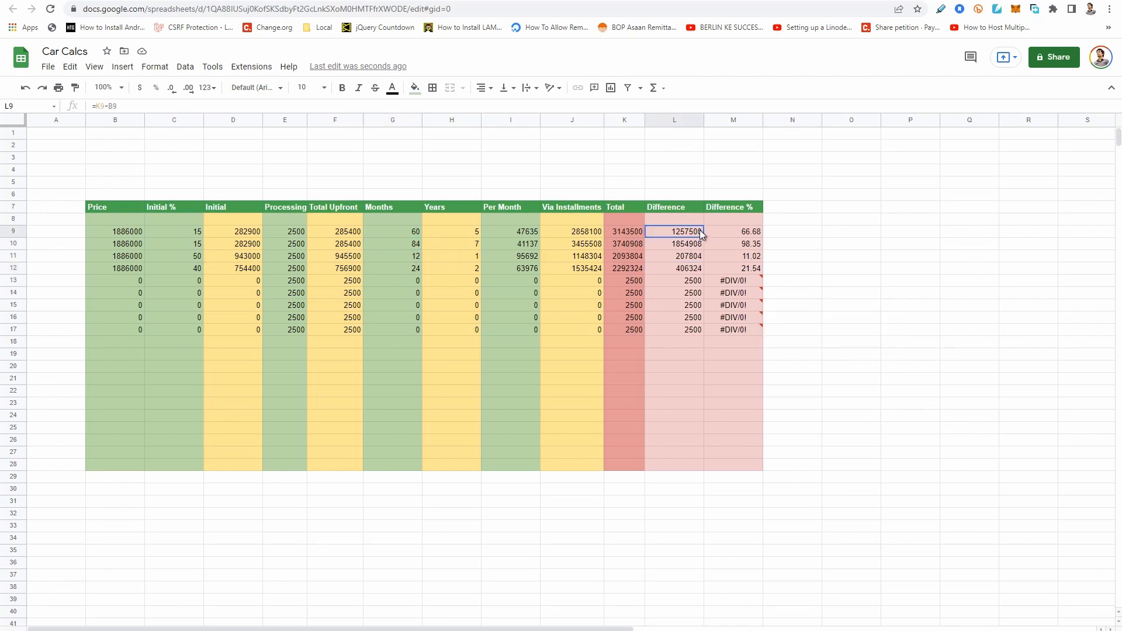
{"action": "left_click", "coordinate": [759, 234]}
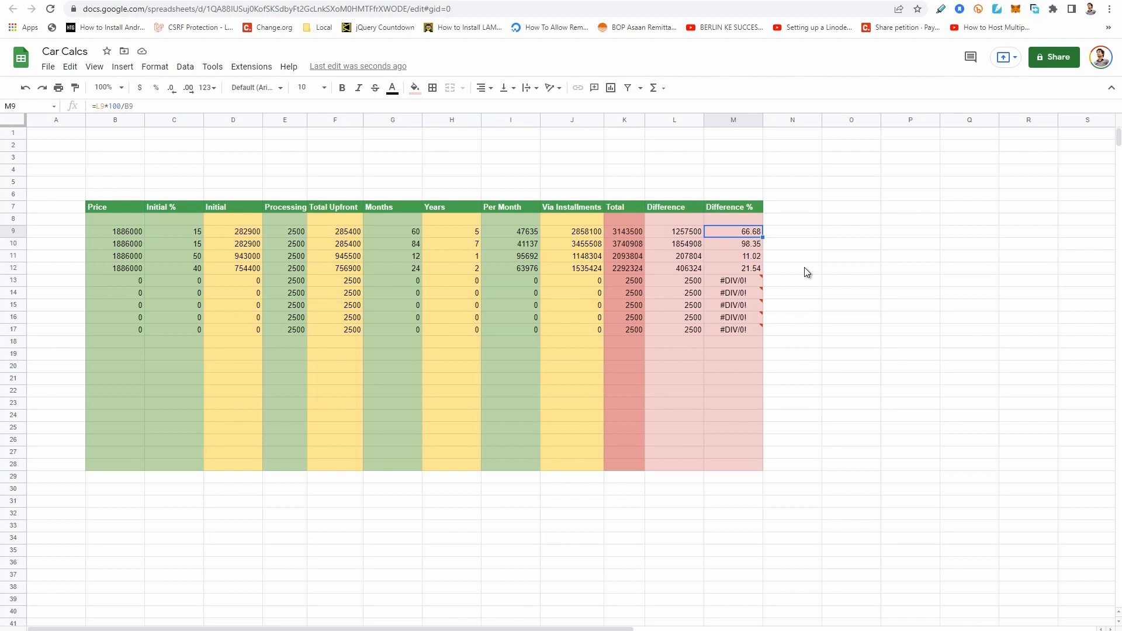
{"action": "left_click", "coordinate": [655, 233]}
{"action": "mouse_move", "coordinate": [759, 292]}
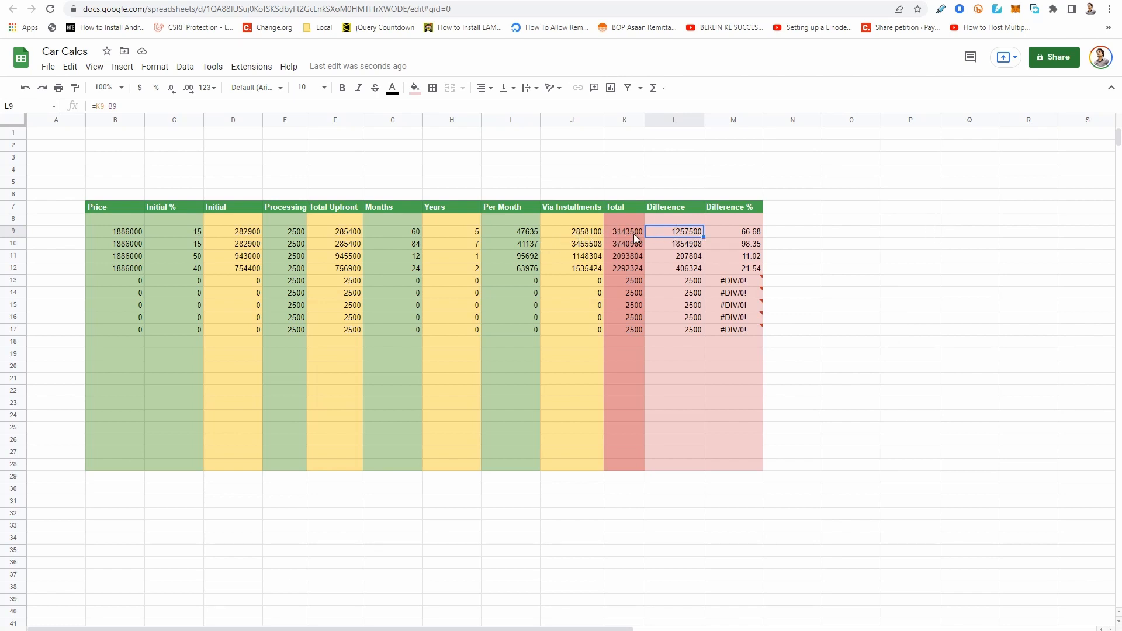
{"action": "left_click", "coordinate": [668, 244]}
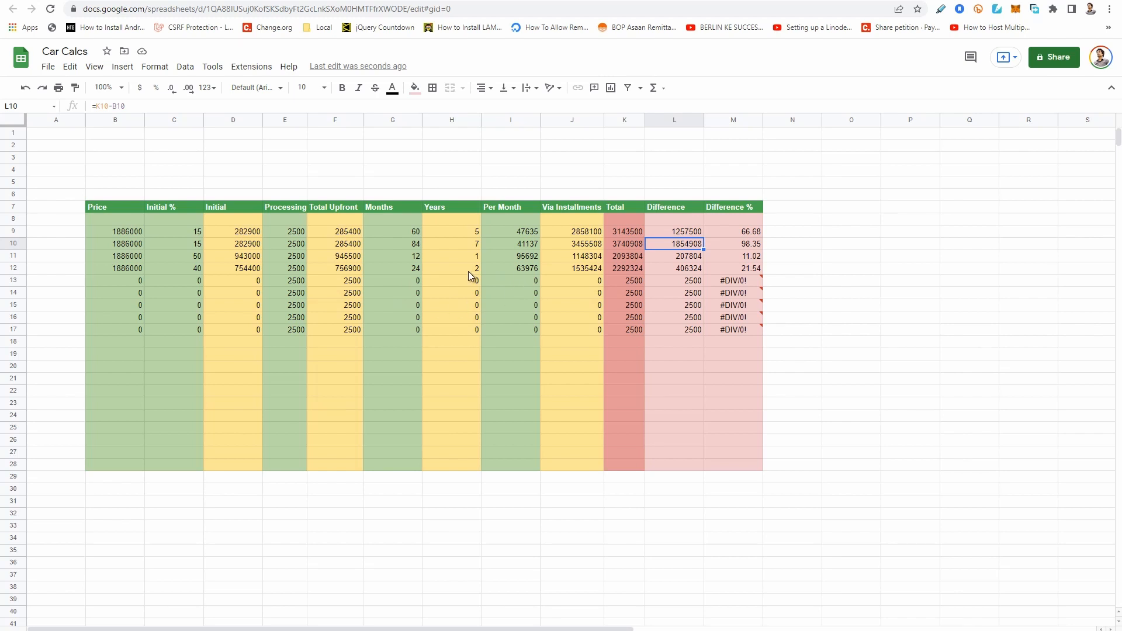
Compare the difference figures of the 1-year and 2-year plans with those of the 5-year and 7-year plans.
{"action": "key", "text": "Down"}
{"action": "key", "text": "Down"}
{"action": "left_click", "coordinate": [758, 255]}
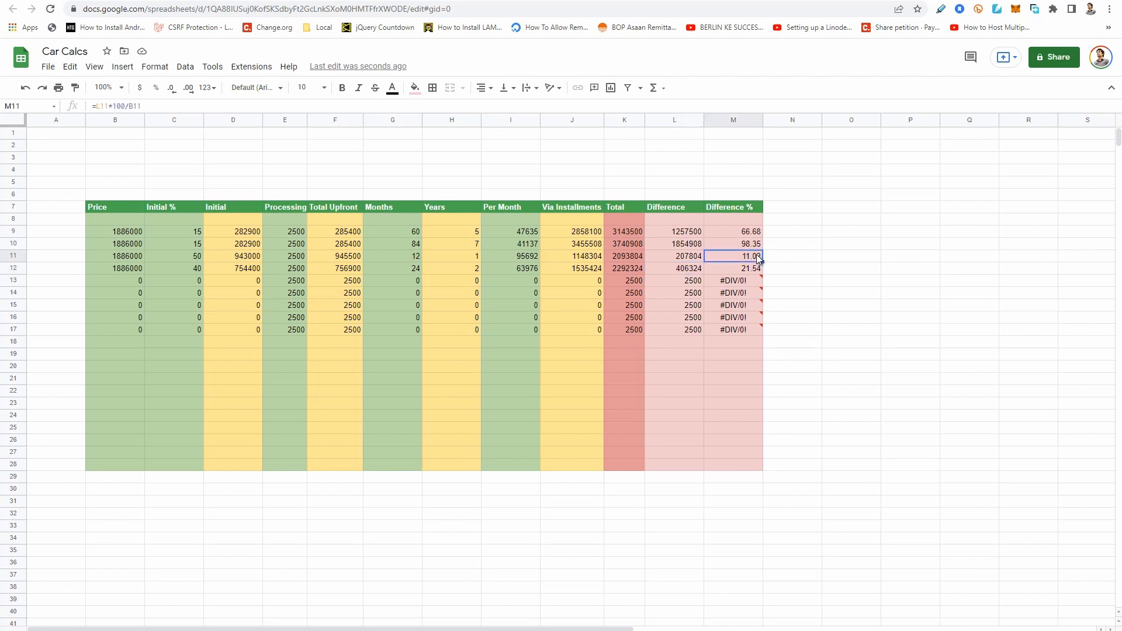
{"action": "left_click", "coordinate": [749, 268]}
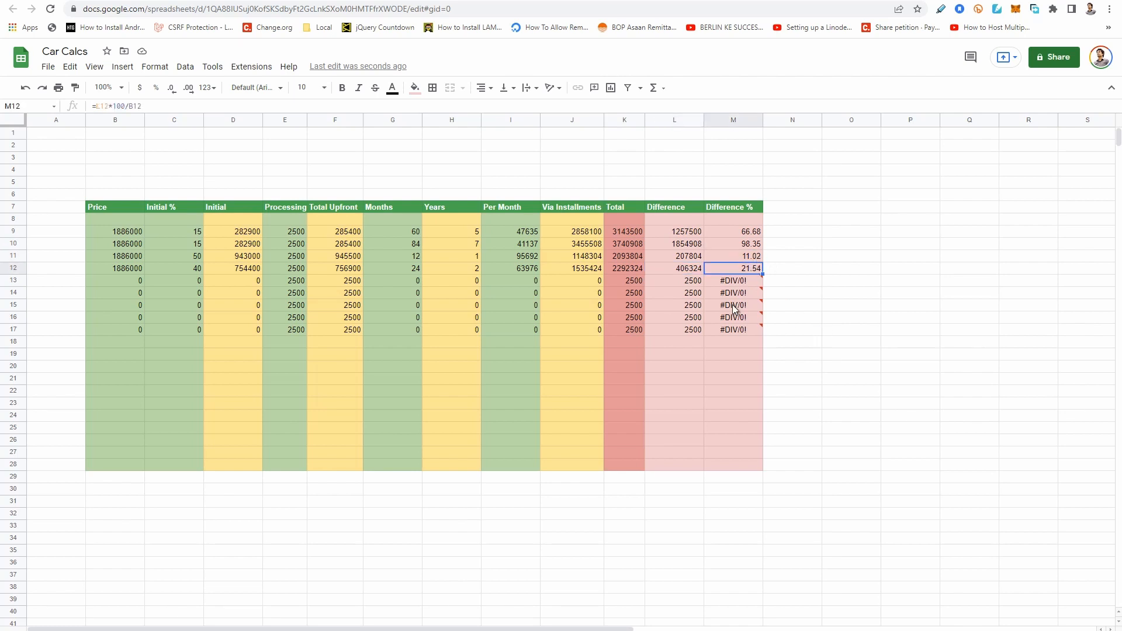
{"action": "left_click", "coordinate": [676, 255]}
{"action": "left_click", "coordinate": [675, 270]}
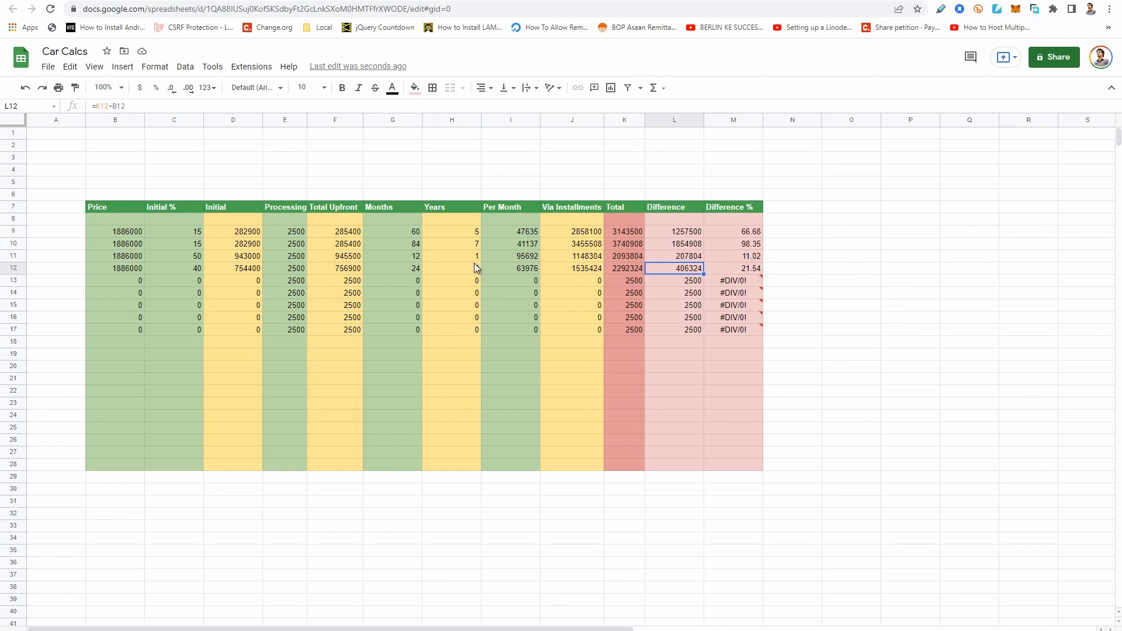
{"action": "left_click", "coordinate": [696, 244]}
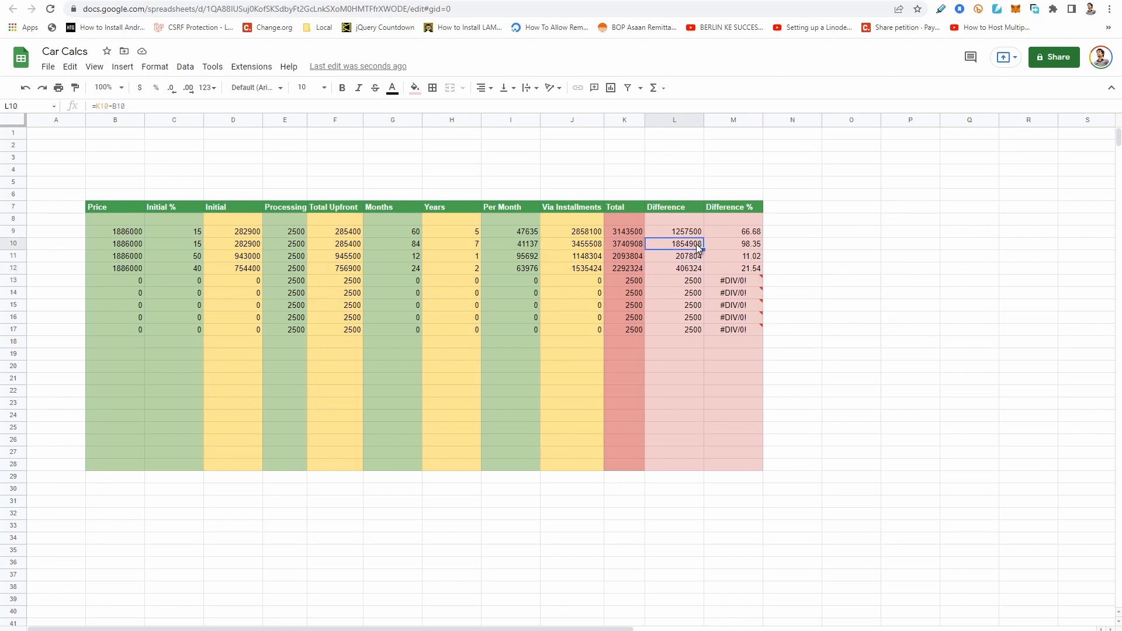
{"action": "left_click", "coordinate": [699, 234]}
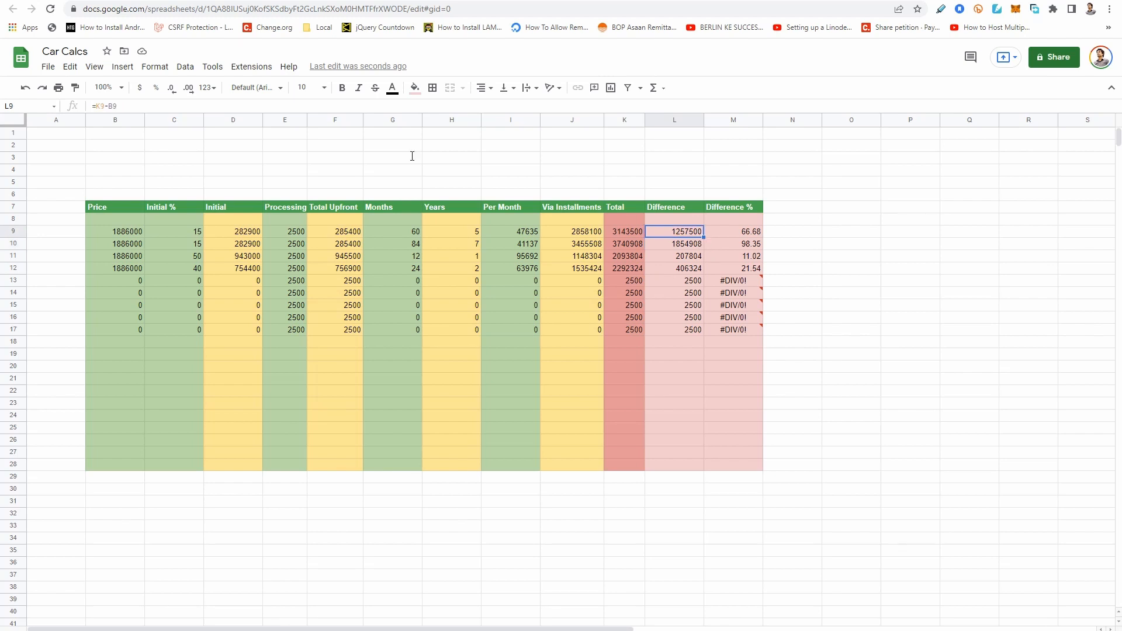
Switch to the Meezan Bank page and recalculate Option 2 with a tenure of 3 Years.
{"action": "left_click", "coordinate": [157, 1]}
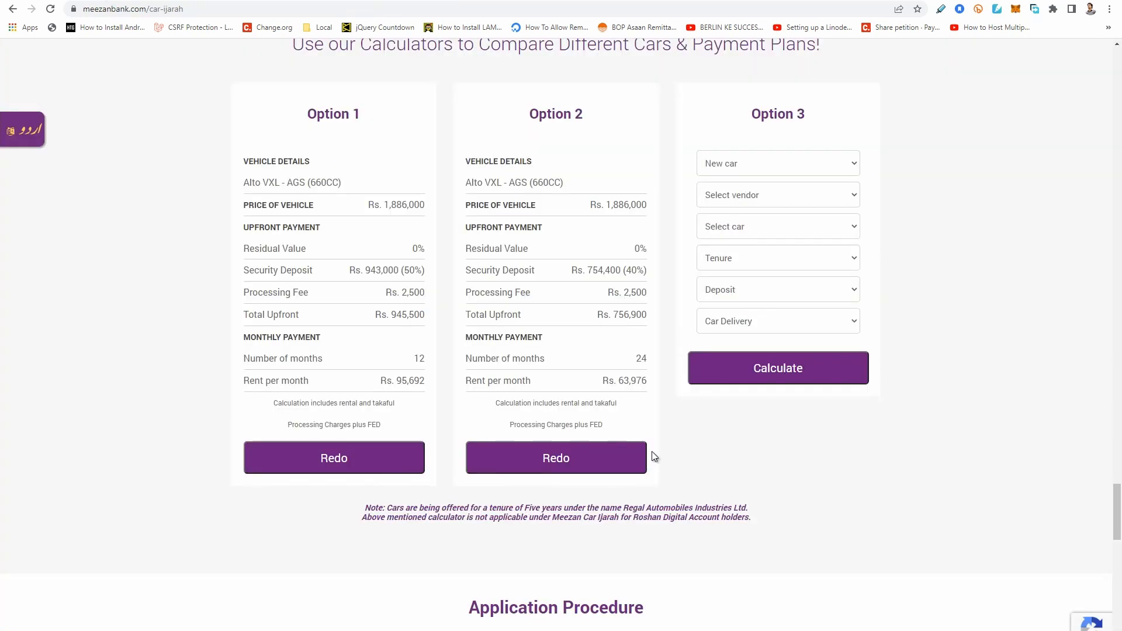
{"action": "left_click", "coordinate": [566, 461]}
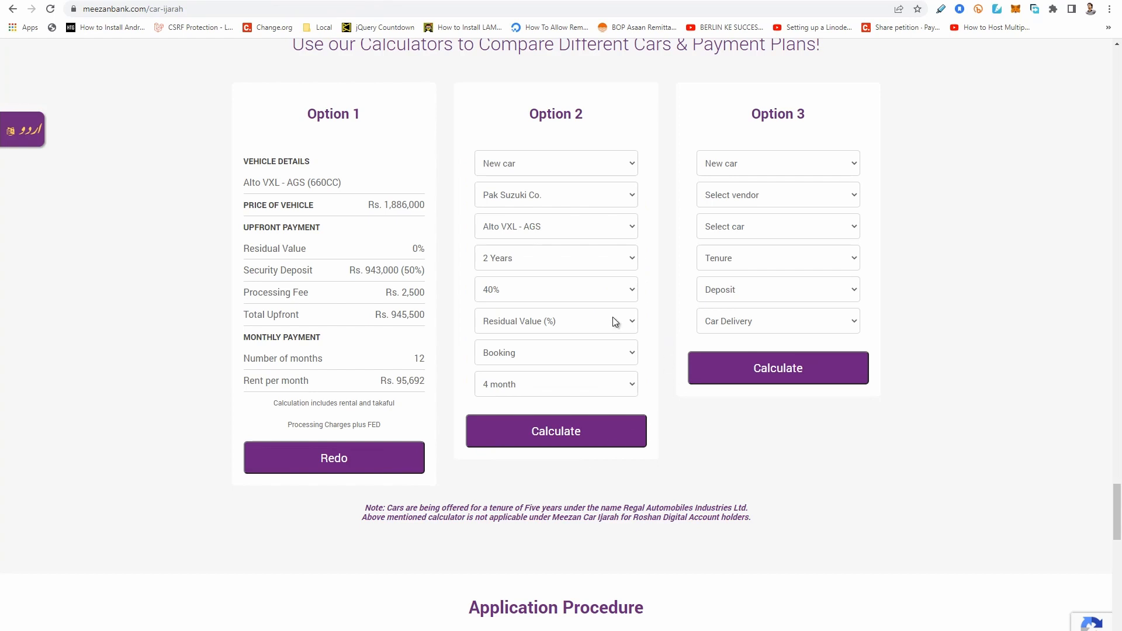
{"action": "left_click", "coordinate": [557, 257]}
{"action": "left_click", "coordinate": [524, 309]}
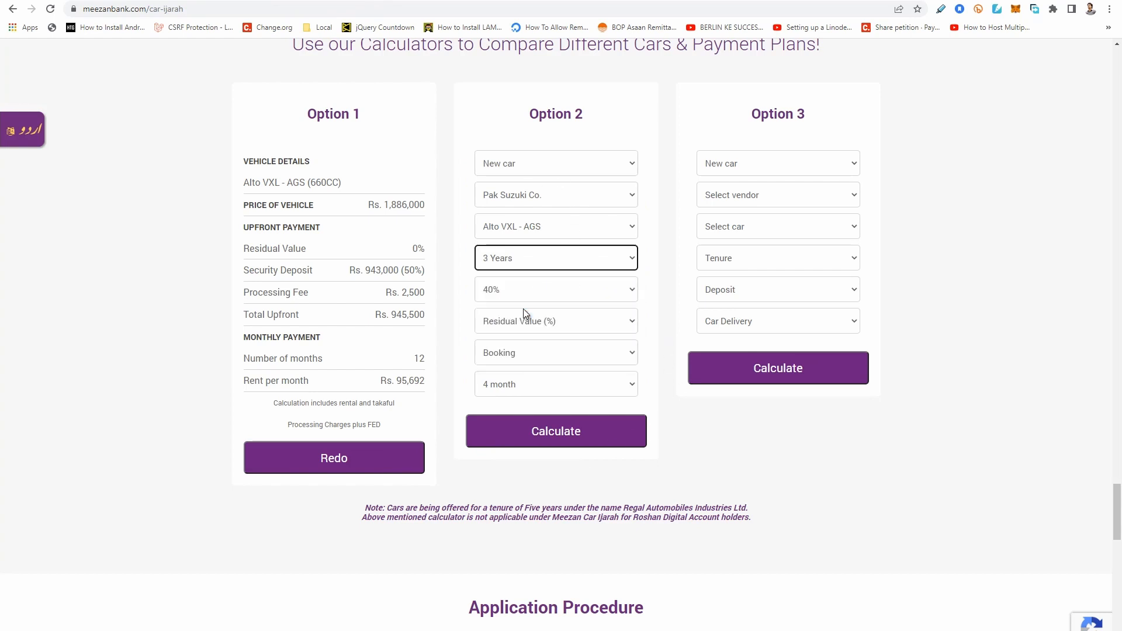
{"action": "left_click", "coordinate": [557, 435]}
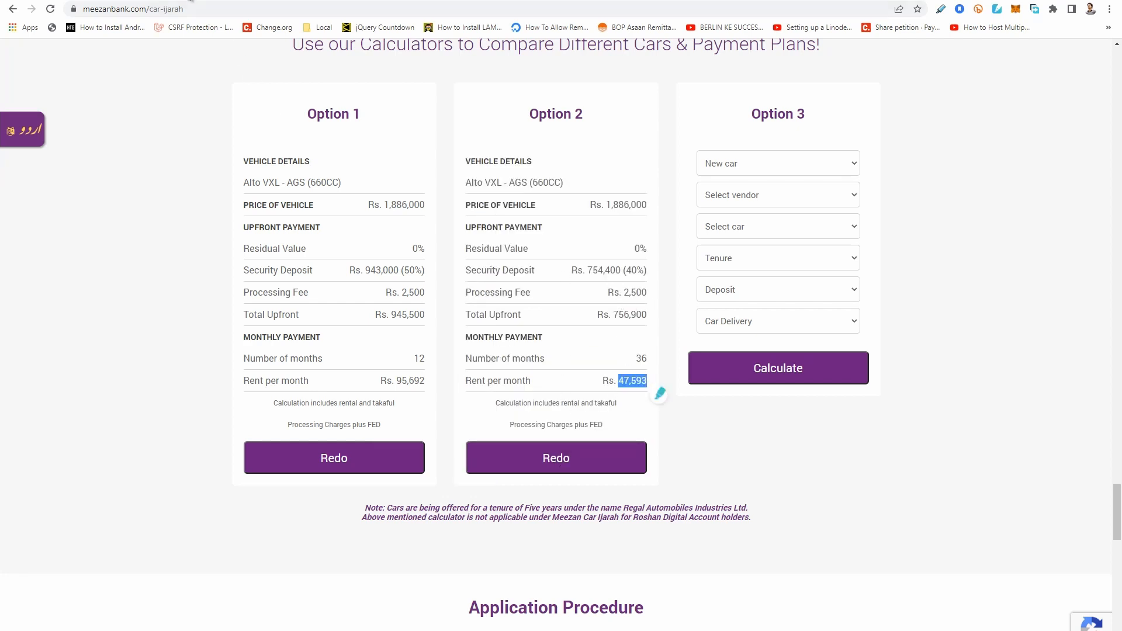
Switch to the Car Calcs spreadsheet and enter a price of 1886000 and an initial percentage of 40 in row 13.
{"action": "left_click", "coordinate": [186, 0]}
{"action": "left_click", "coordinate": [124, 282]}
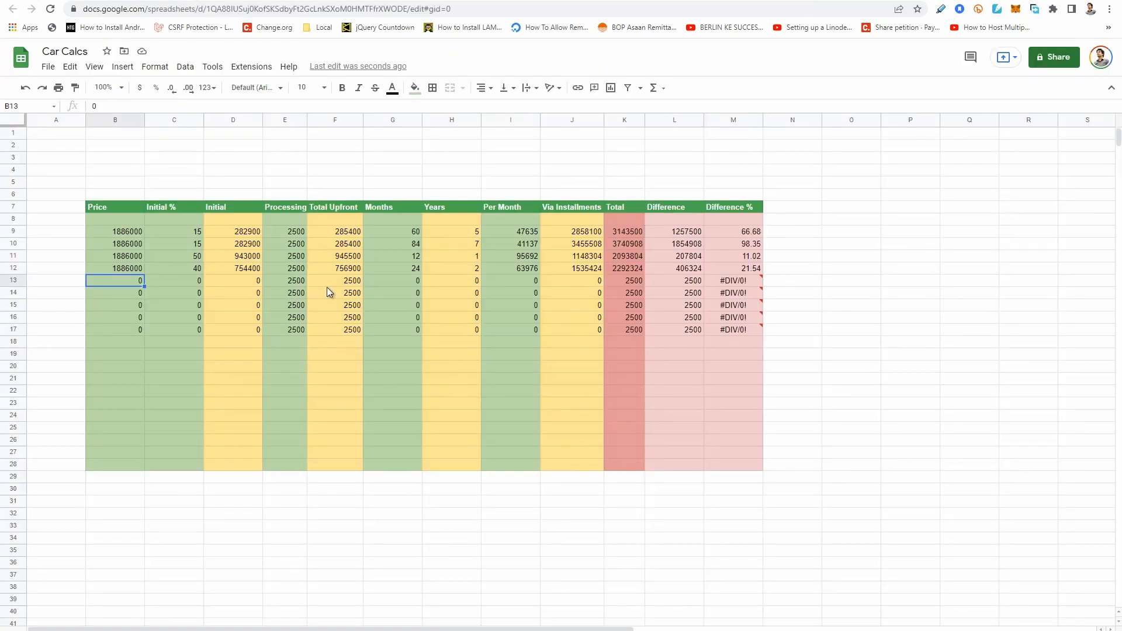
{"action": "type", "text": "1886000"}
{"action": "key", "text": "Tab"}
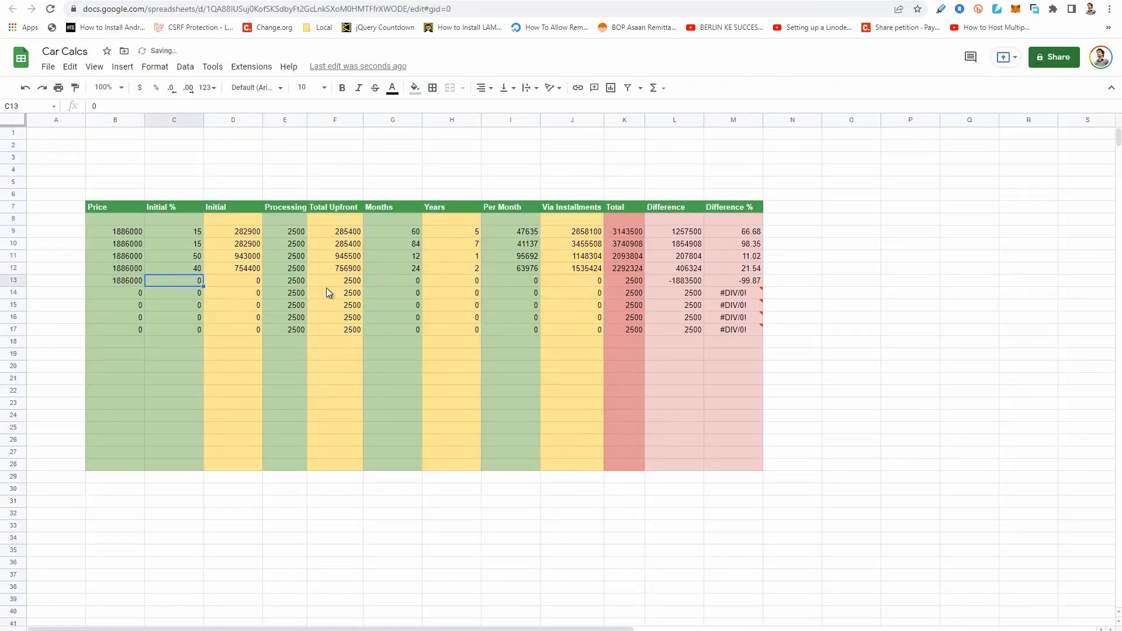
{"action": "type", "text": "40"}
{"action": "key", "text": "Return"}
Set the months in row 13 to 36.
{"action": "key", "text": "Up"}
{"action": "key", "text": "Right"}
{"action": "key", "text": "Right"}
{"action": "key", "text": "Right"}
{"action": "key", "text": "Right"}
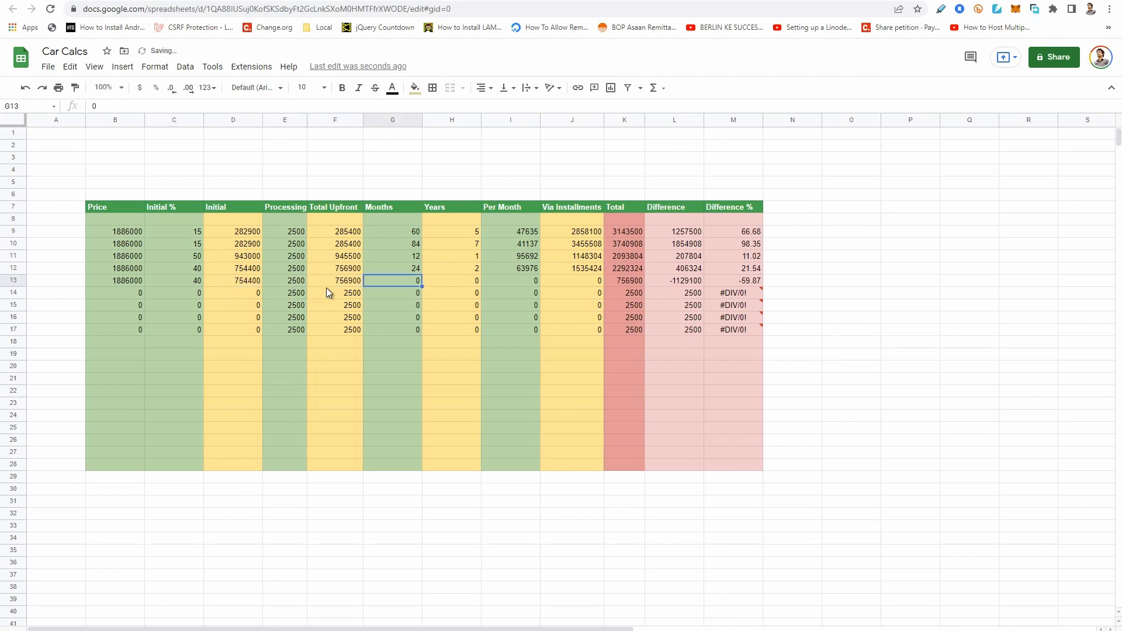
{"action": "type", "text": "36"}
{"action": "key", "text": "Return"}
{"action": "key", "text": "Up"}
Check Option 2's monthly rent on the Meezan Bank page and enter 47593 as row 13's per-month payment in Car Calcs.
{"action": "key", "text": "Right"}
{"action": "key", "text": "Right"}
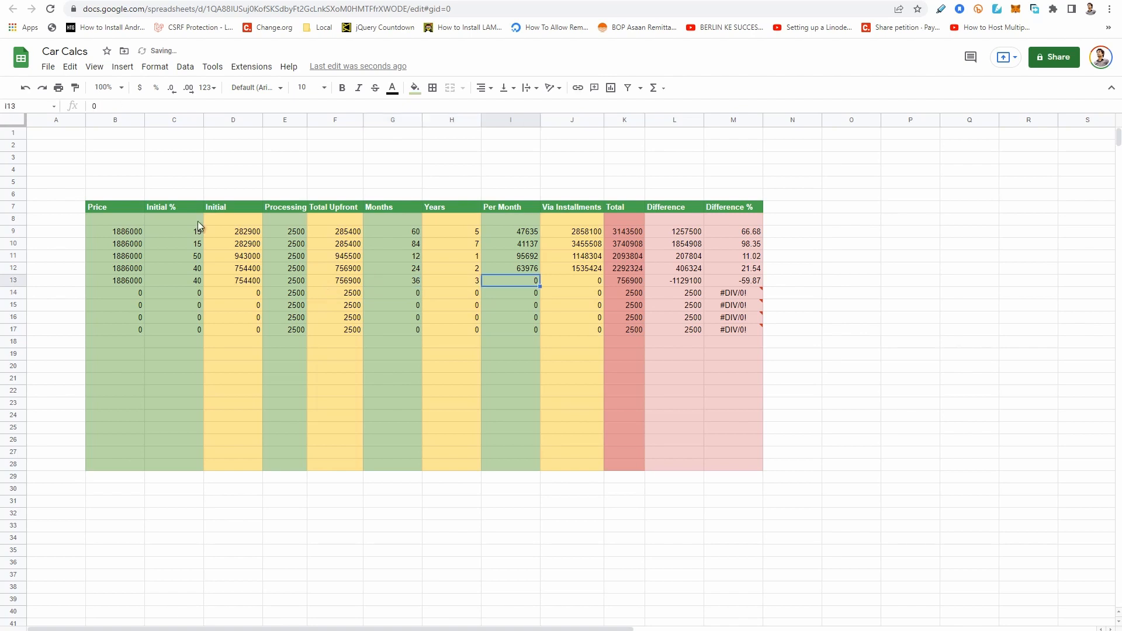
{"action": "key", "text": "ctrl+Tab"}
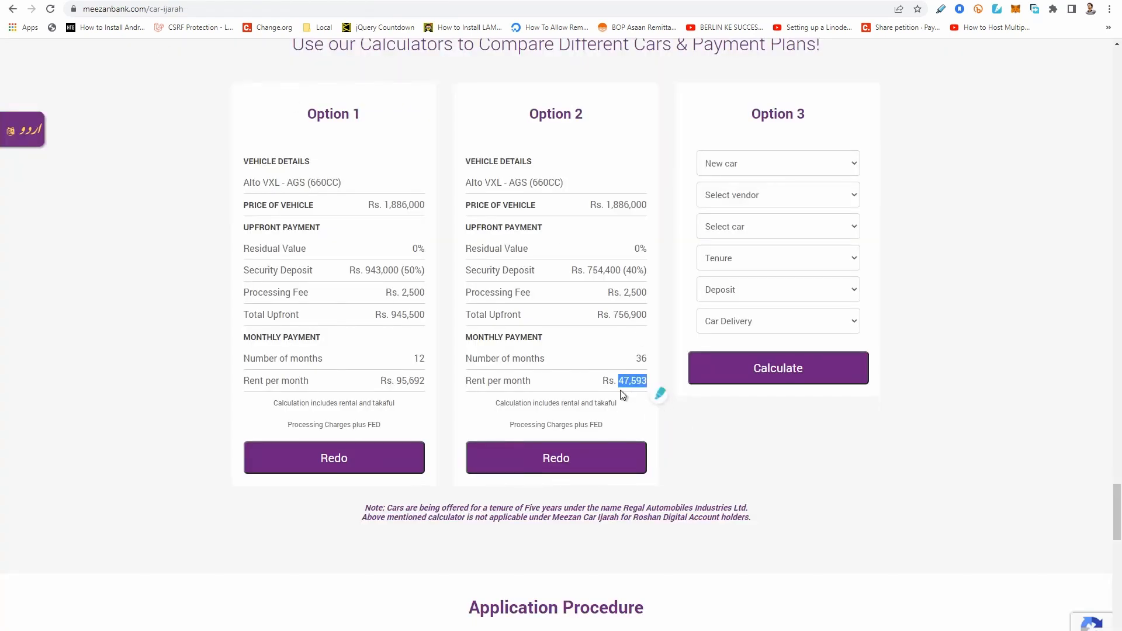
{"action": "left_click", "coordinate": [638, 407]}
{"action": "left_click", "coordinate": [188, 1]}
{"action": "type", "text": "47593"}
{"action": "key", "text": "Return"}
Review the 3-year plan's price, totals, difference and difference percentage in row 13.
{"action": "key", "text": "Up"}
{"action": "key", "text": "Right"}
{"action": "key", "text": "Right"}
{"action": "key", "text": "Right"}
{"action": "key", "text": "Right"}
{"action": "key", "text": "Right"}
{"action": "key", "text": "Left"}
{"action": "key", "text": "Left"}
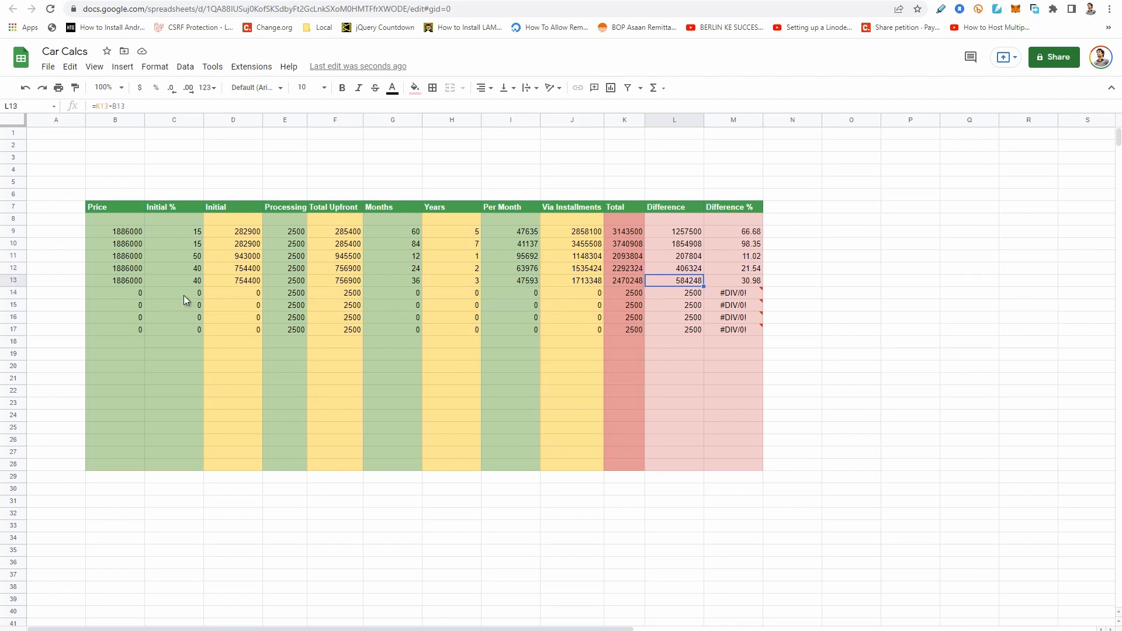
{"action": "left_click", "coordinate": [129, 279]}
{"action": "left_click", "coordinate": [689, 282]}
Enter a price of 1886000 and an initial percentage of 50 in row 14.
{"action": "left_click", "coordinate": [114, 292]}
{"action": "type", "text": "188"}
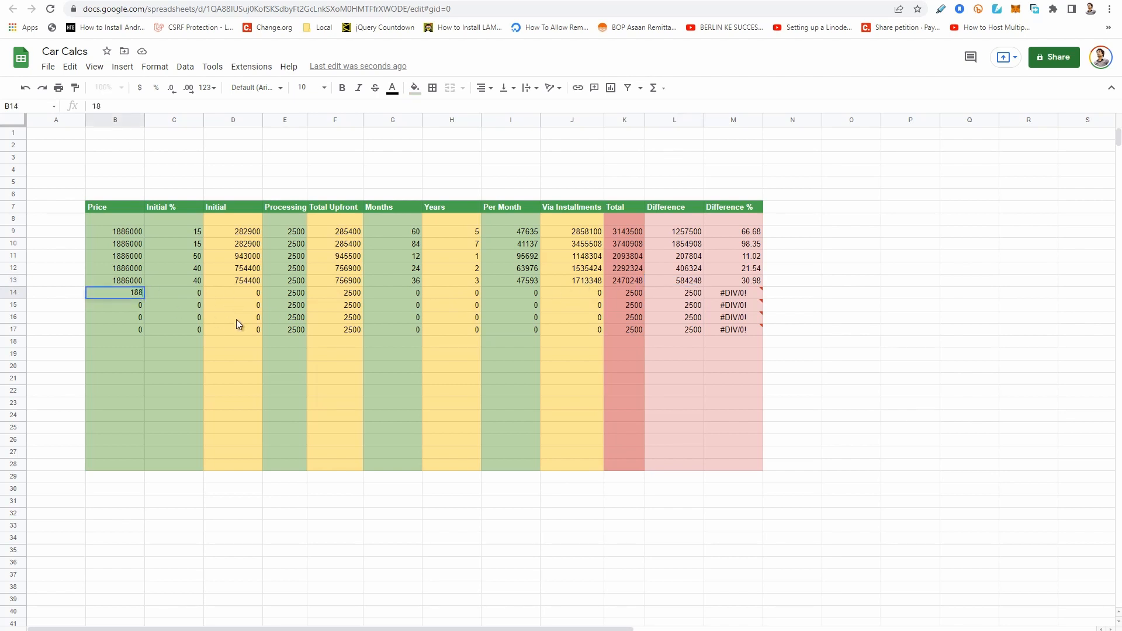
{"action": "type", "text": "6000"}
{"action": "key", "text": "Tab"}
{"action": "type", "text": "50"}
{"action": "key", "text": "Tab"}
{"action": "key", "text": "Tab"}
{"action": "key", "text": "Tab"}
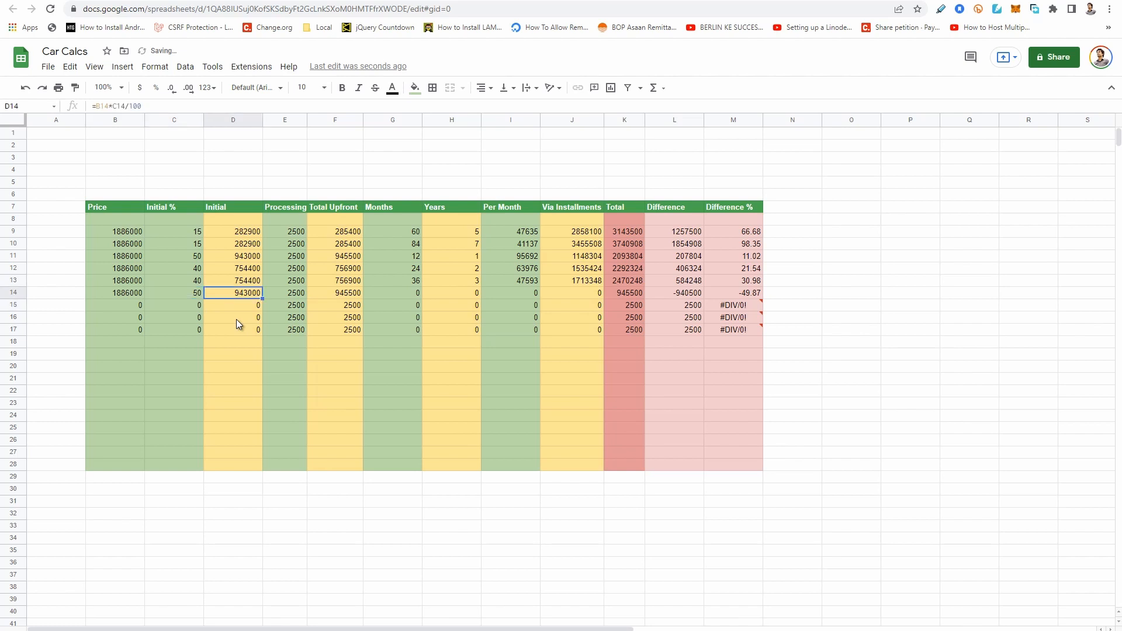
Set the months in row 14 to 36 and select that row's per-month cell.
{"action": "left_click", "coordinate": [414, 297]}
{"action": "type", "text": "36"}
{"action": "key", "text": "Return"}
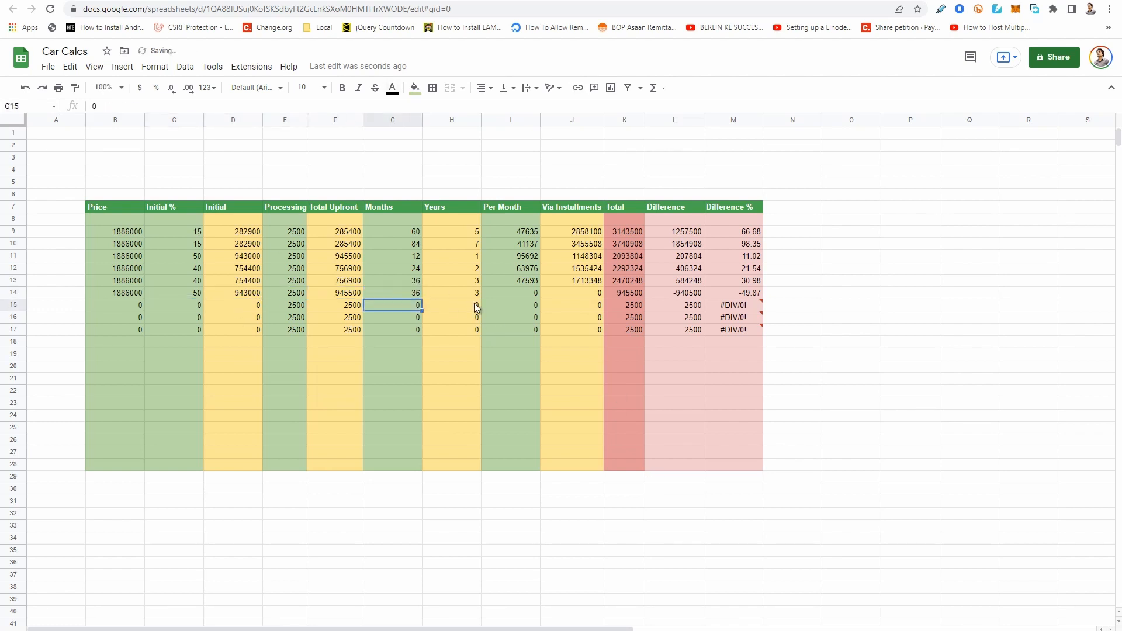
{"action": "key", "text": "Up"}
{"action": "key", "text": "Right"}
{"action": "key", "text": "Right"}
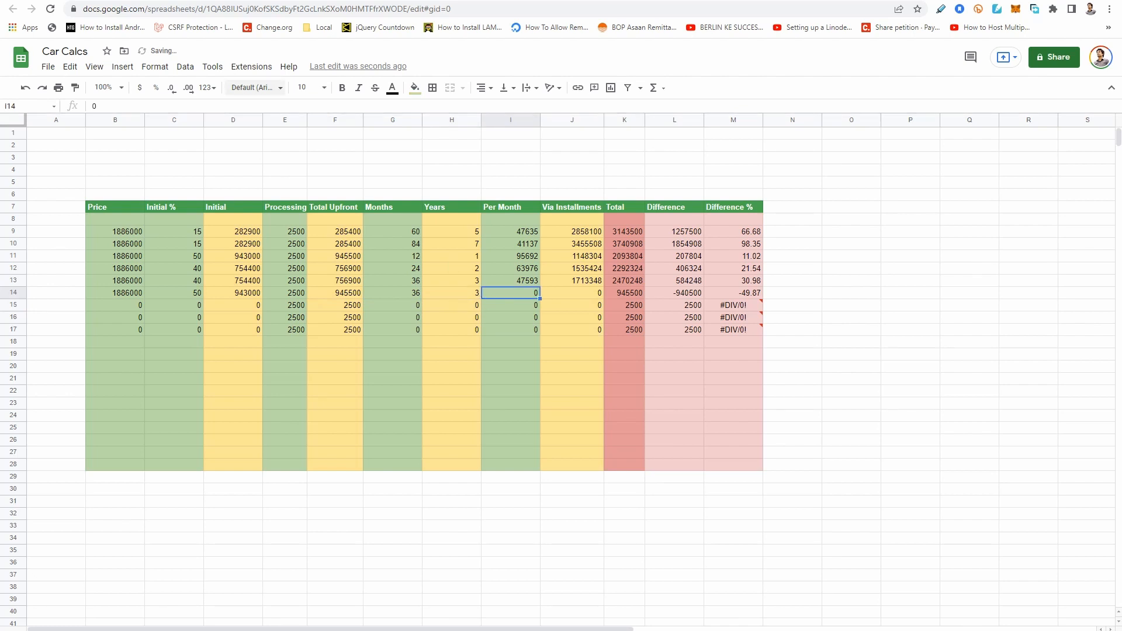
Switch to the Meezan Bank page and recalculate Option 2 with a 50% deposit, leaving the residual value unselected.
{"action": "key", "text": "ctrl+Tab"}
{"action": "left_click", "coordinate": [568, 457]}
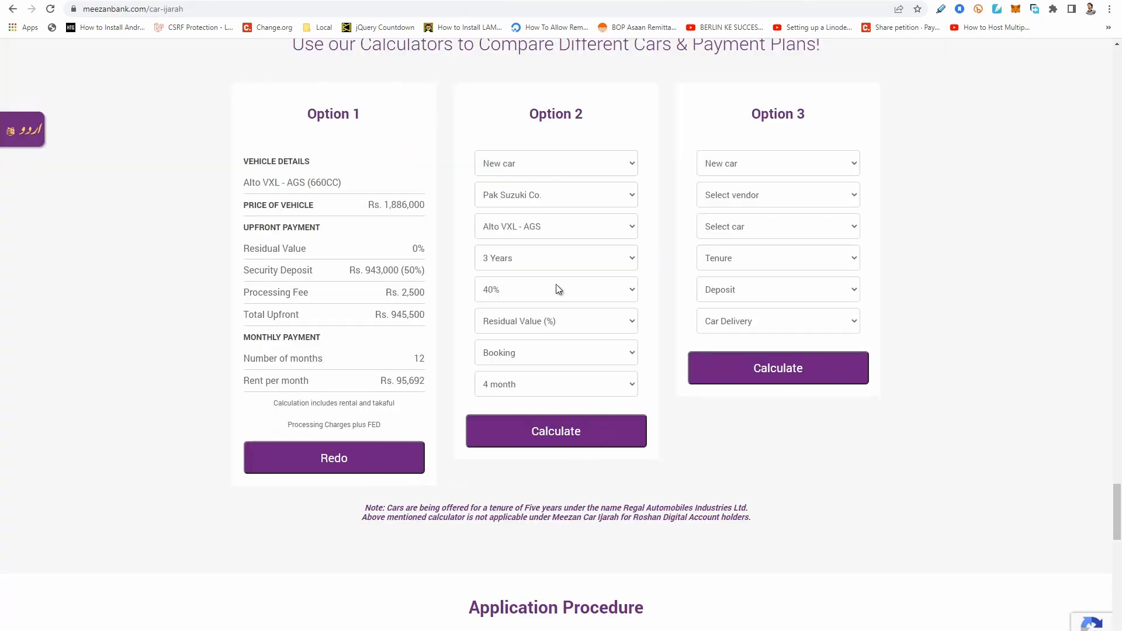
{"action": "left_click", "coordinate": [546, 284]}
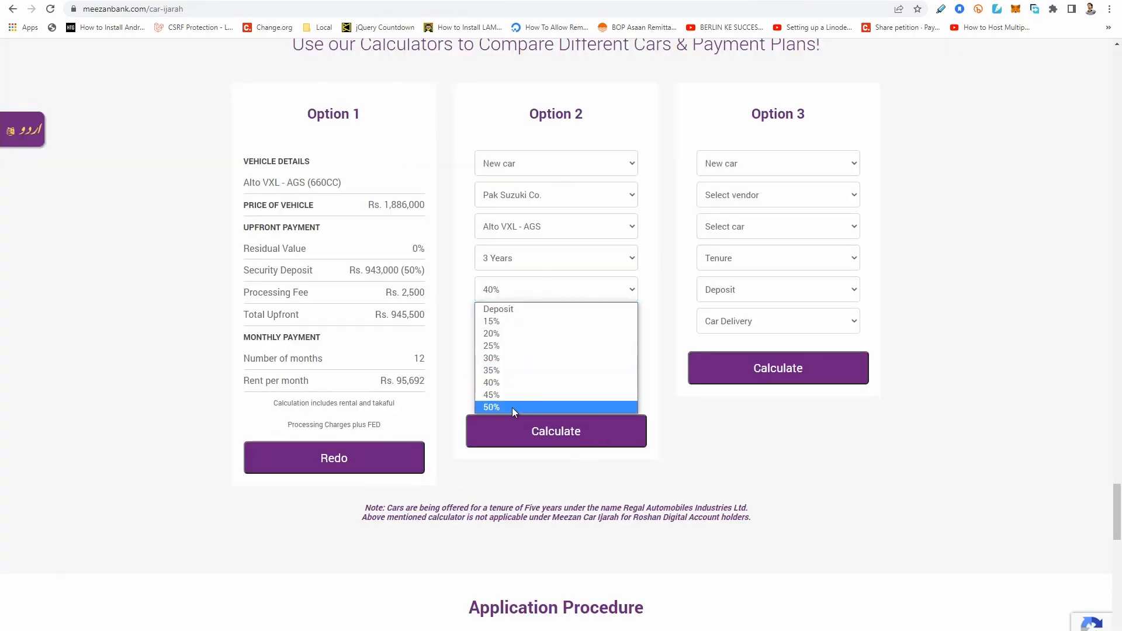
{"action": "left_click", "coordinate": [512, 408]}
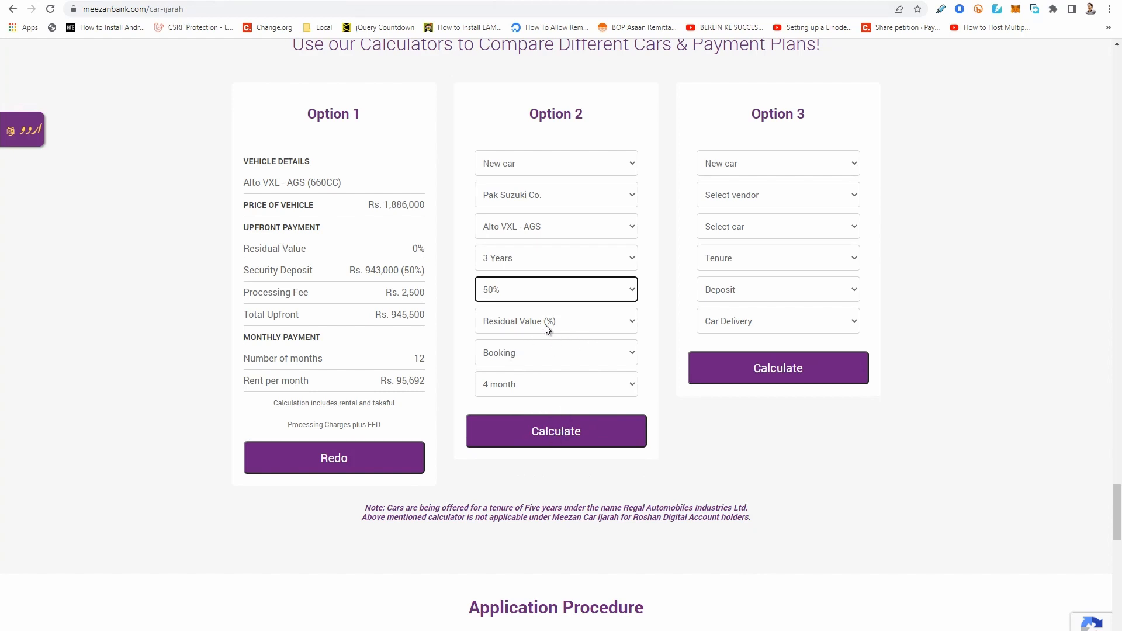
{"action": "left_click", "coordinate": [552, 325]}
{"action": "left_click", "coordinate": [822, 456]}
{"action": "left_click", "coordinate": [556, 443]}
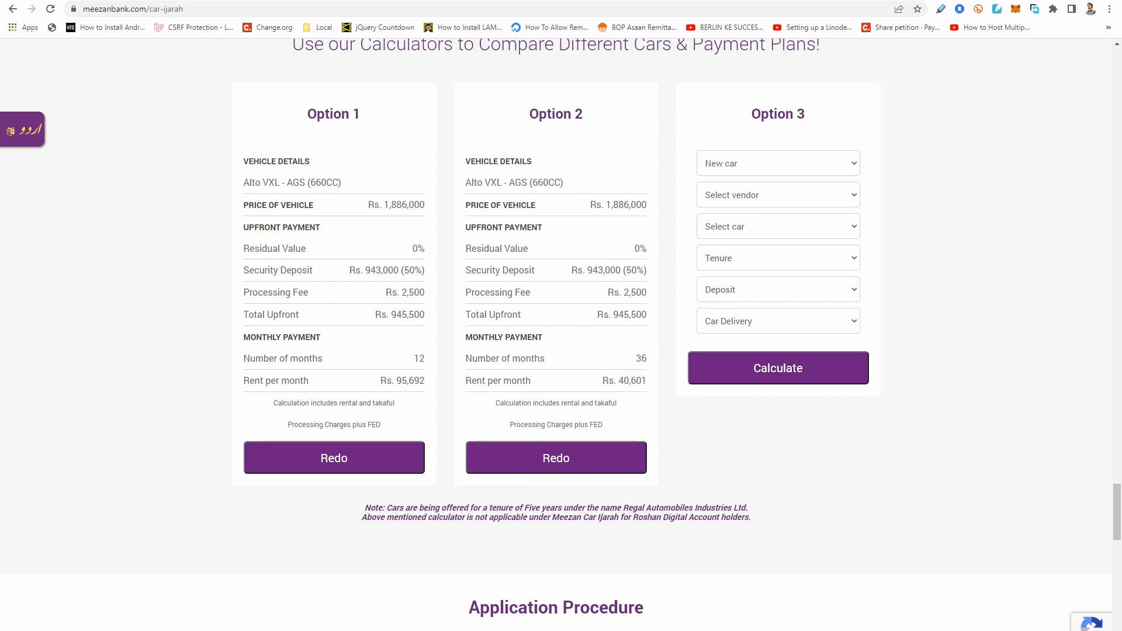
Switch to the Car Calcs spreadsheet and enter 40601 as the per-month amount in row 14.
{"action": "left_click", "coordinate": [247, 1]}
{"action": "type", "text": "4"}
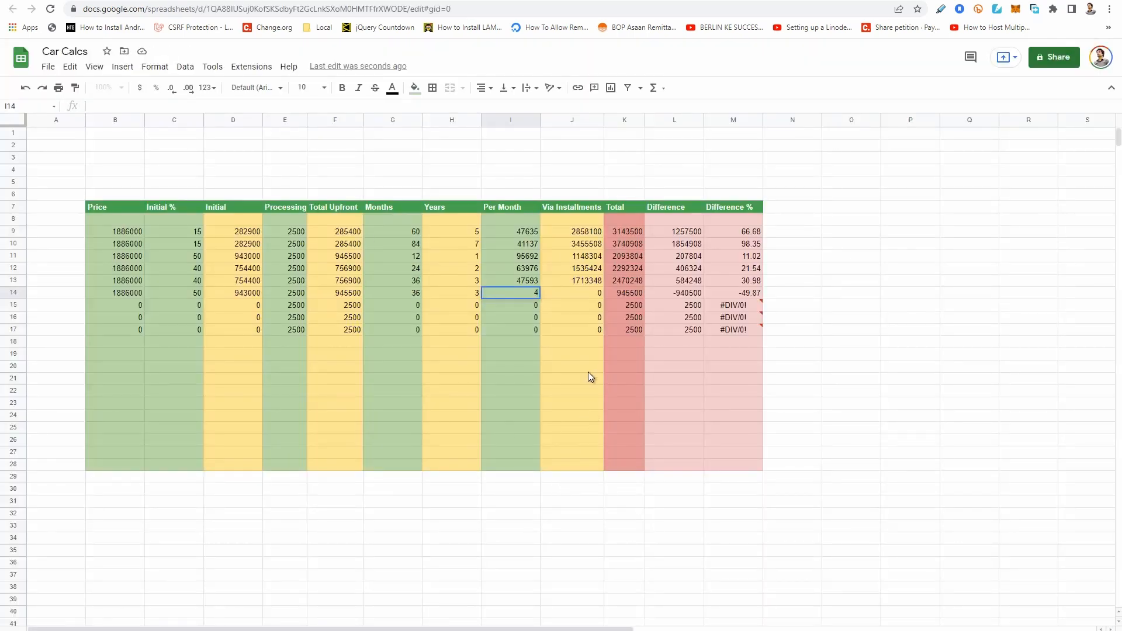
{"action": "type", "text": "0601"}
{"action": "key", "text": "Return"}
{"action": "key", "text": "Up"}
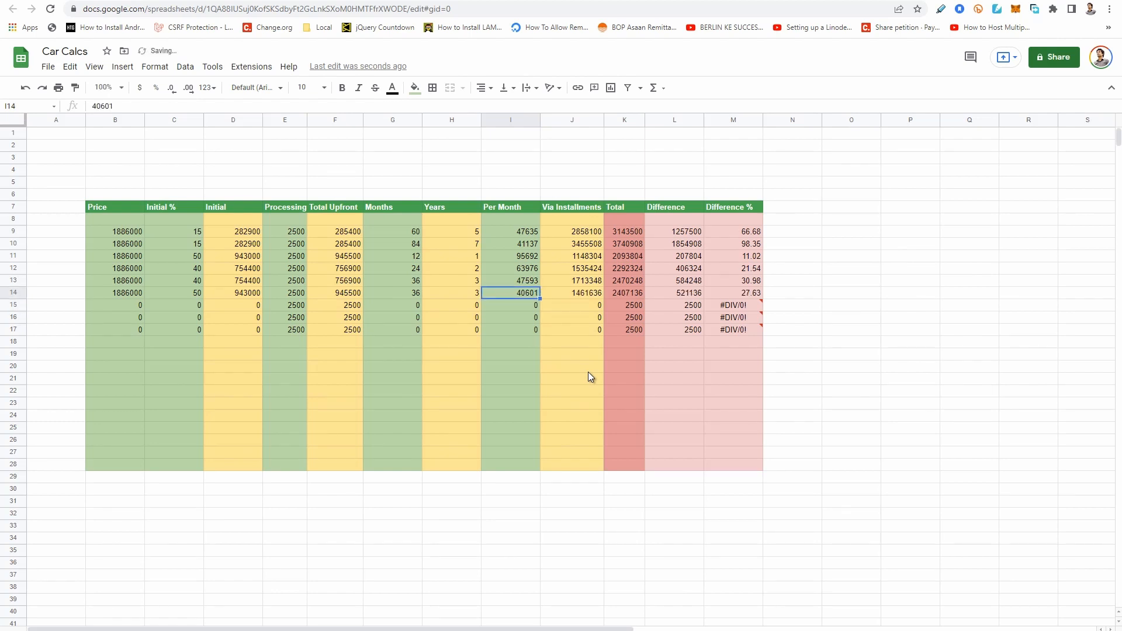
Review row 14's price, initial percentage, difference and difference percentage, along with the initial amounts in rows 9 to 14.
{"action": "key", "text": "Left"}
{"action": "key", "text": "Left"}
{"action": "key", "text": "Left"}
{"action": "key", "text": "Left"}
{"action": "key", "text": "Left"}
{"action": "key", "text": "Left"}
{"action": "key", "text": "Left"}
{"action": "key", "text": "Right"}
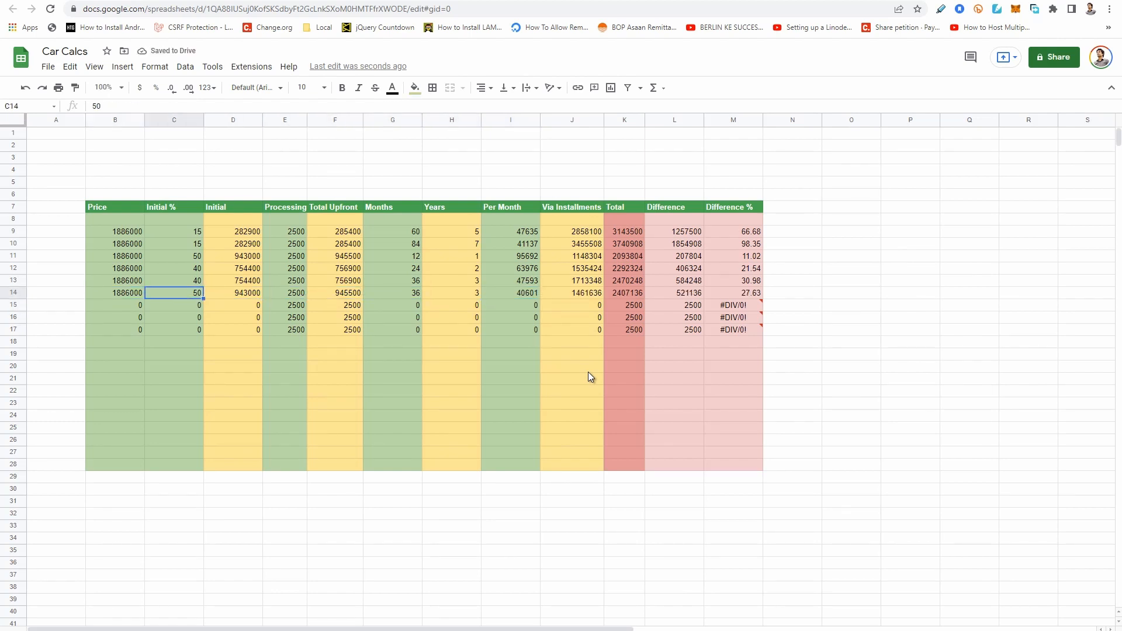
{"action": "left_click", "coordinate": [124, 296]}
{"action": "left_click", "coordinate": [187, 293]}
{"action": "left_click_drag", "start_coordinate": [241, 232], "coordinate": [254, 296]}
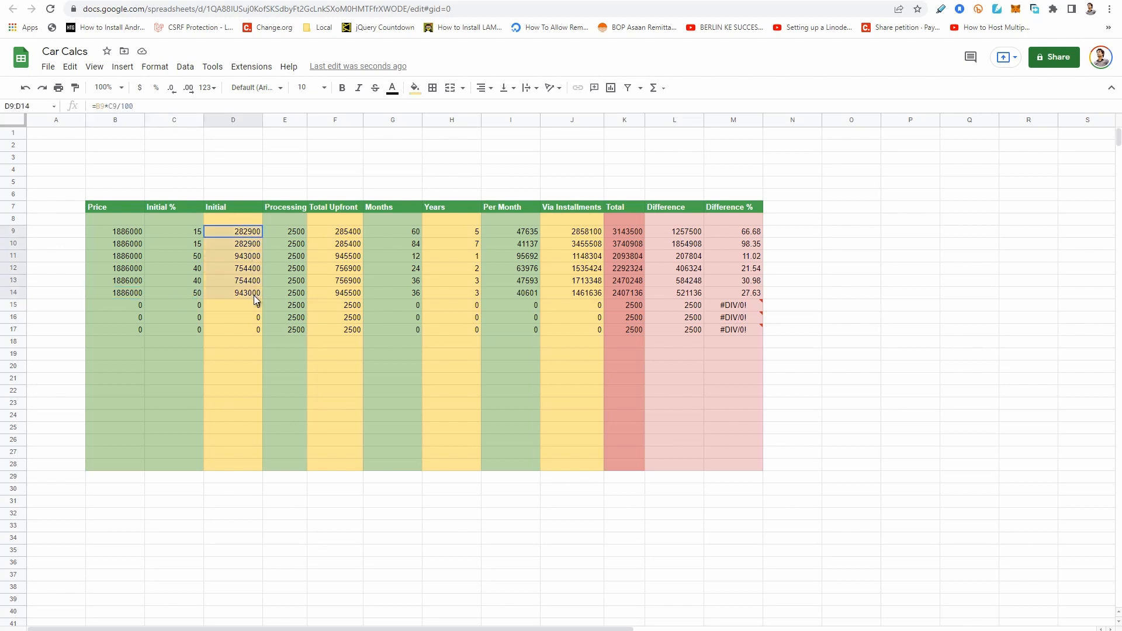
{"action": "left_click", "coordinate": [745, 292]}
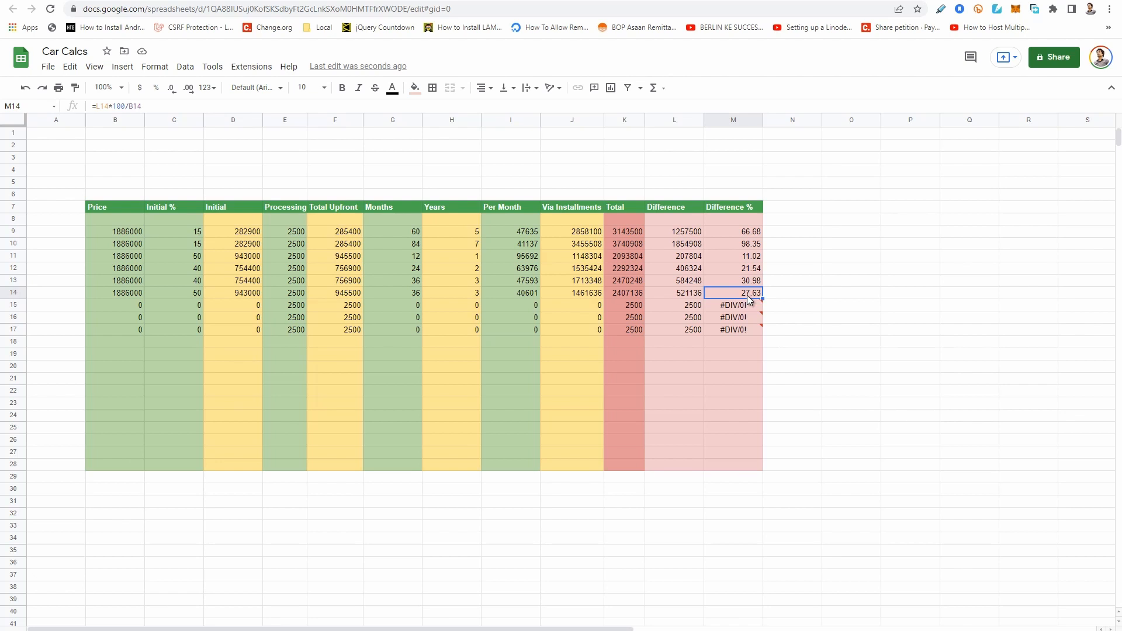
{"action": "left_click", "coordinate": [687, 295]}
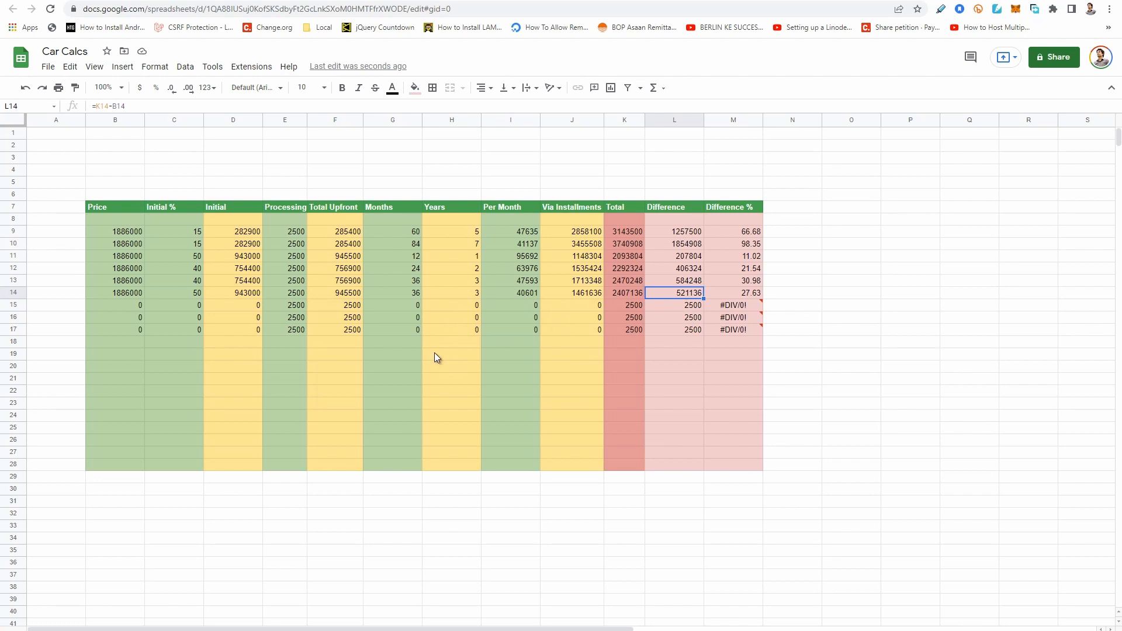
Check Option 2's rent per month and total upfront on the Meezan Bank page, and return to the spreadsheet.
{"action": "left_click", "coordinate": [109, 1]}
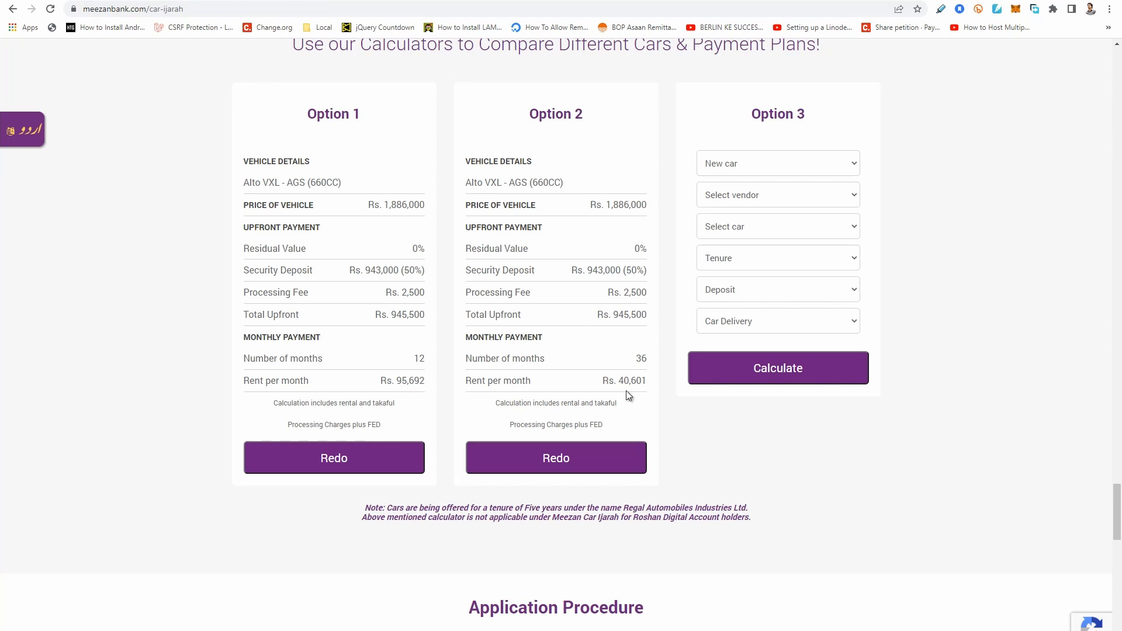
{"action": "left_click_drag", "start_coordinate": [624, 381], "coordinate": [647, 382]}
{"action": "left_click_drag", "start_coordinate": [612, 315], "coordinate": [647, 316]}
{"action": "left_click", "coordinate": [439, 229]}
{"action": "left_click", "coordinate": [220, 0]}
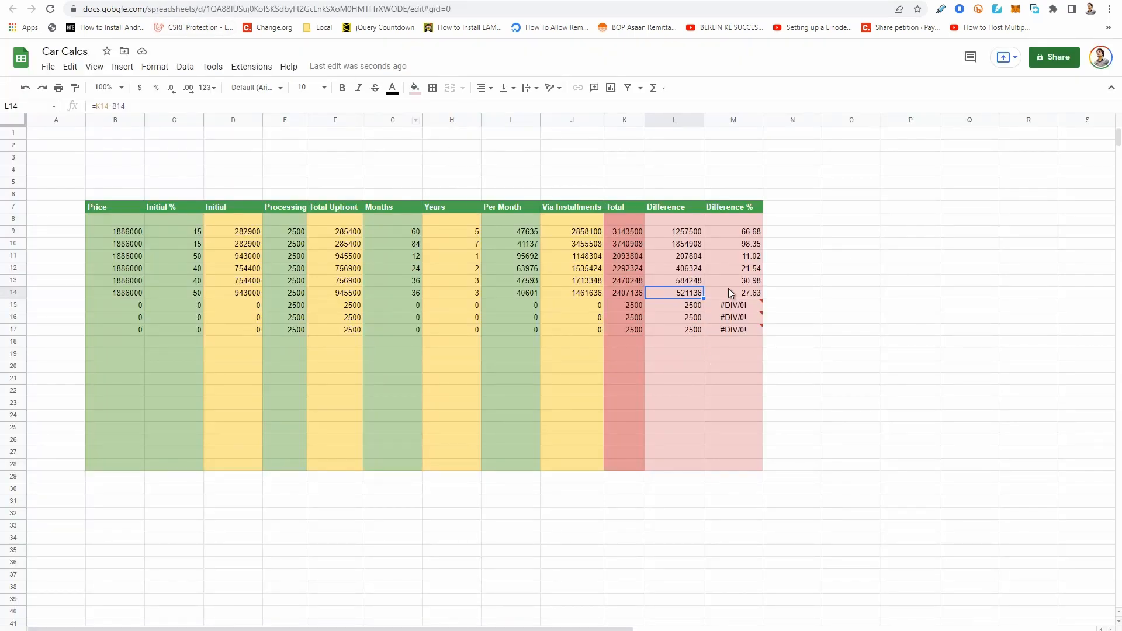
Compare the plans' differences, the full row 9 plan, and the difference percentages of the two 3-year plans in rows 13 and 14.
{"action": "left_click_drag", "start_coordinate": [682, 264], "coordinate": [699, 305]}
{"action": "left_click_drag", "start_coordinate": [684, 230], "coordinate": [174, 237]}
{"action": "left_click", "coordinate": [789, 244]}
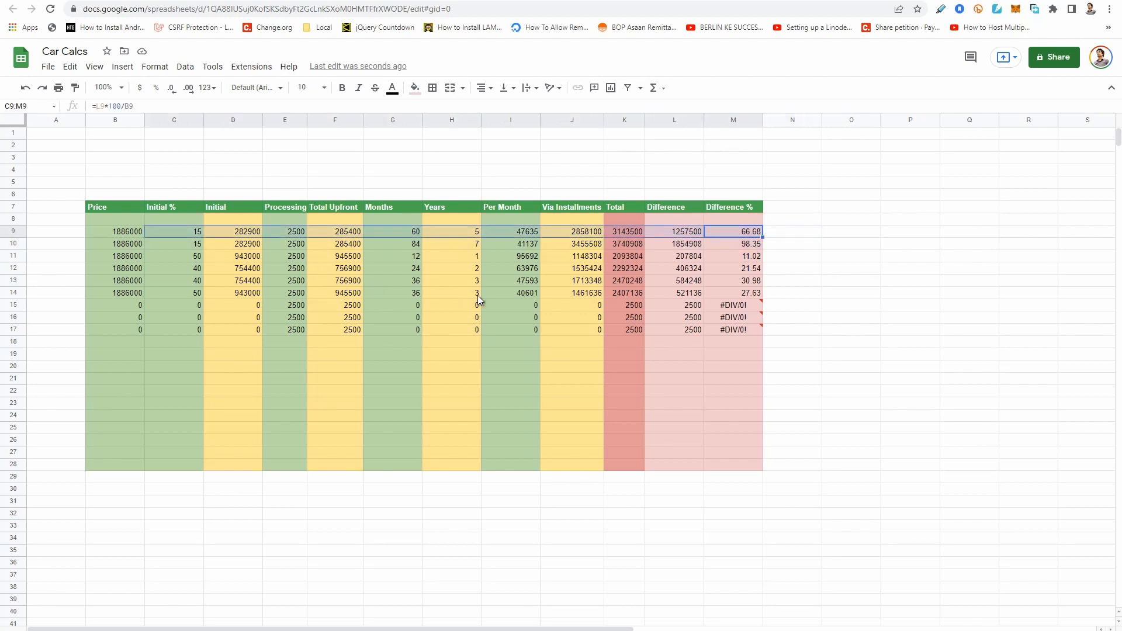
{"action": "left_click", "coordinate": [471, 290]}
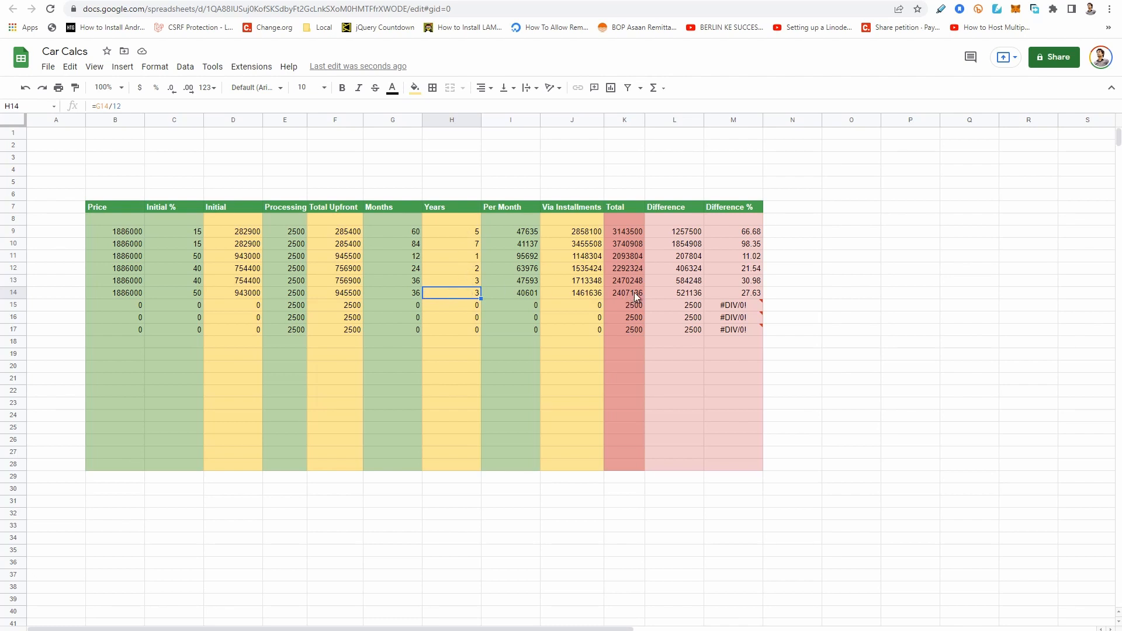
{"action": "left_click", "coordinate": [747, 294]}
{"action": "left_click", "coordinate": [758, 284]}
{"action": "mouse_move", "coordinate": [734, 303]}
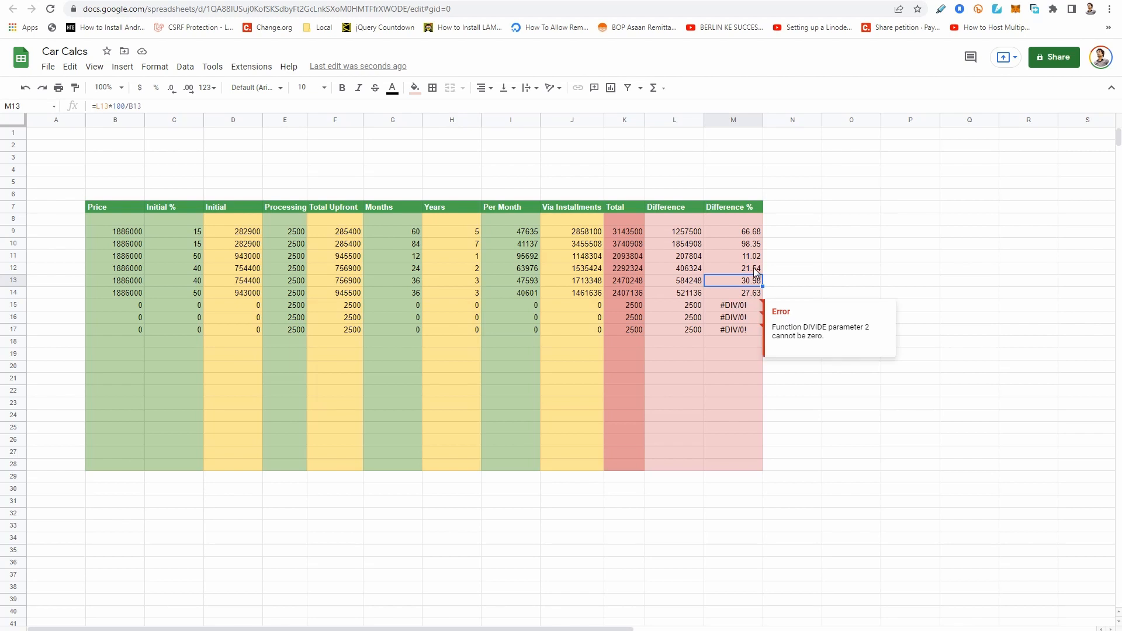
{"action": "left_click", "coordinate": [185, 298]}
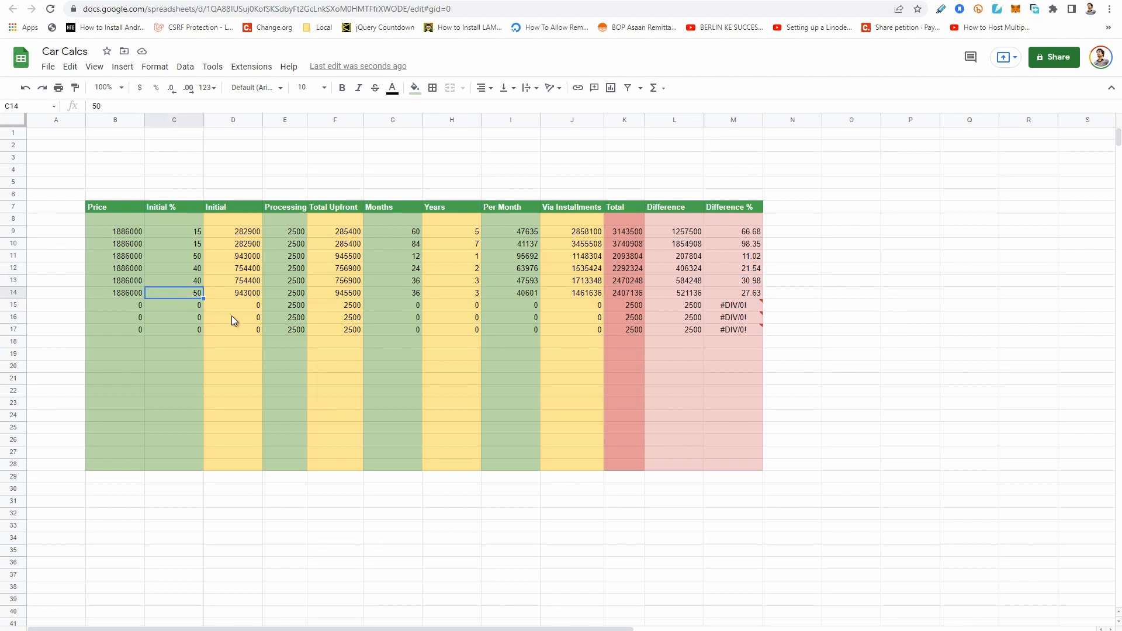
Revisit the Meezan Bank calculator results and check the initial percentages of the two 3-year plans in the spreadsheet.
{"action": "key", "text": "ctrl+Tab"}
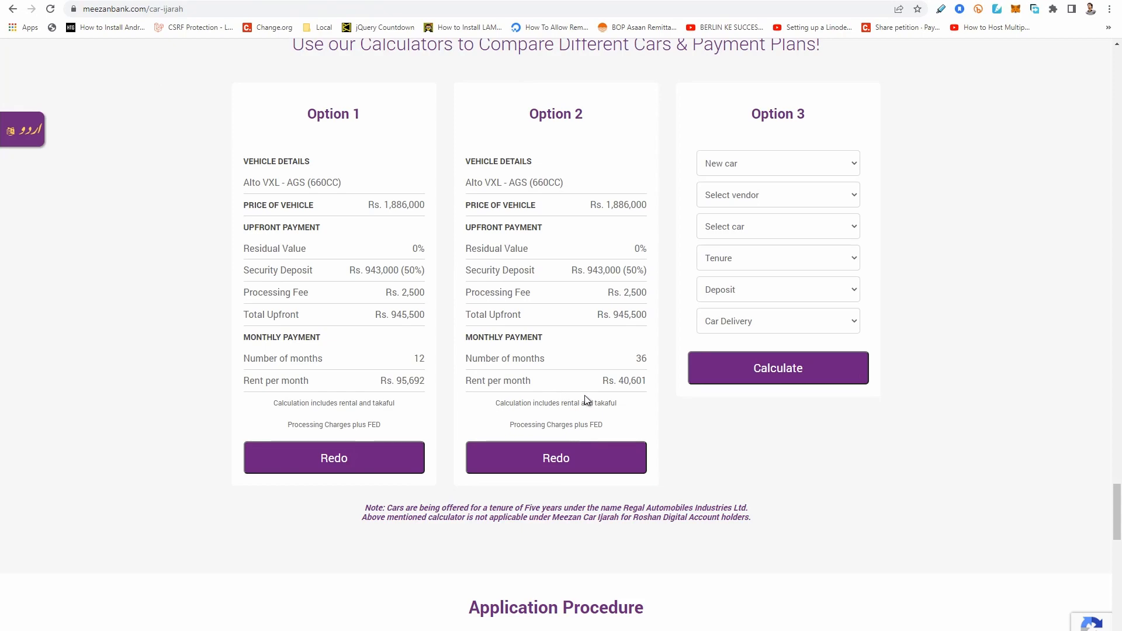
{"action": "key", "text": "ctrl+shift+Tab"}
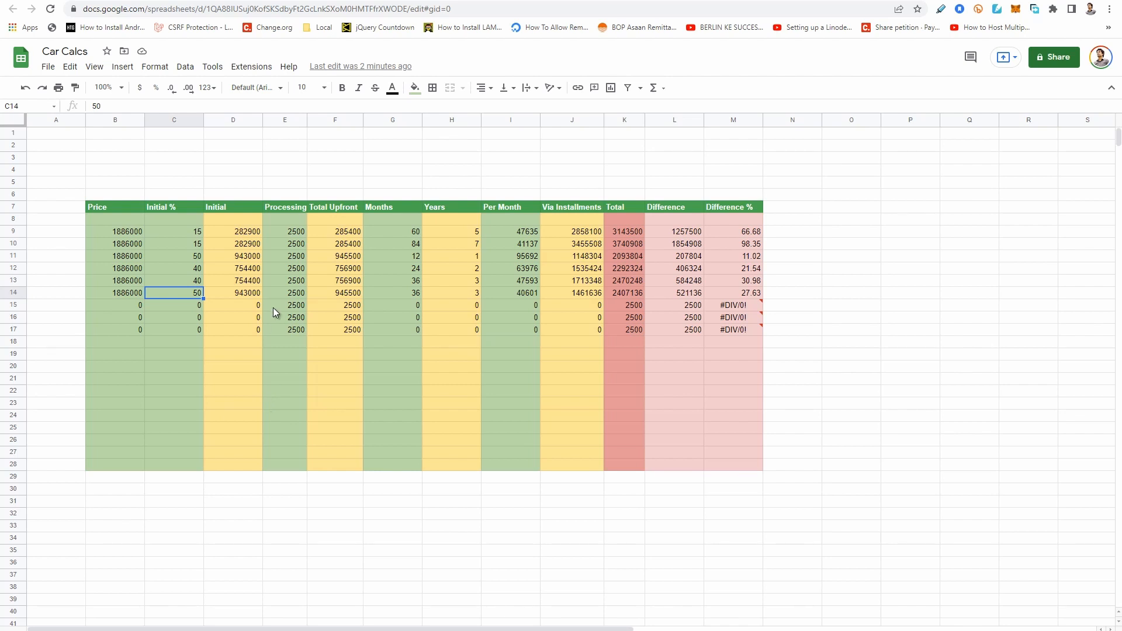
{"action": "left_click", "coordinate": [200, 304]}
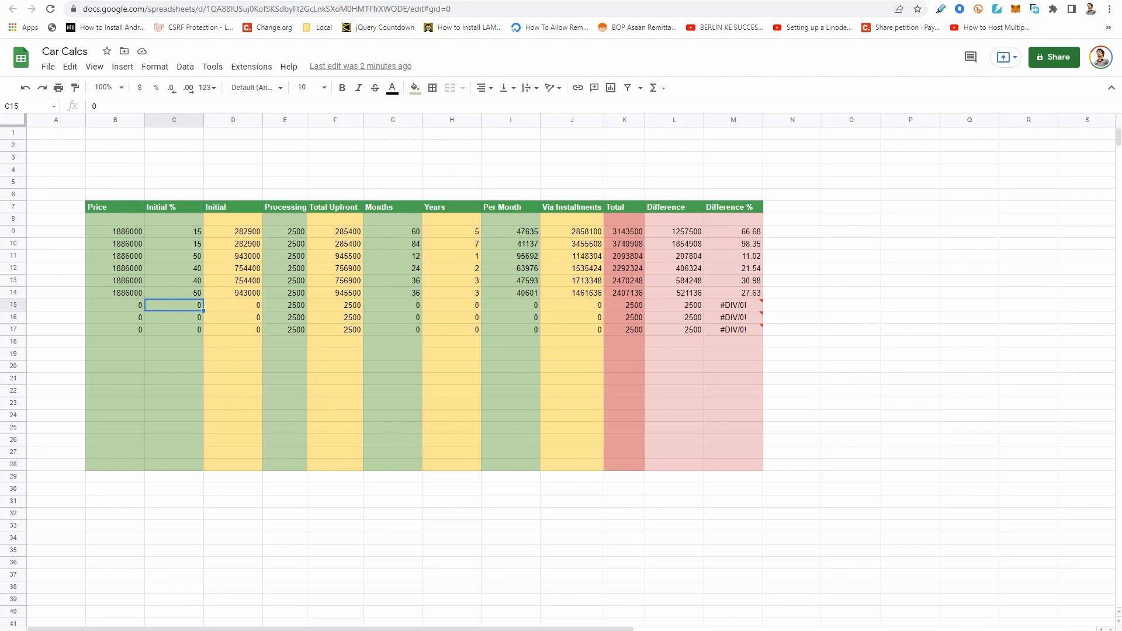
{"action": "left_click", "coordinate": [88, 2]}
{"action": "left_click", "coordinate": [222, 2]}
{"action": "left_click", "coordinate": [180, 282]}
{"action": "left_click", "coordinate": [197, 297]}
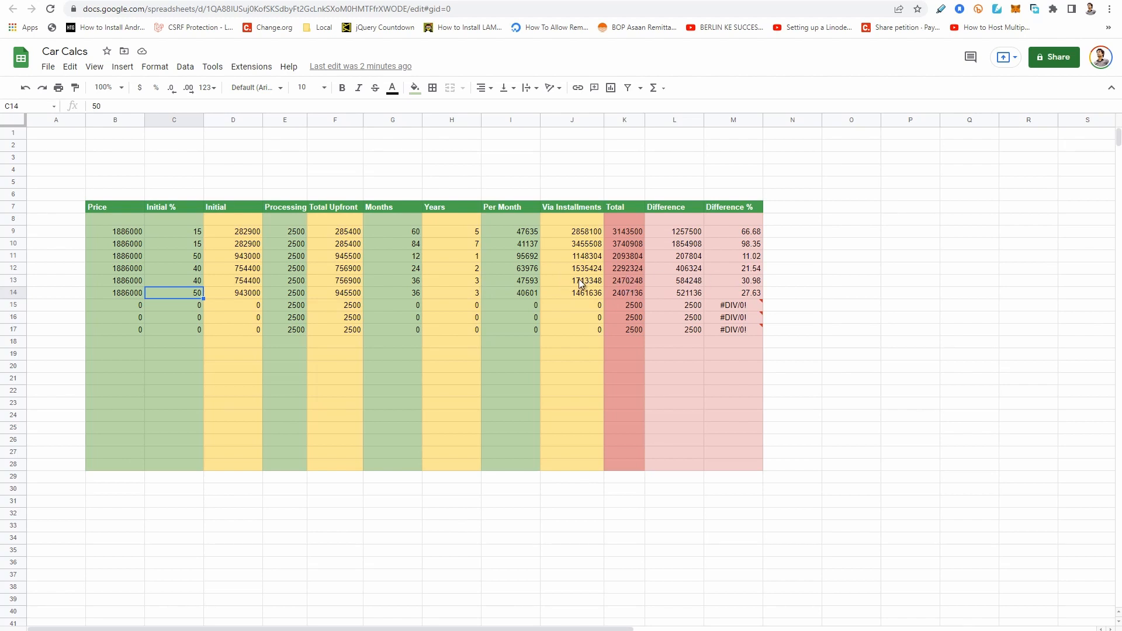
Compare row 14's difference with the difference percentages in rows 9 and 10 and row 10's per-month amount and difference.
{"action": "left_click", "coordinate": [700, 296]}
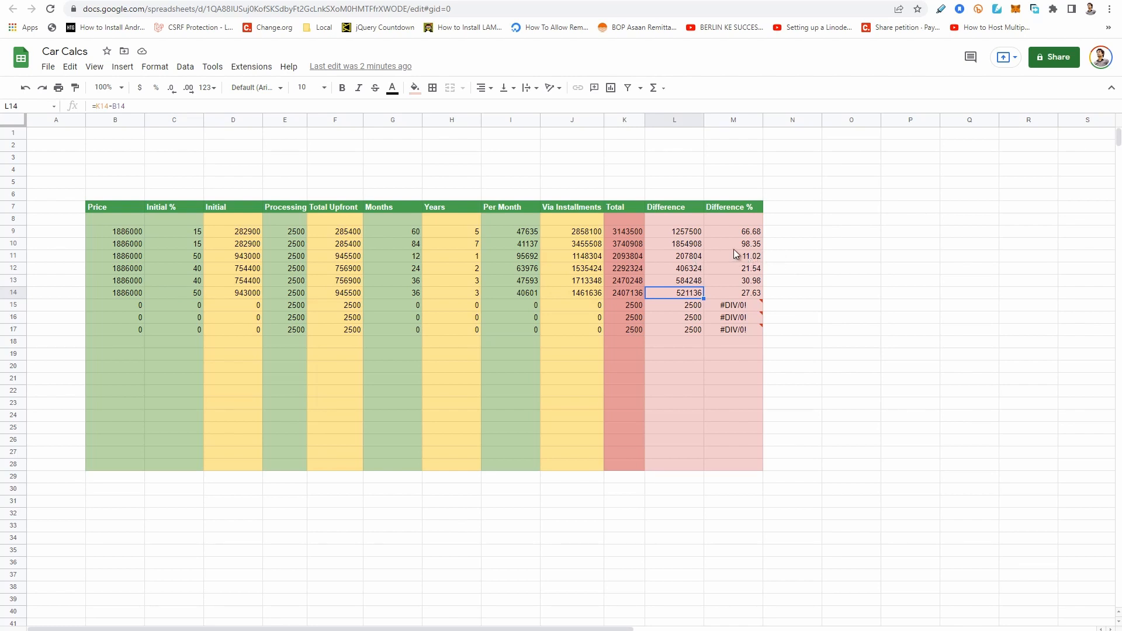
{"action": "left_click", "coordinate": [761, 233]}
{"action": "left_click", "coordinate": [759, 244]}
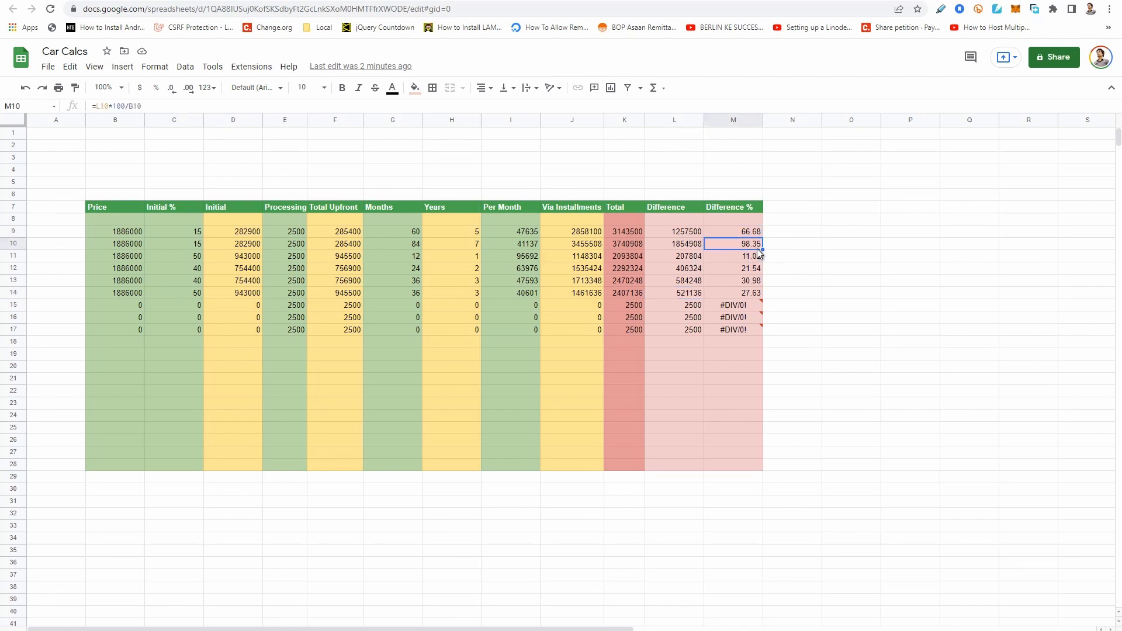
{"action": "left_click", "coordinate": [532, 246]}
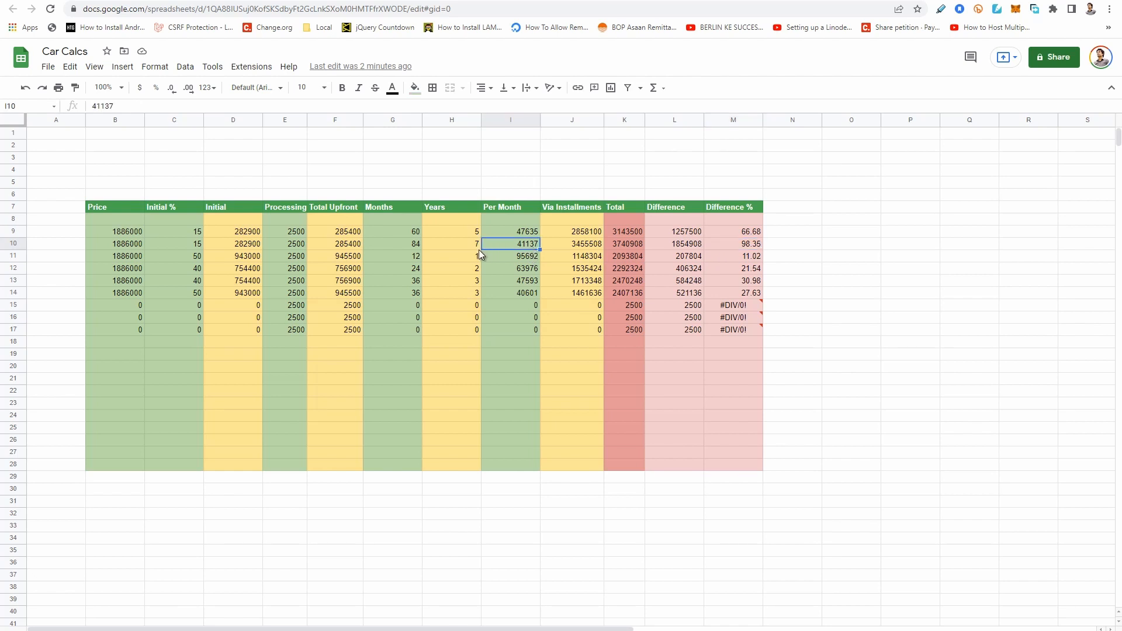
{"action": "left_click", "coordinate": [755, 246]}
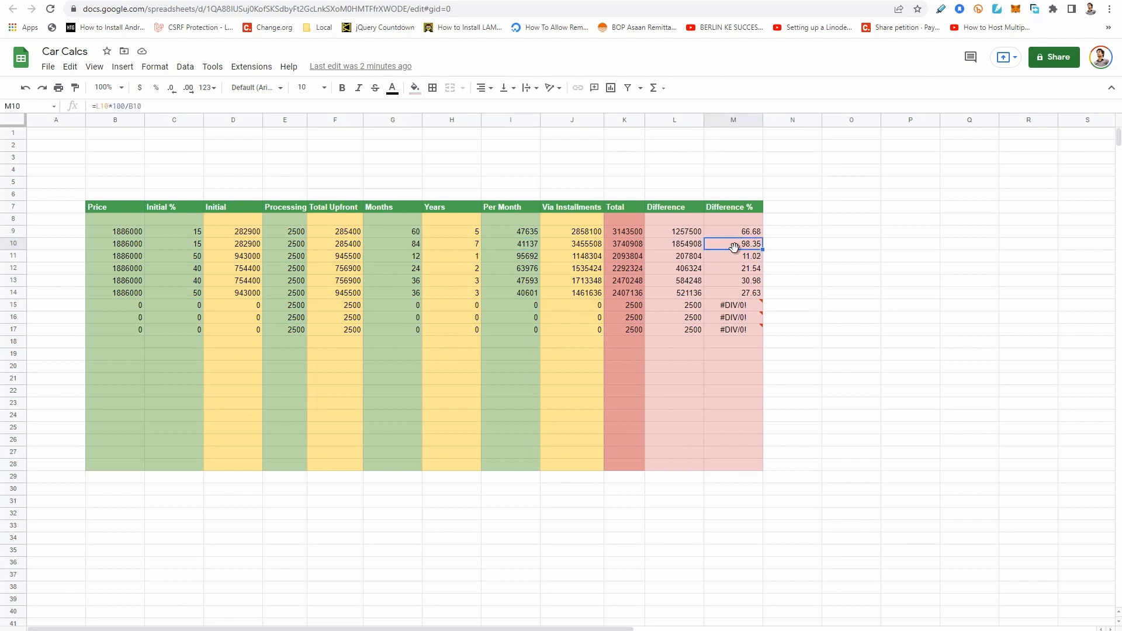
{"action": "left_click", "coordinate": [686, 247]}
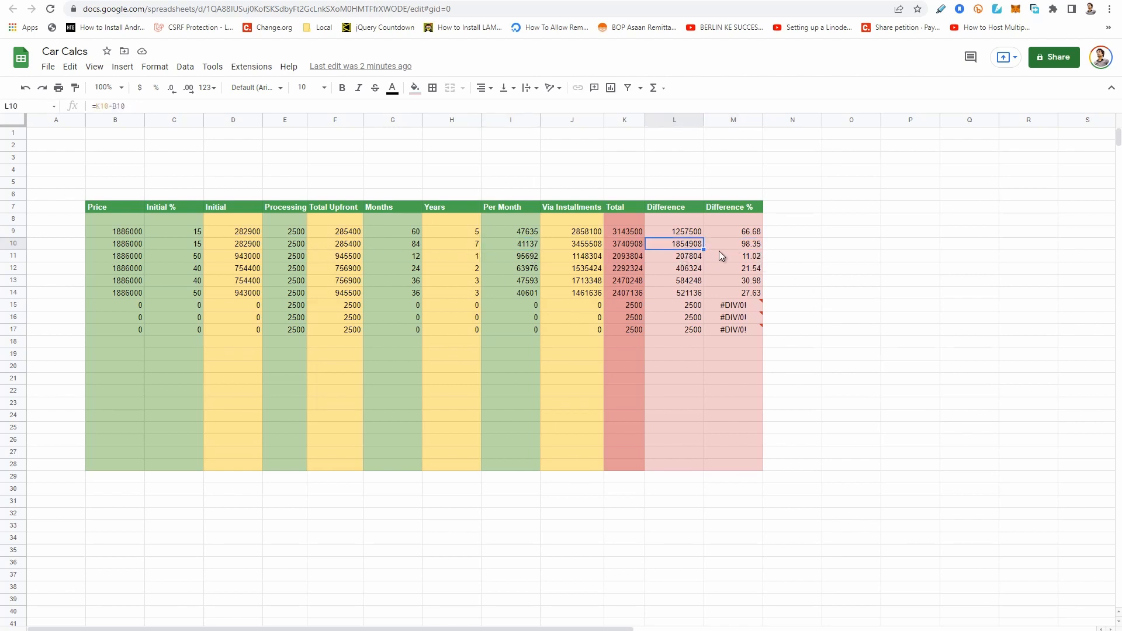